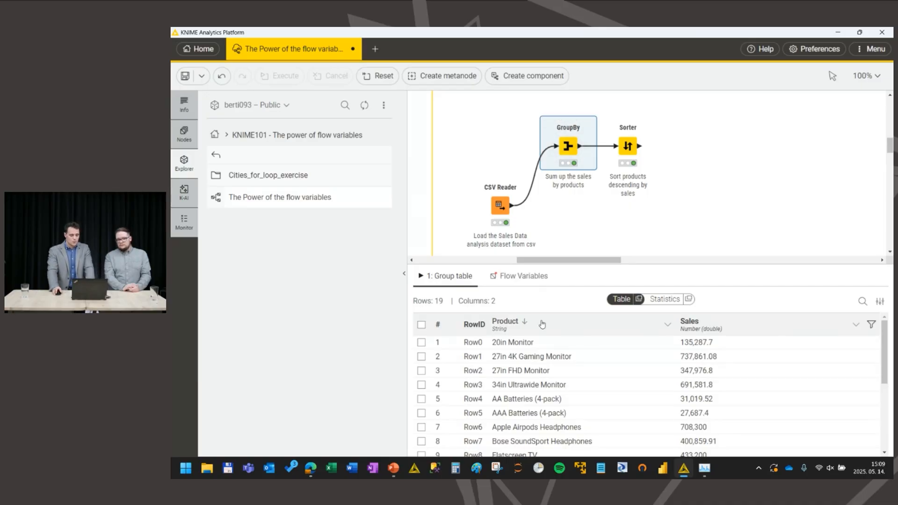
Step: Display the Sorter node's output table and copy the product name "Macbook Pro Laptop" from its first row
click(671, 342)
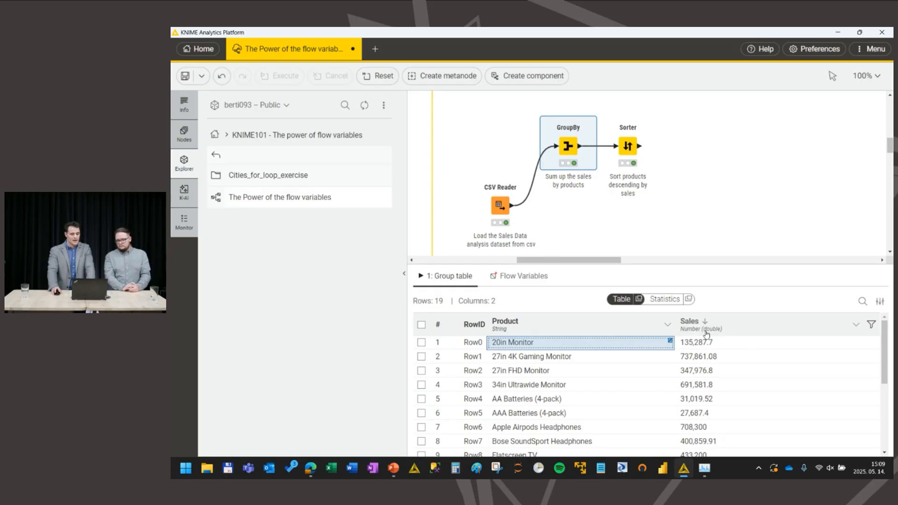
click(628, 147)
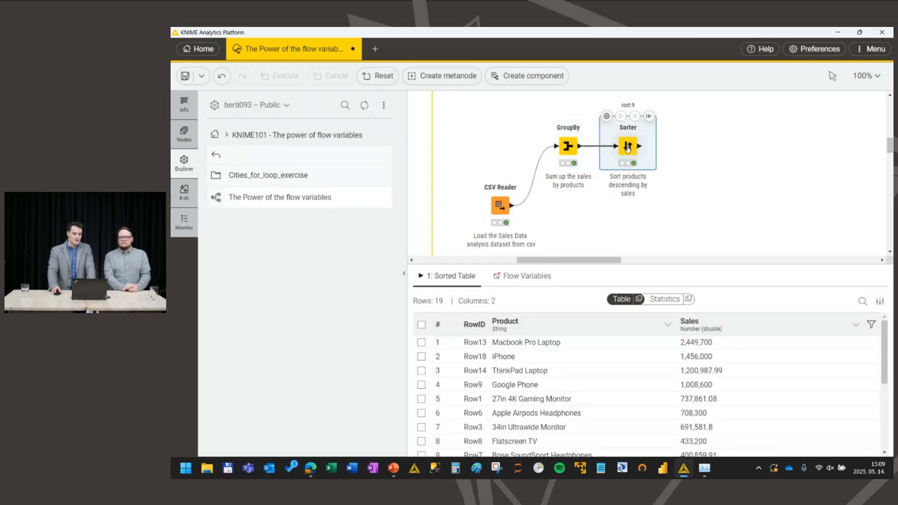
click(547, 344)
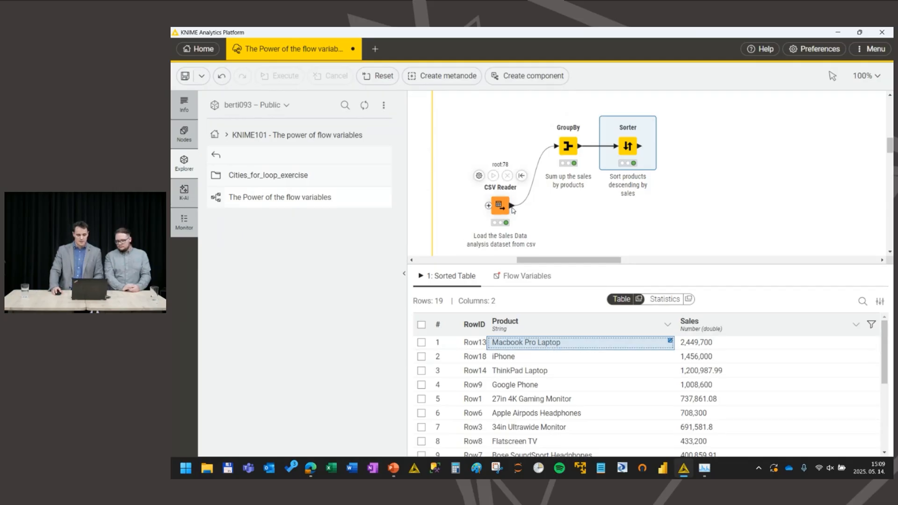
Step: Add a Row Filter node connected to the CSV Reader's output, placed beyond the Sorter
drag(513, 210, 682, 209)
text(row)
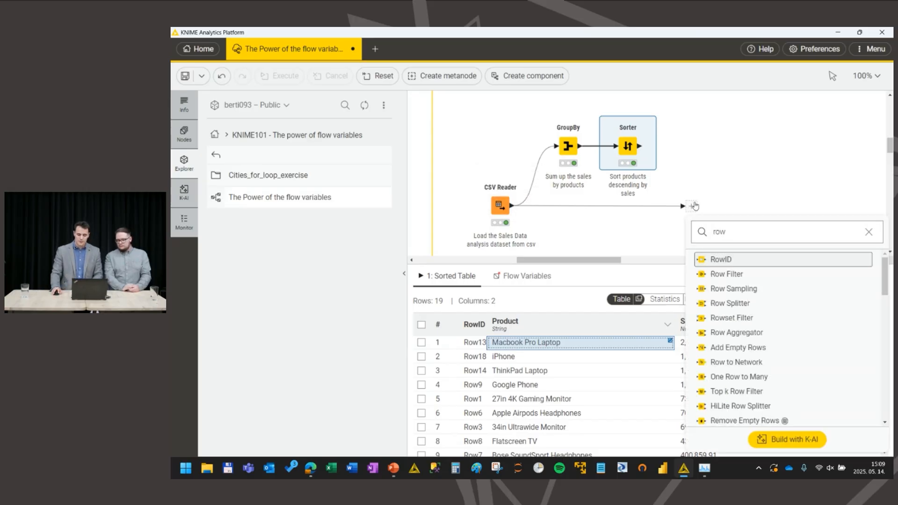
click(728, 274)
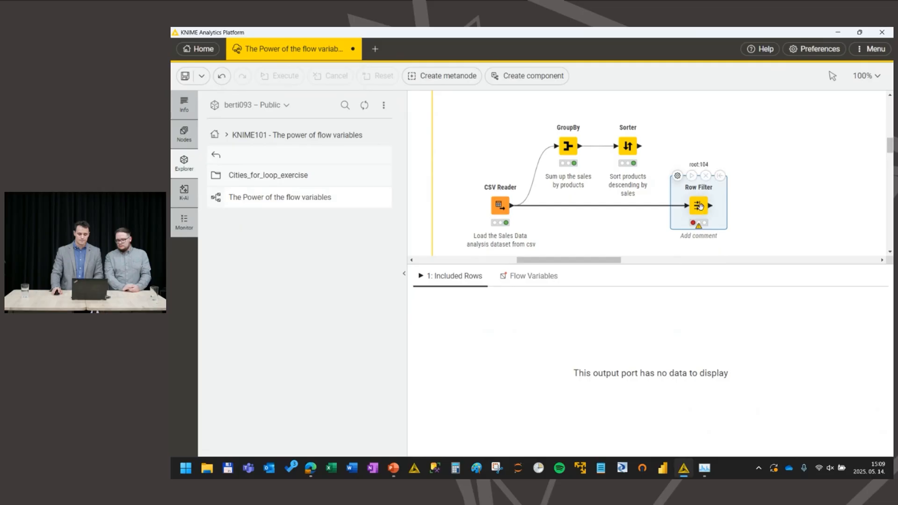
Step: Configure the Row Filter with a criterion Product equals "Macbook Pro Laptop", execute it and check the Product column of the included rows
double_click(700, 206)
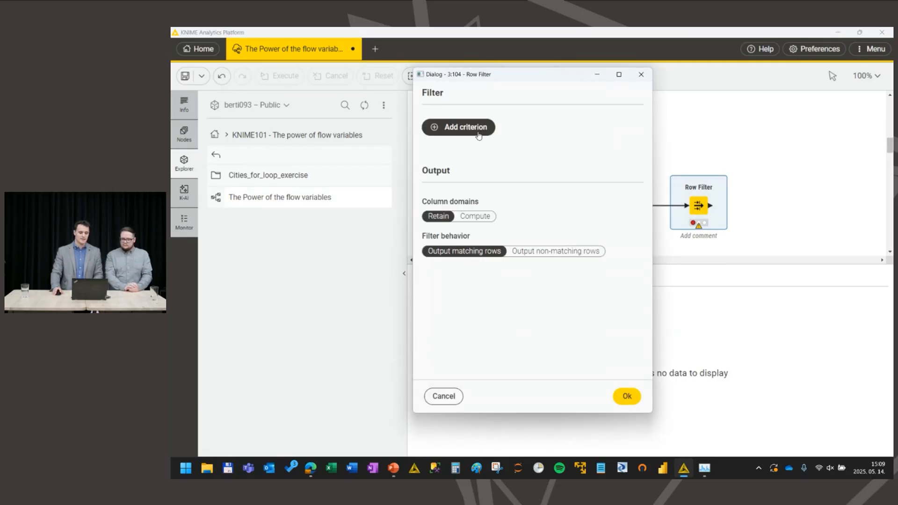
click(478, 132)
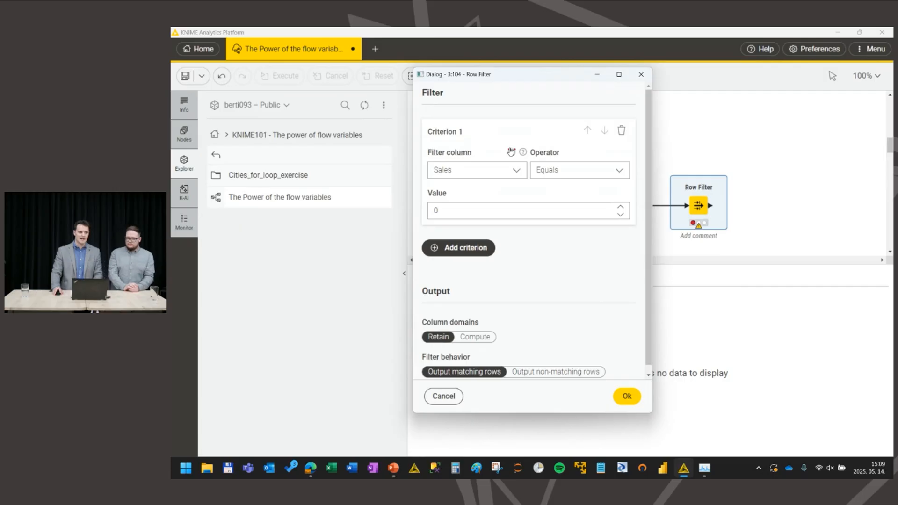
click(518, 164)
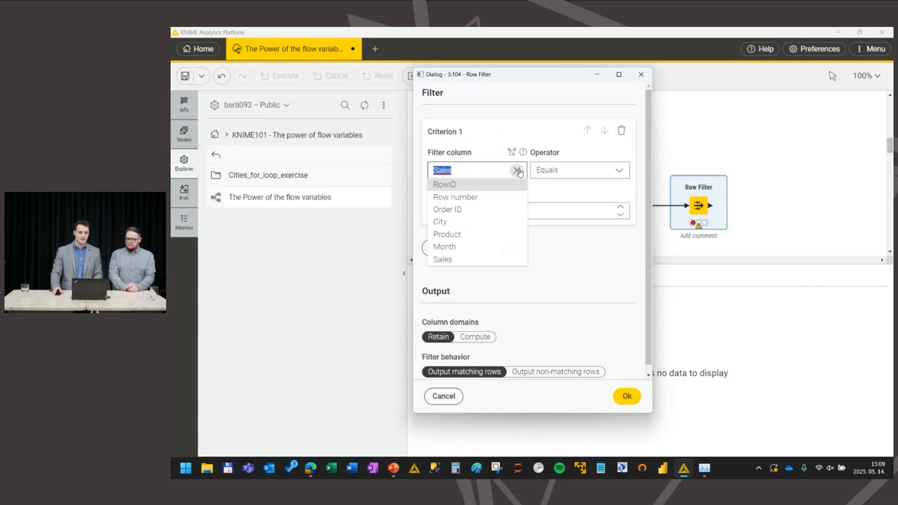
click(481, 241)
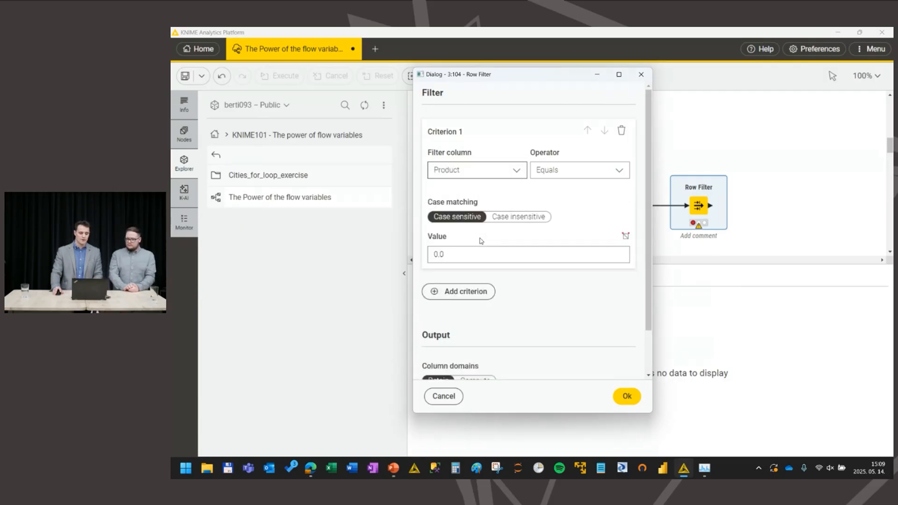
click(450, 254)
drag(450, 253, 432, 250)
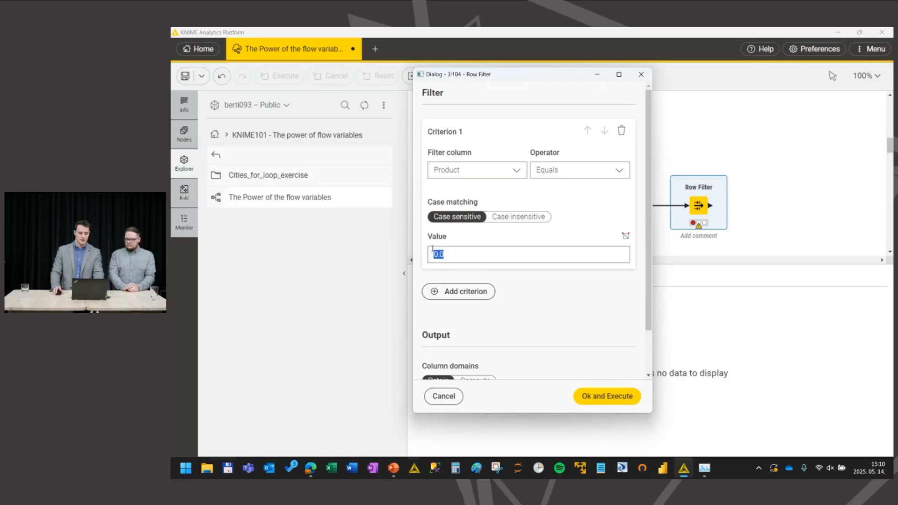
key(ctrl+v)
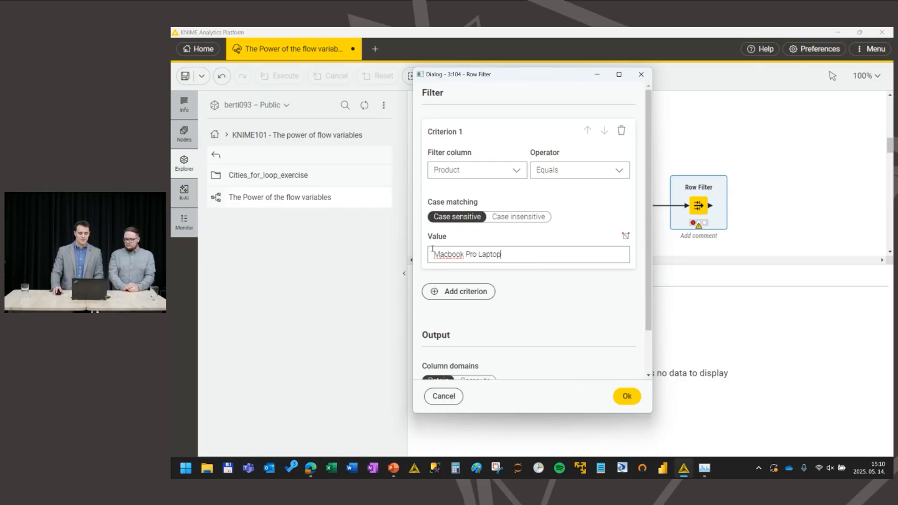
click(626, 396)
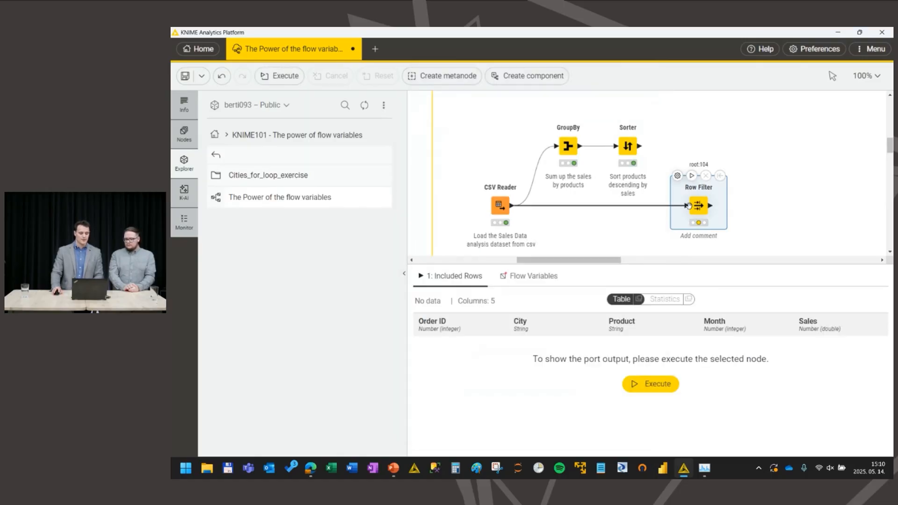
click(692, 176)
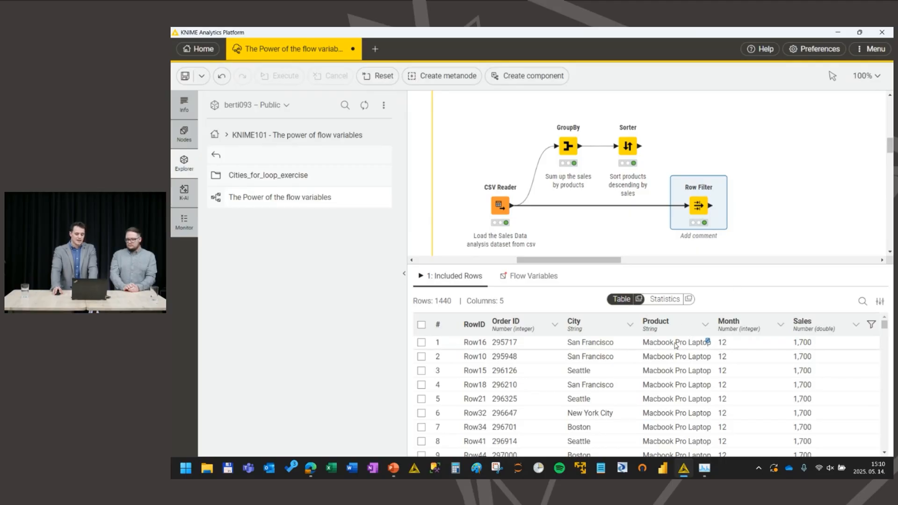
drag(661, 345, 662, 402)
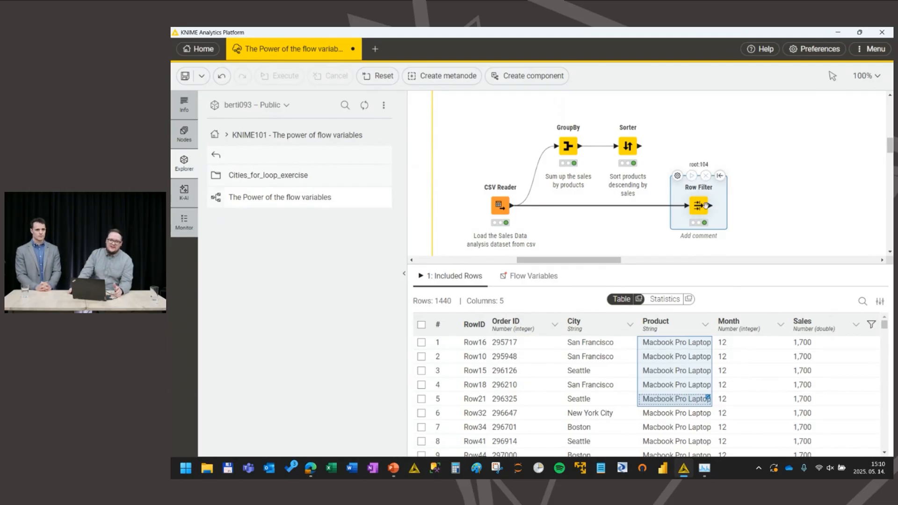
Step: Bring the existing Variable Creator node over to the sales workflow and place it just above the Row Filter
drag(615, 262, 632, 262)
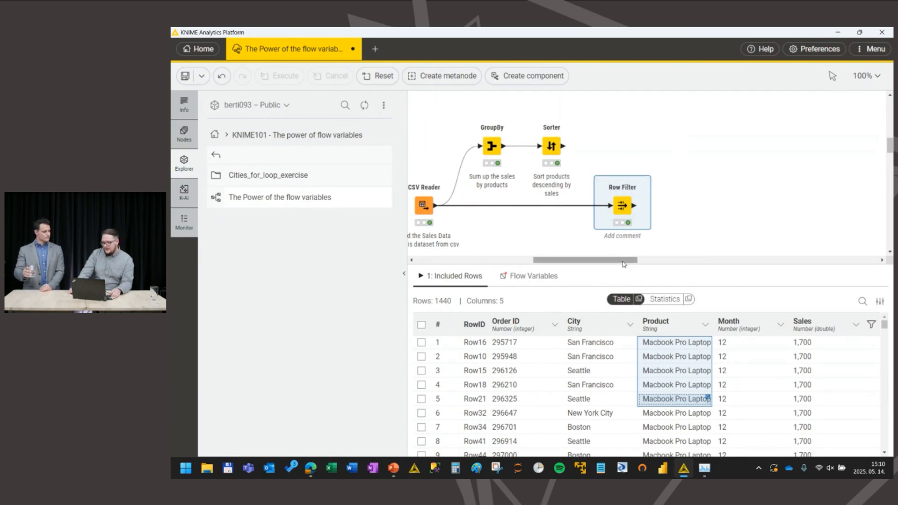
drag(624, 262, 660, 265)
scroll(669, 202, up, 3)
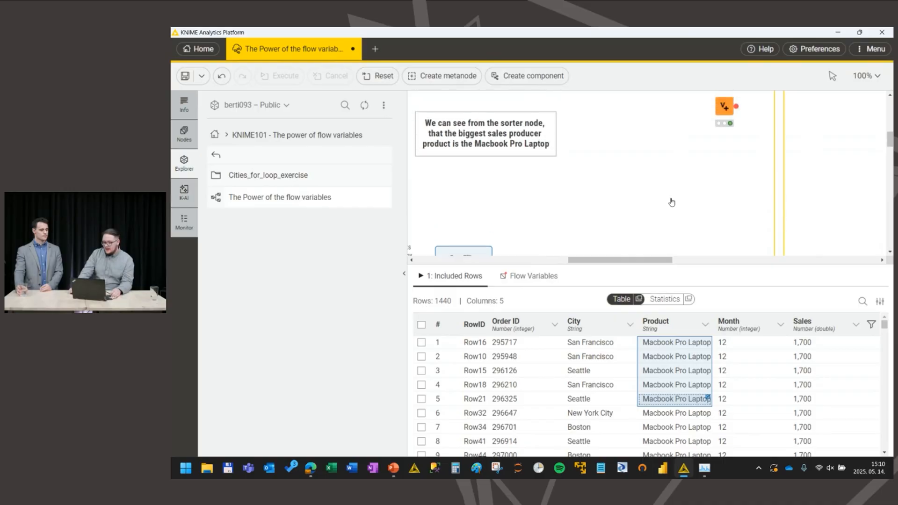
click(699, 154)
drag(699, 155, 494, 210)
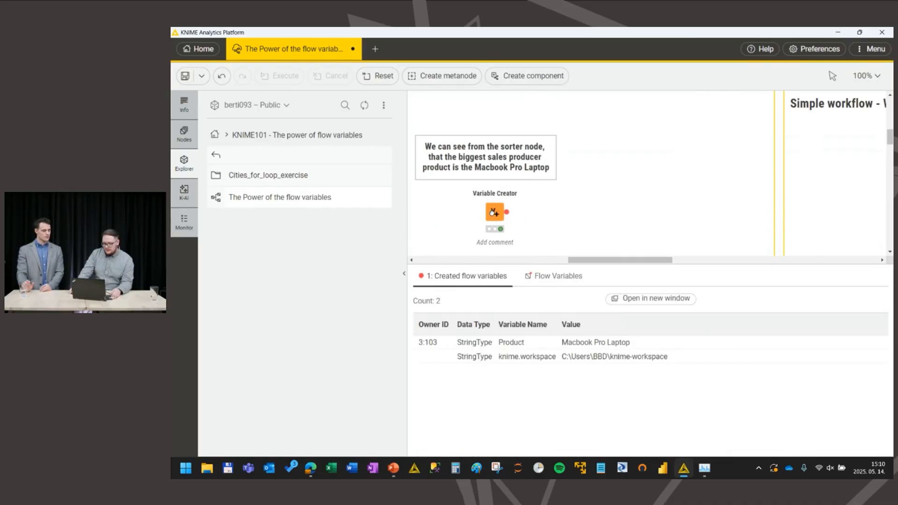
scroll(539, 204, down, 3)
drag(614, 262, 579, 263)
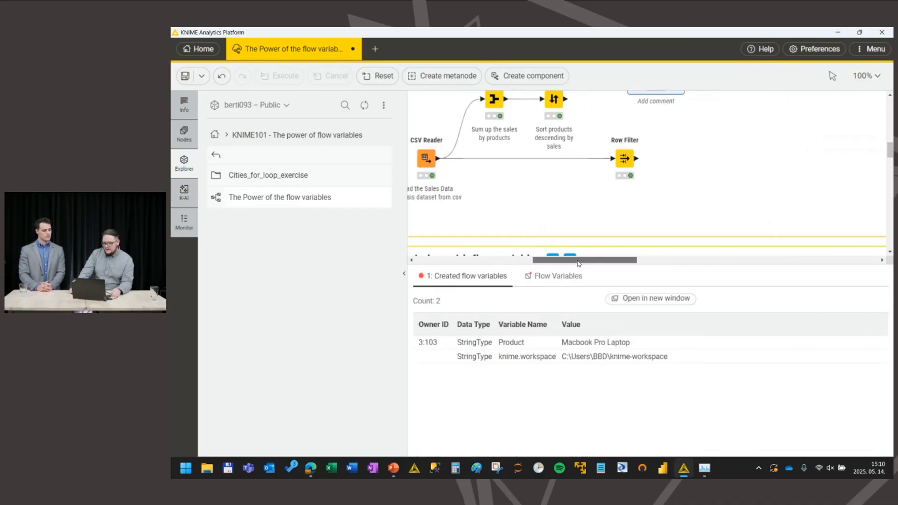
scroll(687, 150, up, 3)
drag(659, 167, 625, 173)
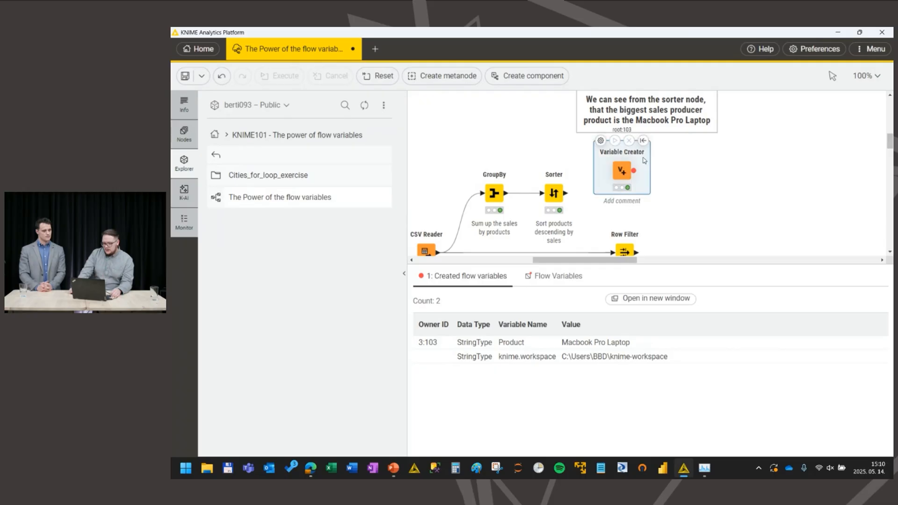
scroll(648, 162, down, 1)
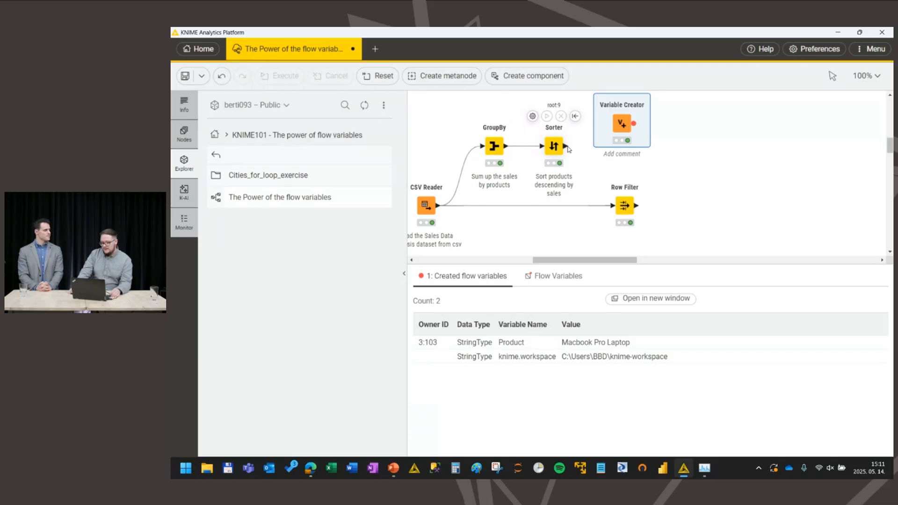
Step: Review the variable type, name and value defined in the Variable Creator's configuration, then close it
mouse_move(566, 149)
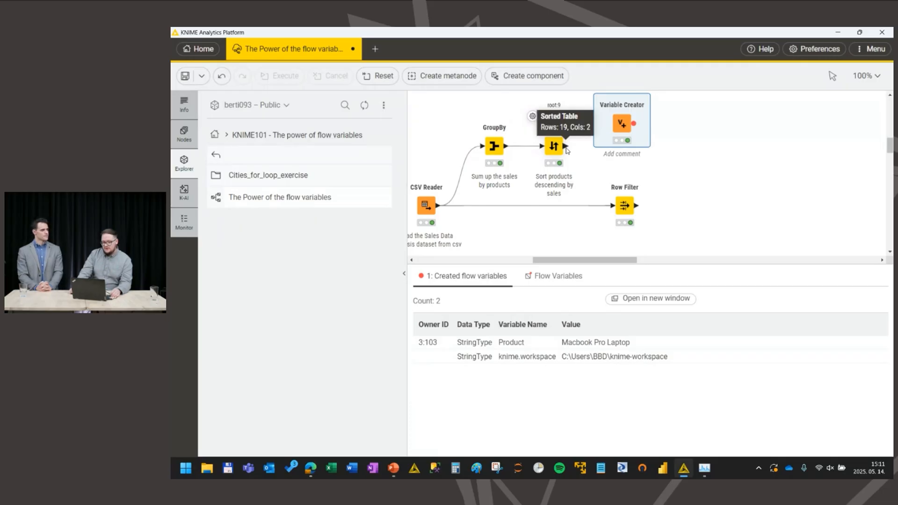
double_click(622, 124)
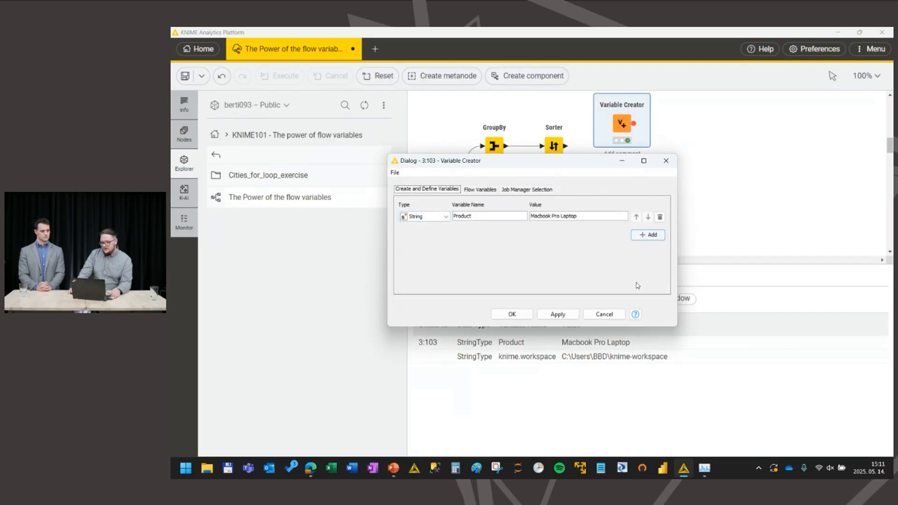
click(511, 314)
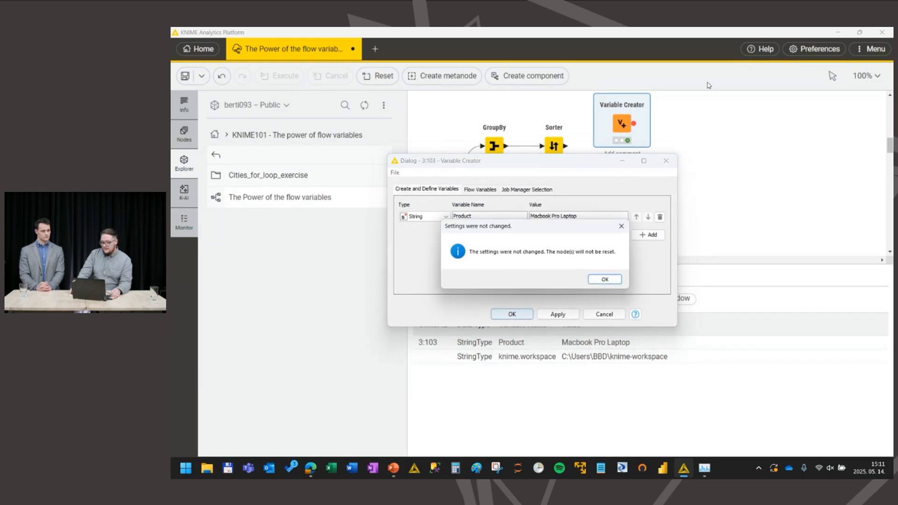
click(606, 279)
Step: Connect the Variable Creator to the Row Filter, overwriting the criterion's value with the Product flow variable, and execute the filter
drag(633, 123, 619, 199)
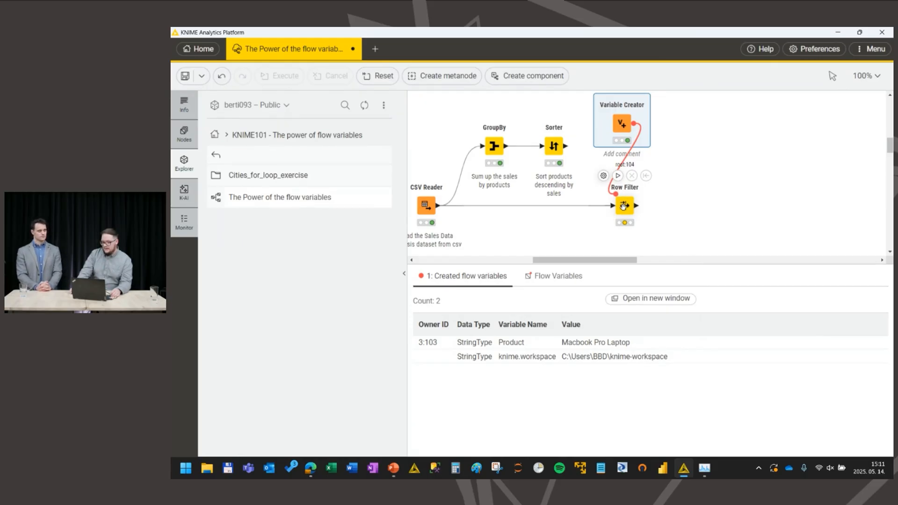
double_click(625, 206)
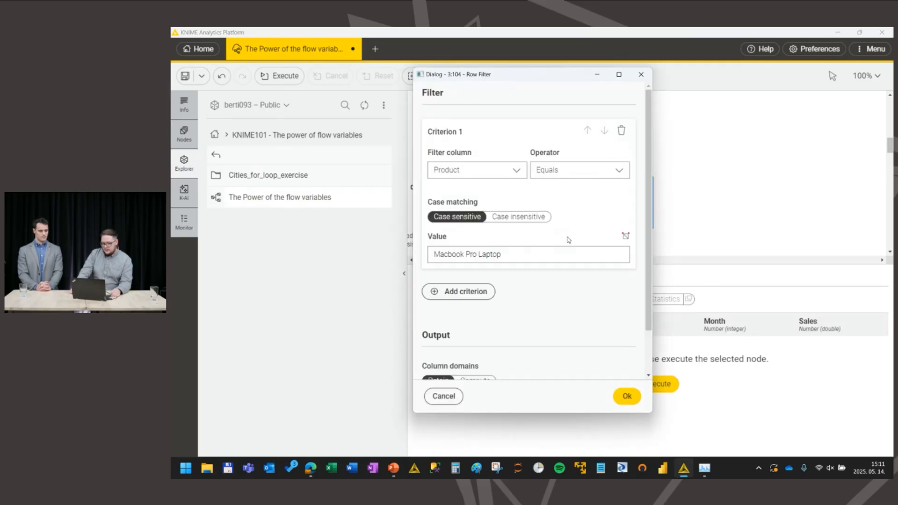
click(625, 235)
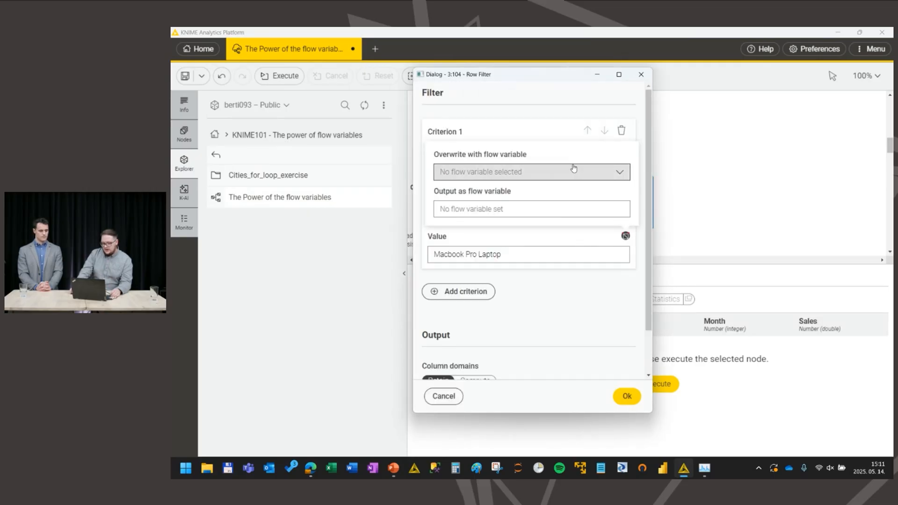
click(608, 175)
click(497, 197)
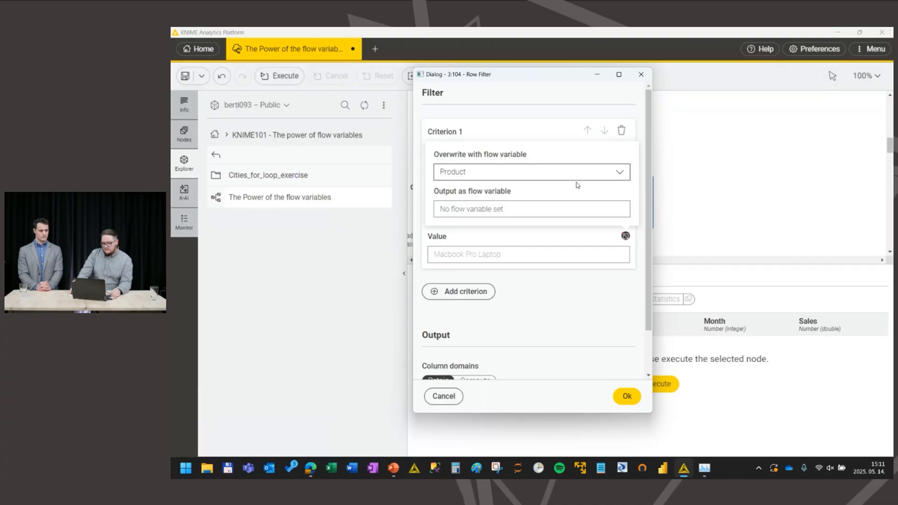
click(627, 396)
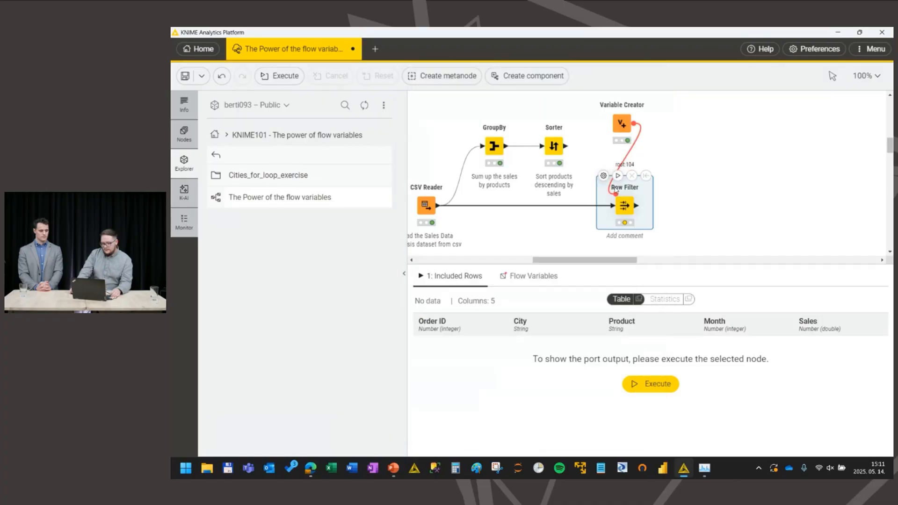
click(617, 175)
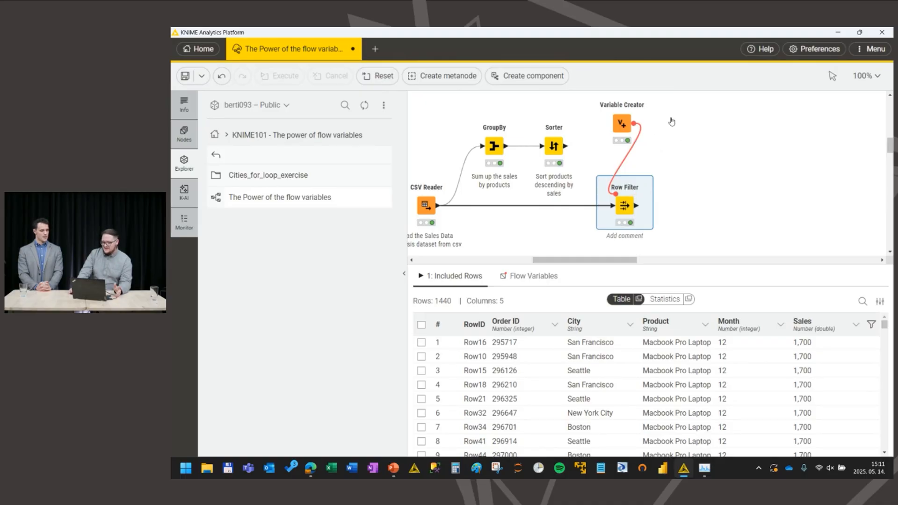
Step: Delete the Variable Creator node and highlight the product and sales cells in the first row of the Sorter's output
click(614, 123)
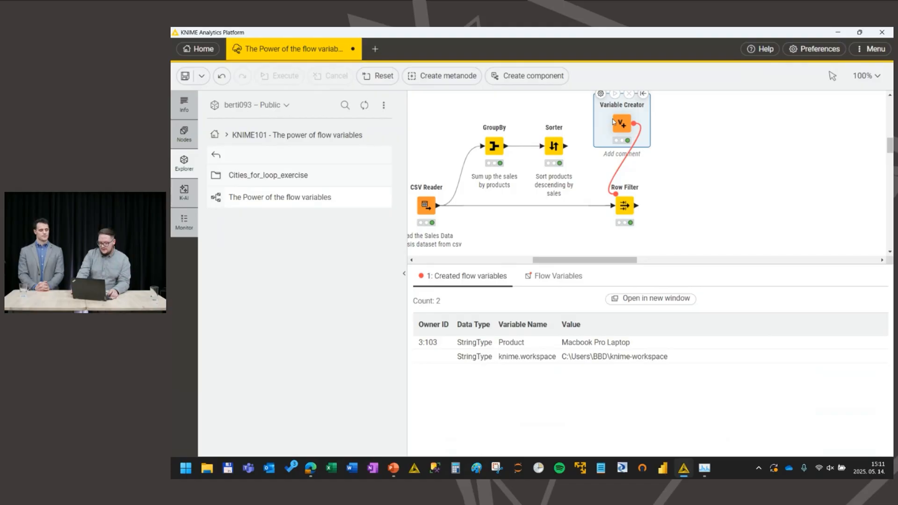
key(Delete)
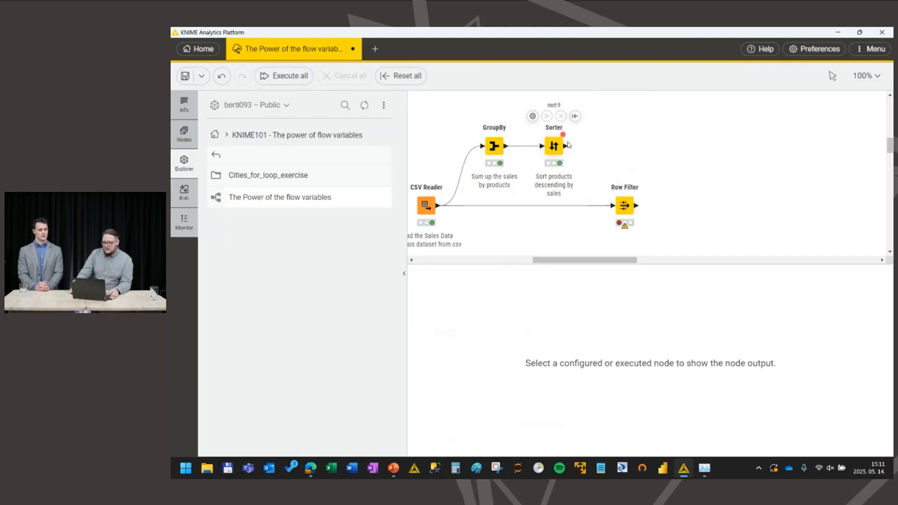
click(552, 146)
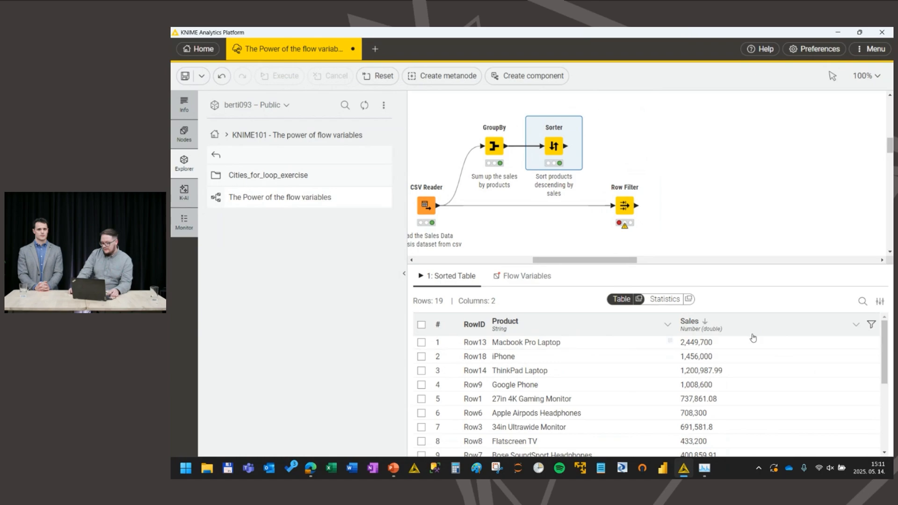
drag(748, 342, 531, 350)
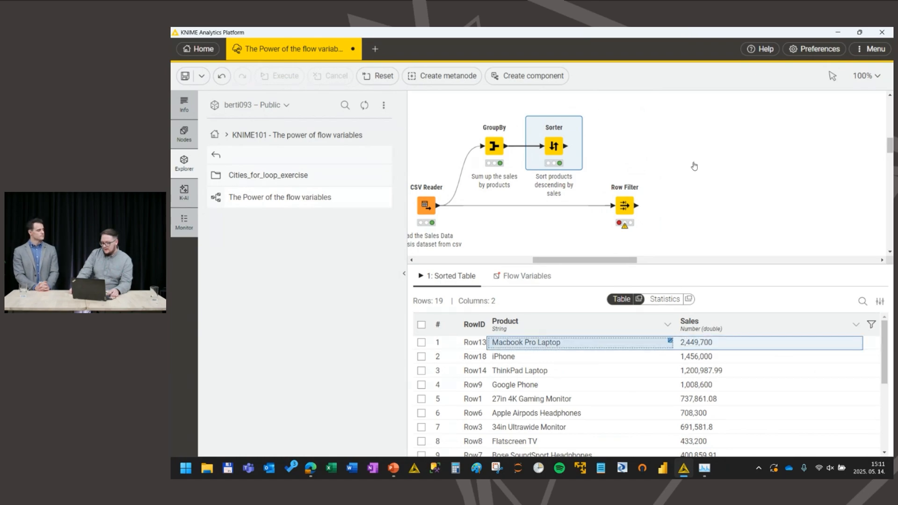
Step: Shift the Row Filter farther along the workflow and attach a Table Row to Variable node to the Sorter's output
drag(622, 208, 664, 209)
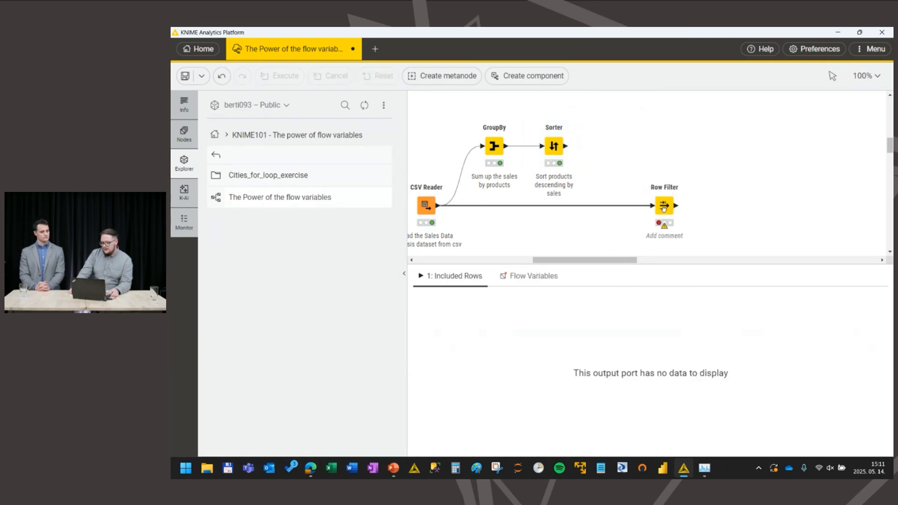
click(554, 146)
drag(566, 146, 617, 147)
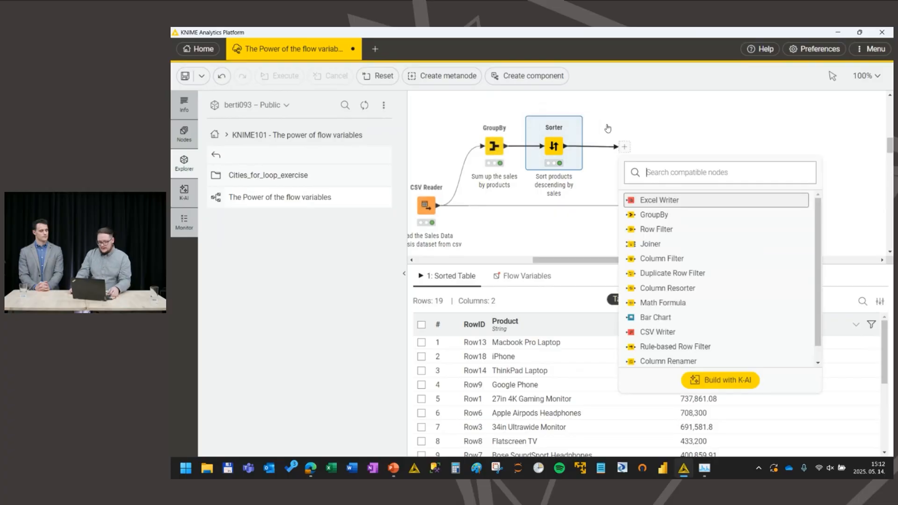
text(table)
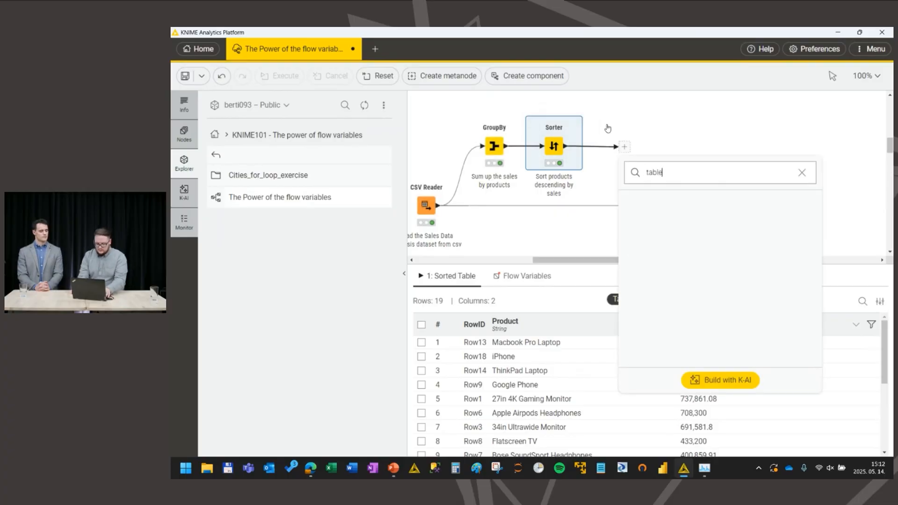
text( row)
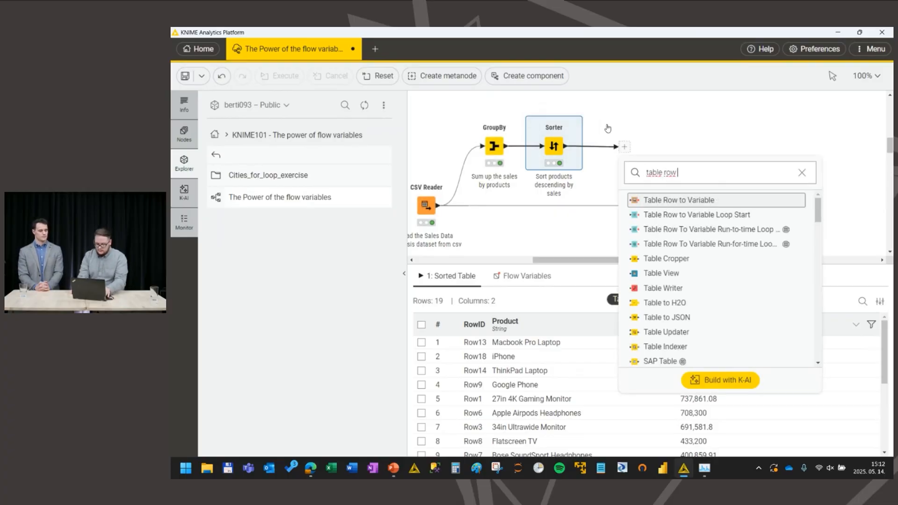
text( to)
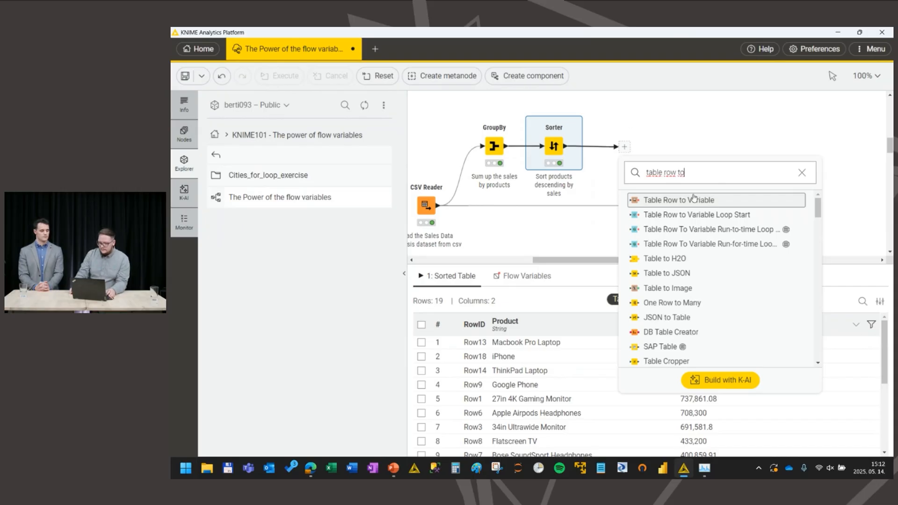
double_click(692, 203)
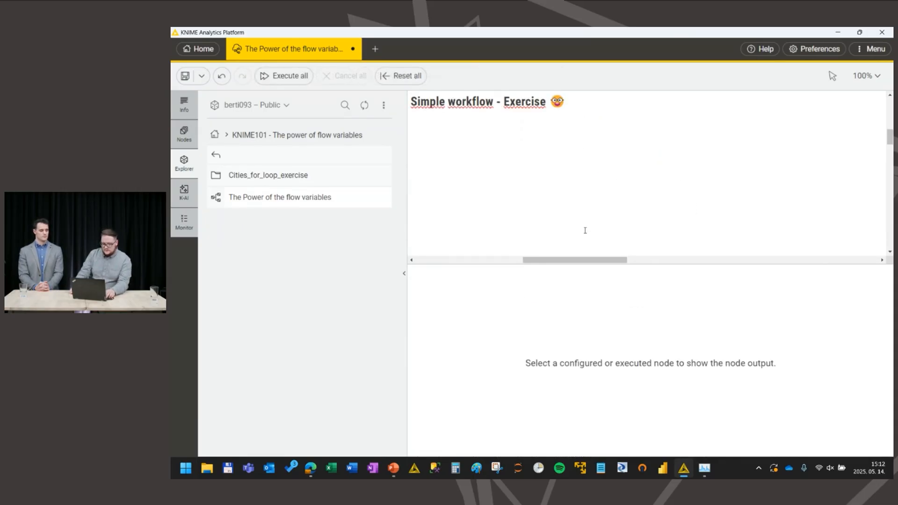
Step: Configure the Table Row to Variable node to output only the Product column as a variable, excluding Sales
scroll(585, 210, down, 3)
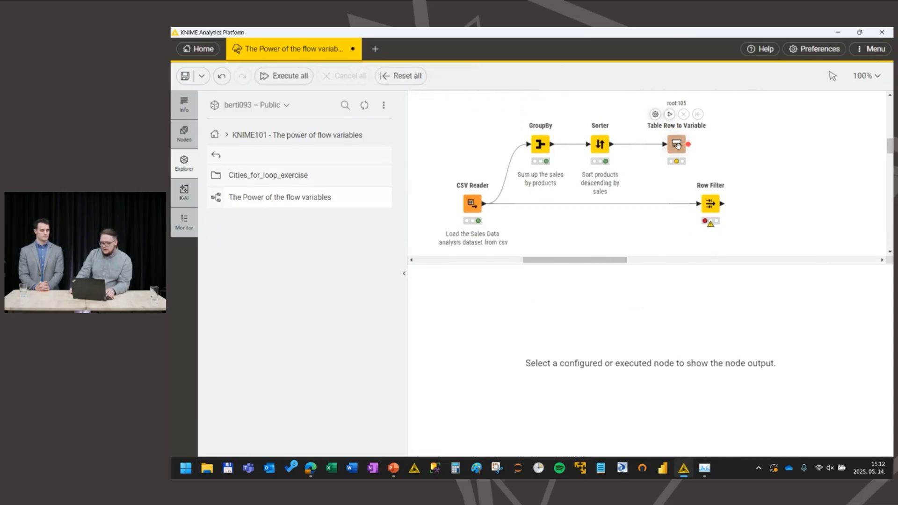
double_click(676, 145)
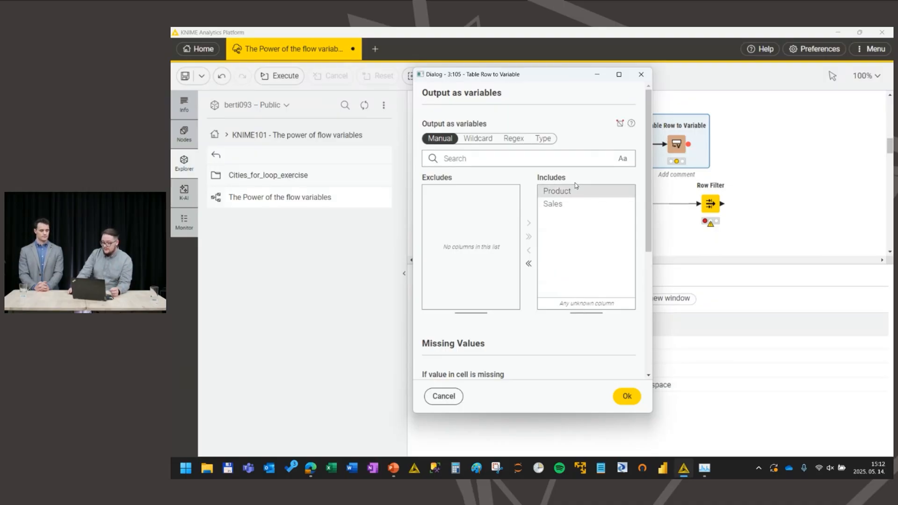
double_click(565, 204)
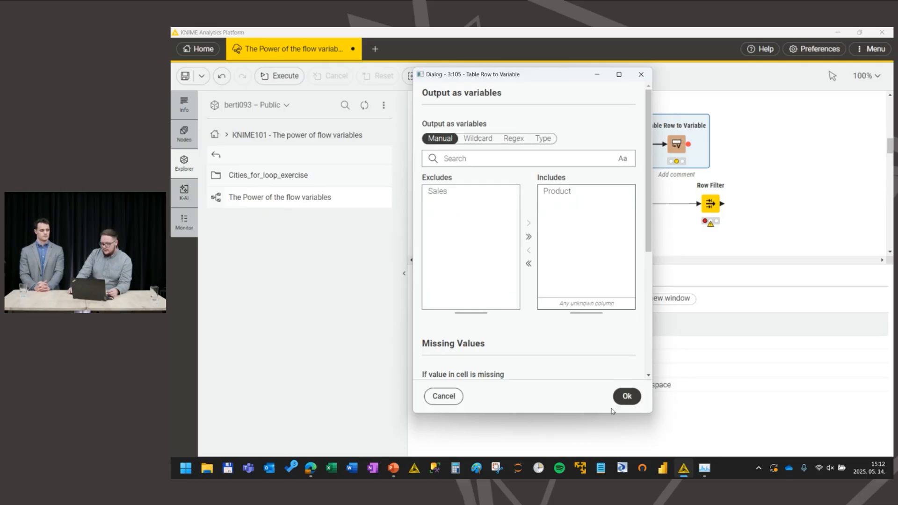
click(626, 396)
Step: Execute the Table Row to Variable node and inspect the Product flow variable it outputs
click(669, 114)
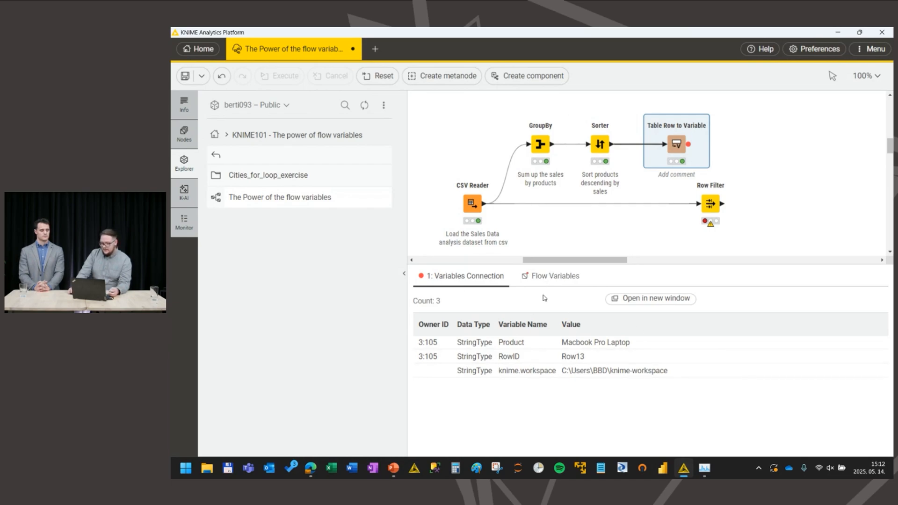
click(546, 276)
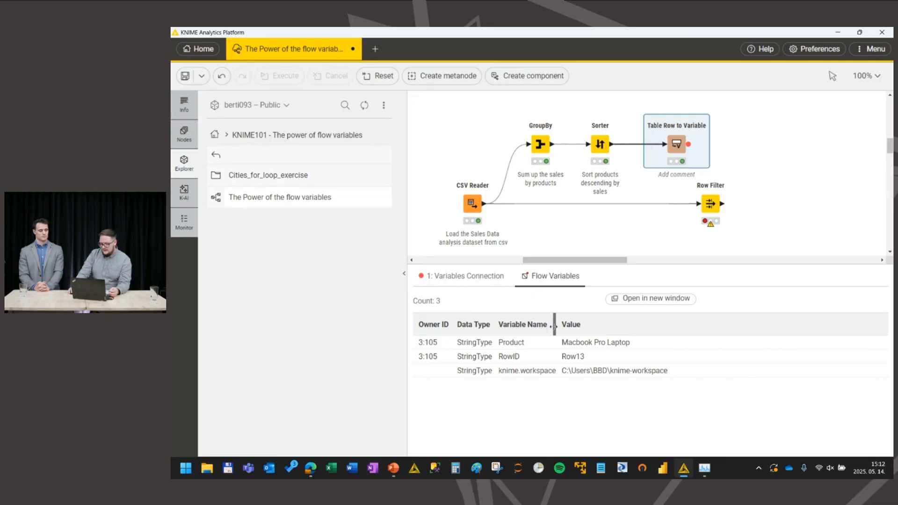
drag(547, 342, 610, 341)
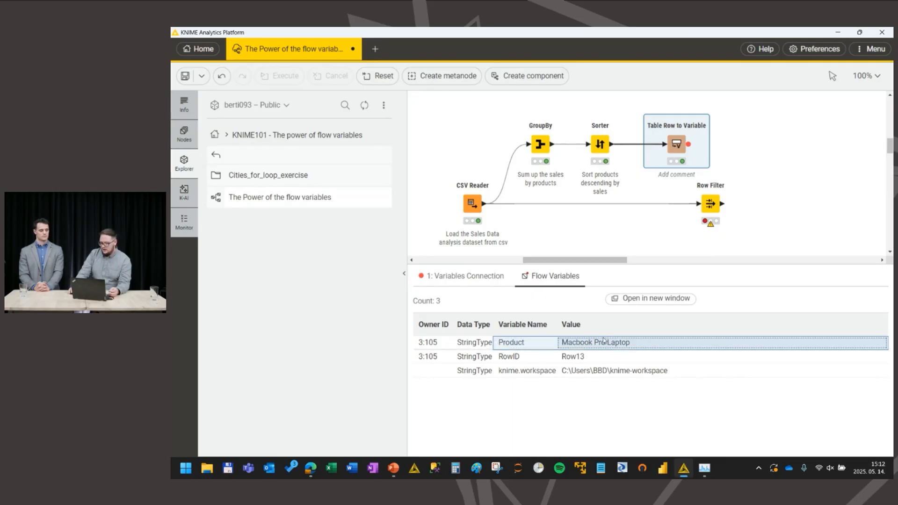
Step: Nudge the Row Filter farther along and feed it the variable output of the Table Row to Variable node
drag(711, 203, 727, 203)
mouse_move(691, 148)
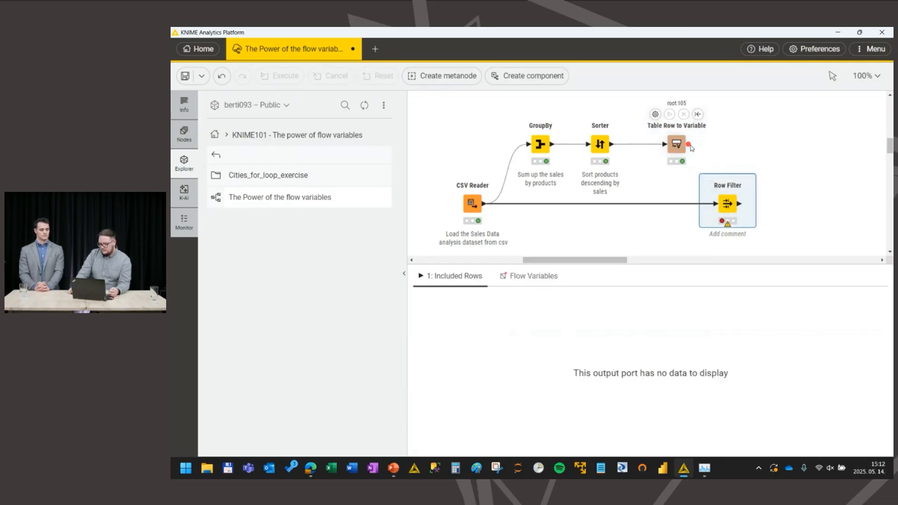
drag(688, 144, 722, 197)
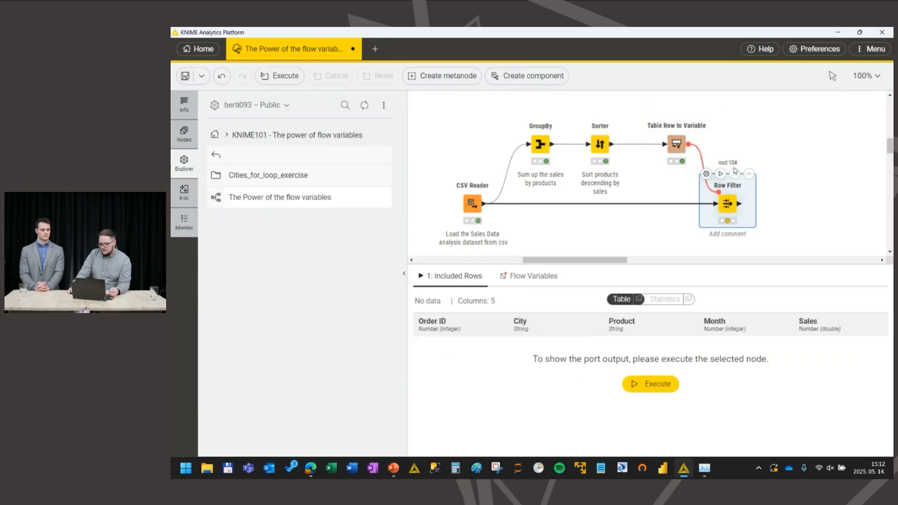
Step: Check in the Row Filter's configuration which flow variable overwrites the criterion's value, and close it
double_click(727, 205)
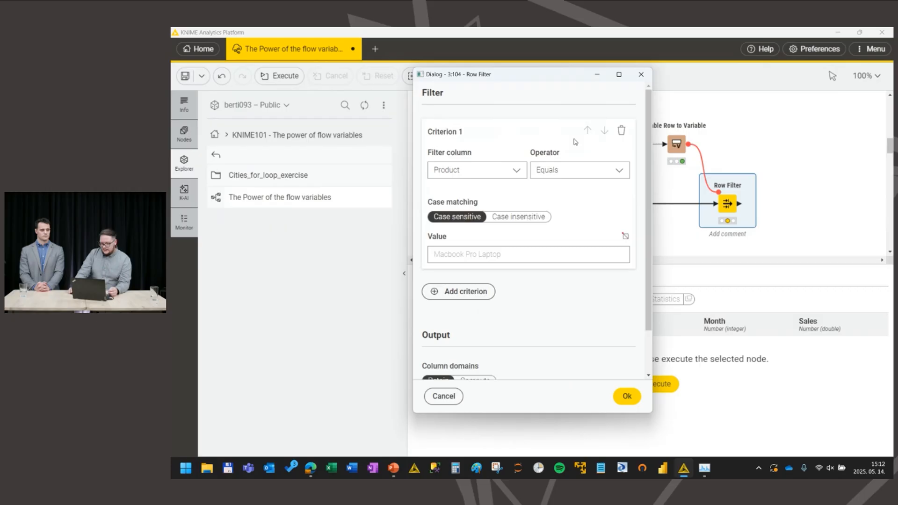
scroll(603, 169, down, 1)
click(625, 188)
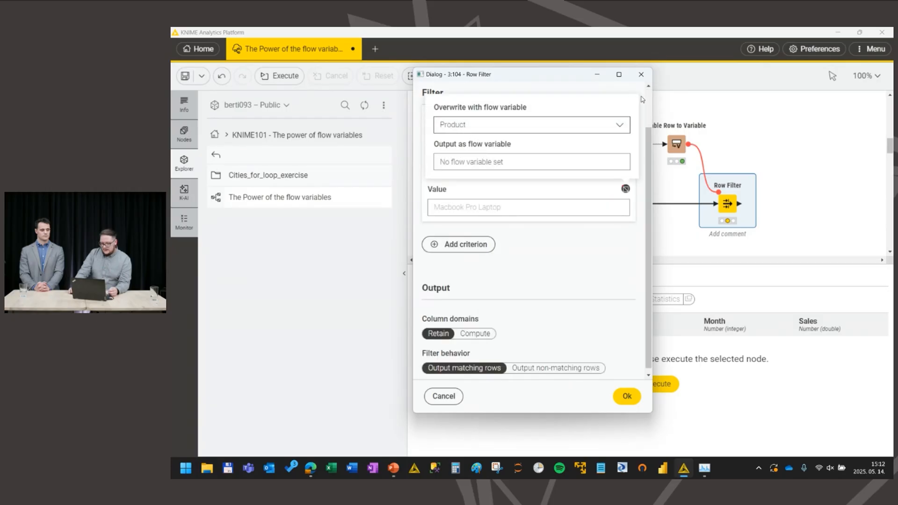
scroll(621, 178, up, 1)
click(564, 126)
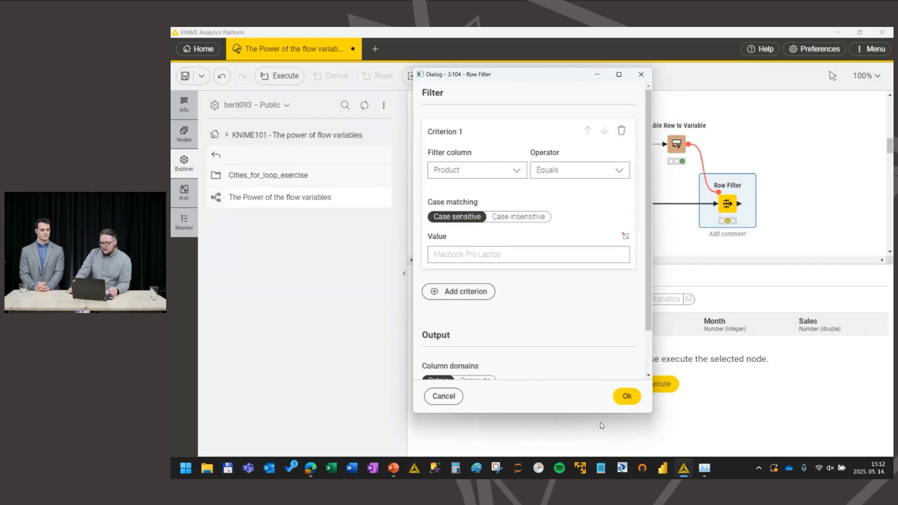
click(626, 396)
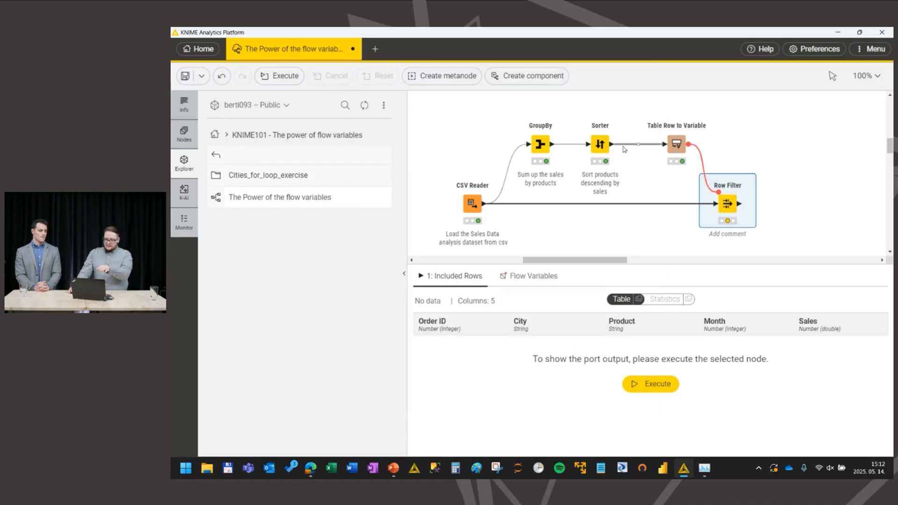
Step: Review the outputs of the Sorter, Table Row to Variable and Row Filter nodes one after another
click(603, 147)
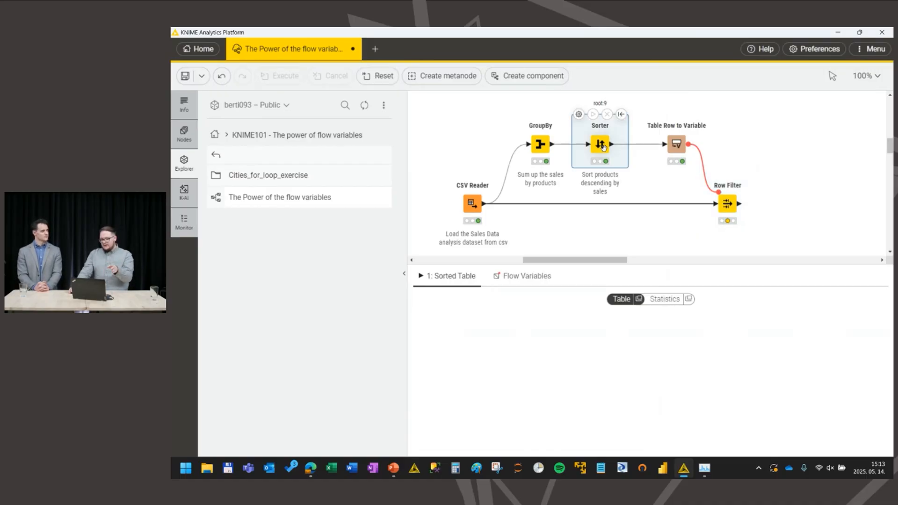
click(672, 142)
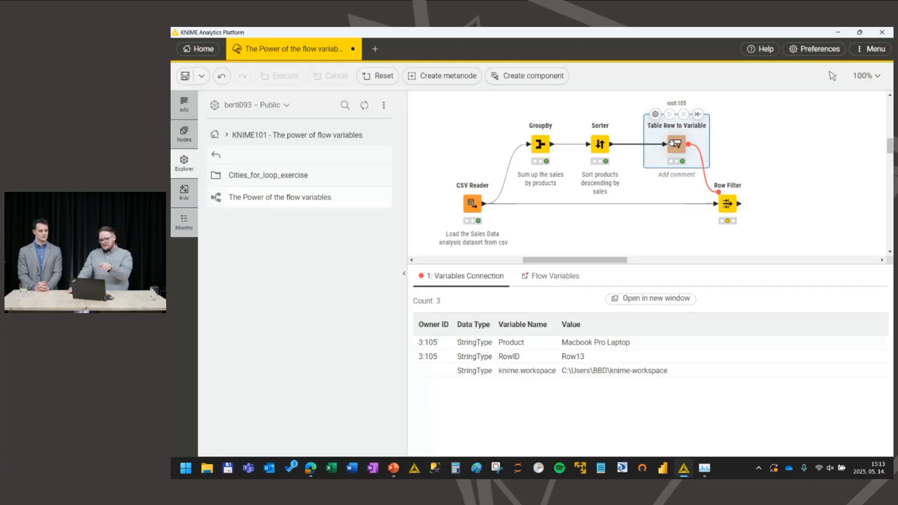
click(725, 213)
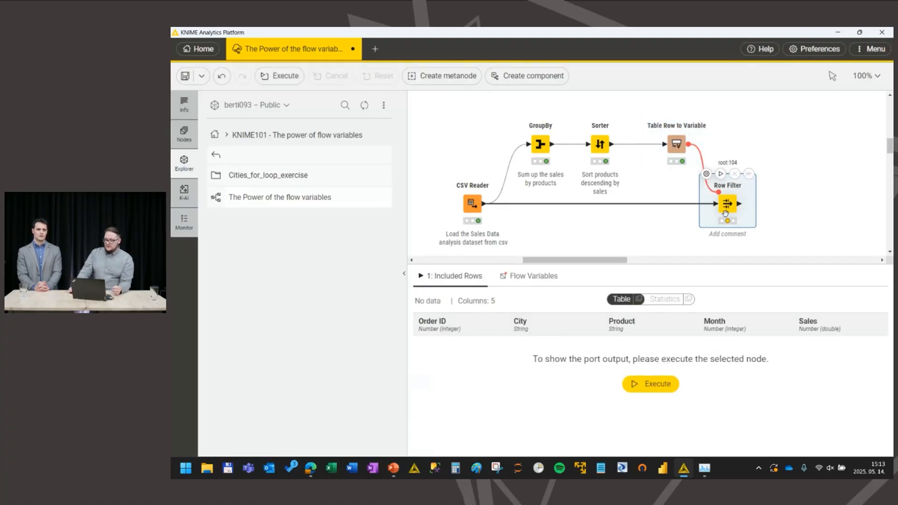
Step: Execute the Row Filter and review its filter criterion in the configuration
mouse_move(669, 126)
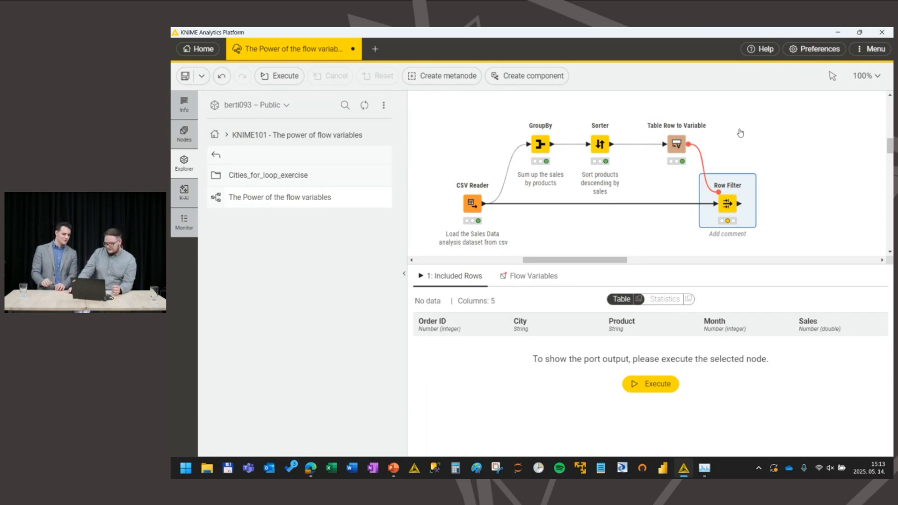
mouse_move(726, 203)
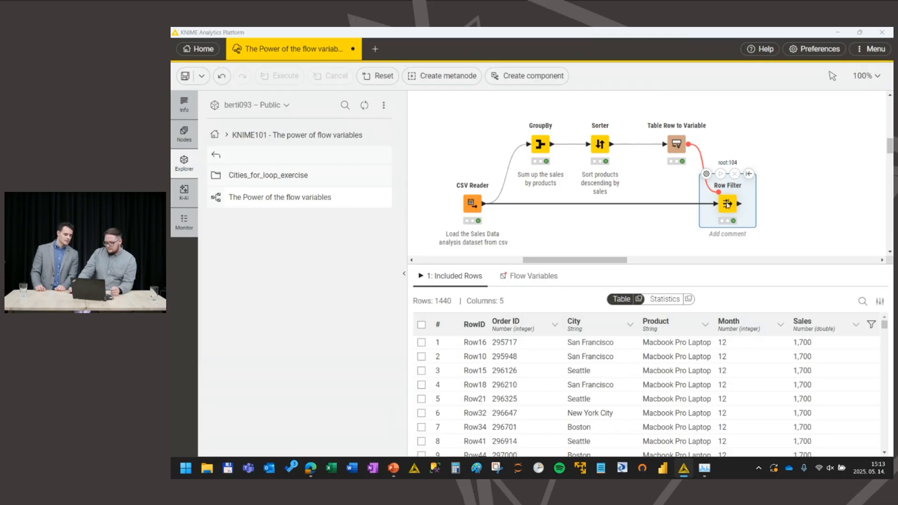
double_click(726, 202)
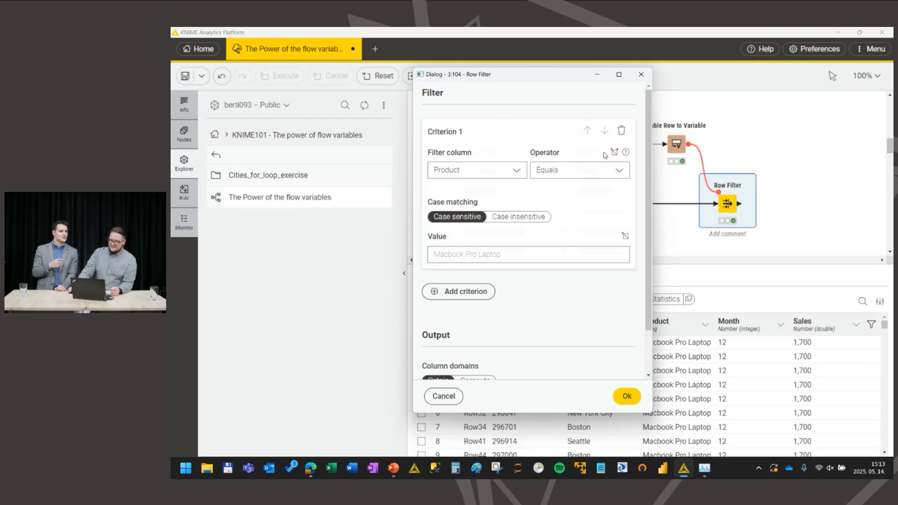
click(634, 402)
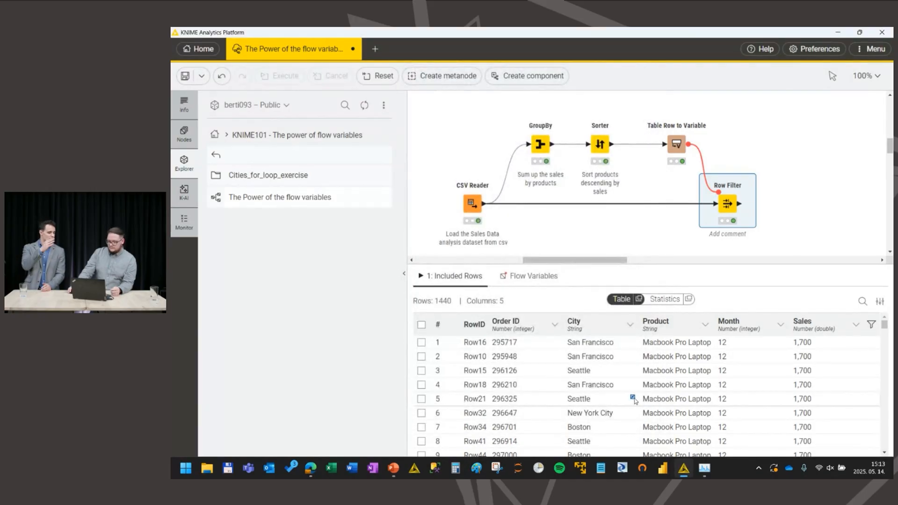
Step: Move the GroupBy, Sorter and Table Row to Variable nodes together slightly higher above the main CSV Reader branch
click(723, 125)
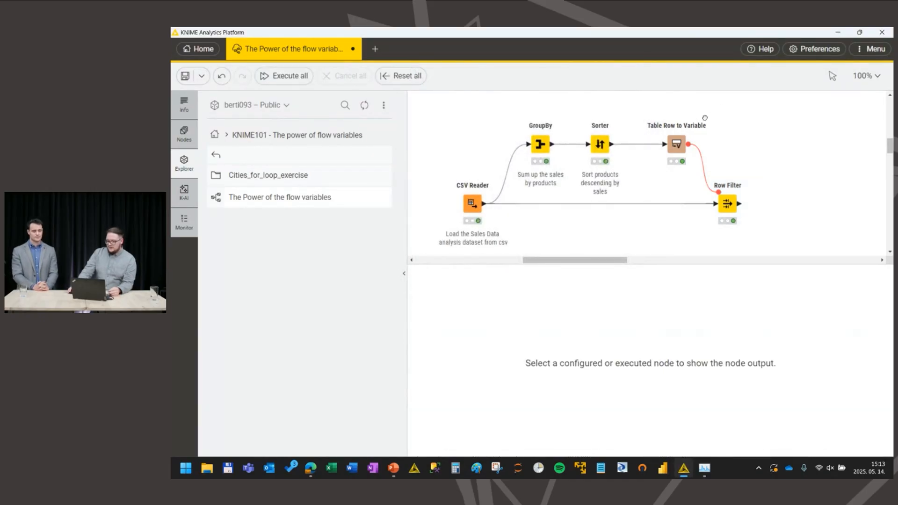
click(540, 148)
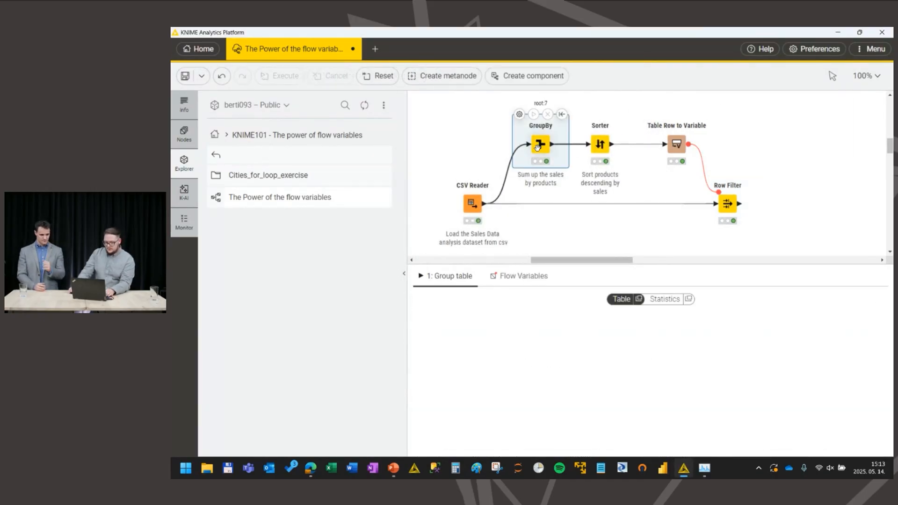
shift+click(594, 142)
shift+click(676, 144)
scroll(676, 145, up, 1)
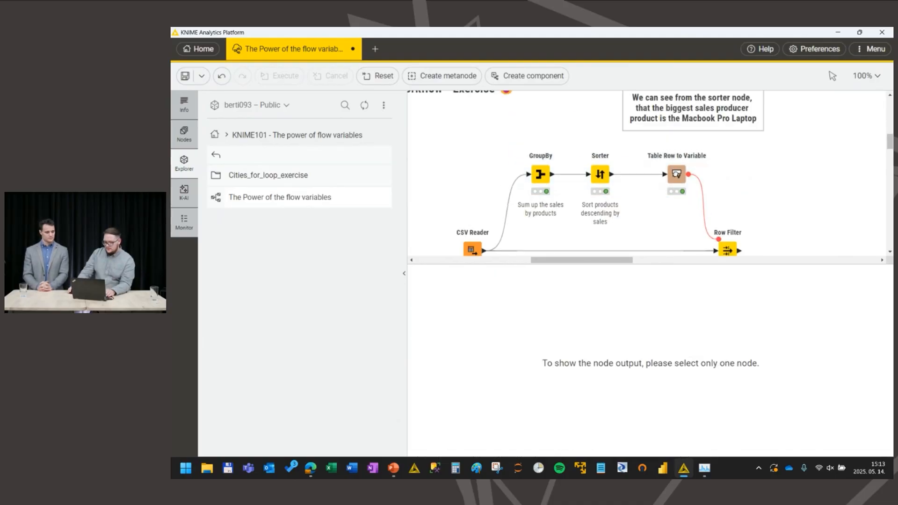
drag(676, 174, 676, 160)
Step: Duplicate the GroupBy and Sorter nodes and place the copies directly beneath the originals
click(538, 161)
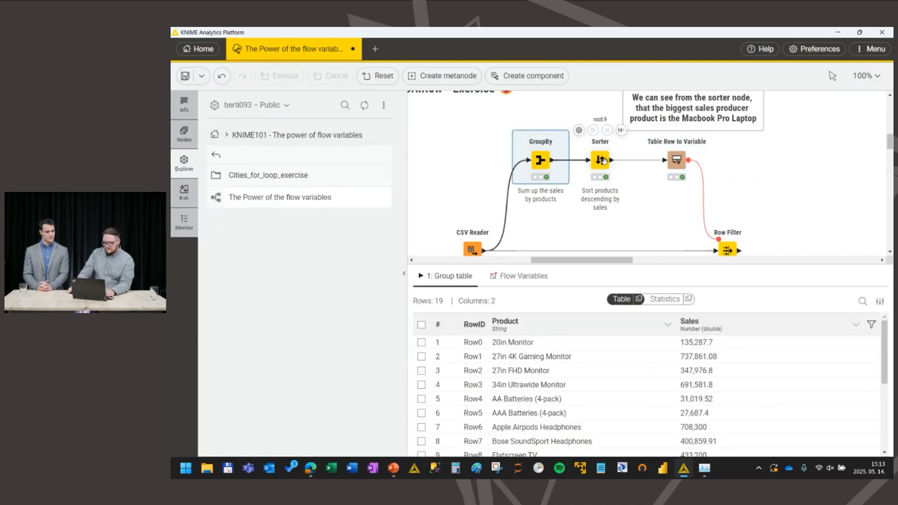
shift+click(599, 161)
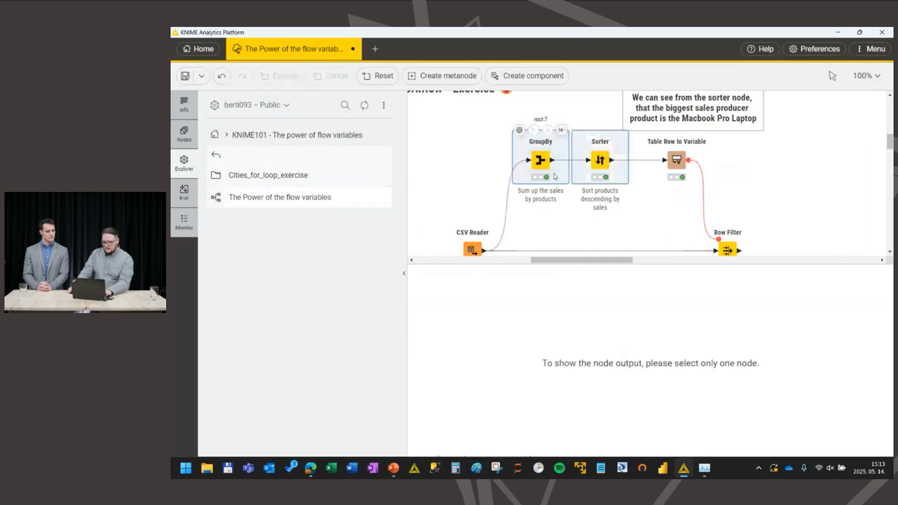
key(ctrl+c)
key(ctrl+v)
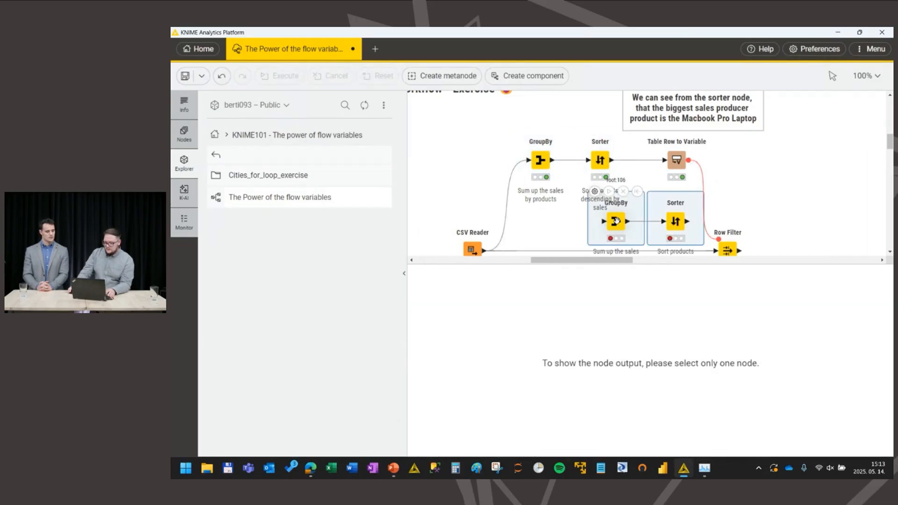
drag(616, 220, 541, 239)
scroll(595, 210, down, 1)
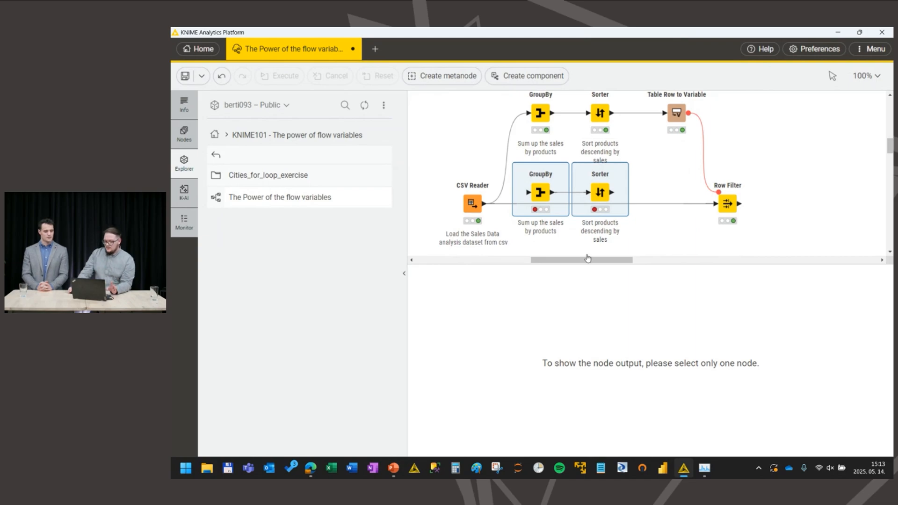
Step: Examine how the finished example with two flow variables merges its city and product branches, and return to the exercise workflow
drag(587, 259, 726, 260)
scroll(694, 194, up, 1)
scroll(694, 195, up, 1)
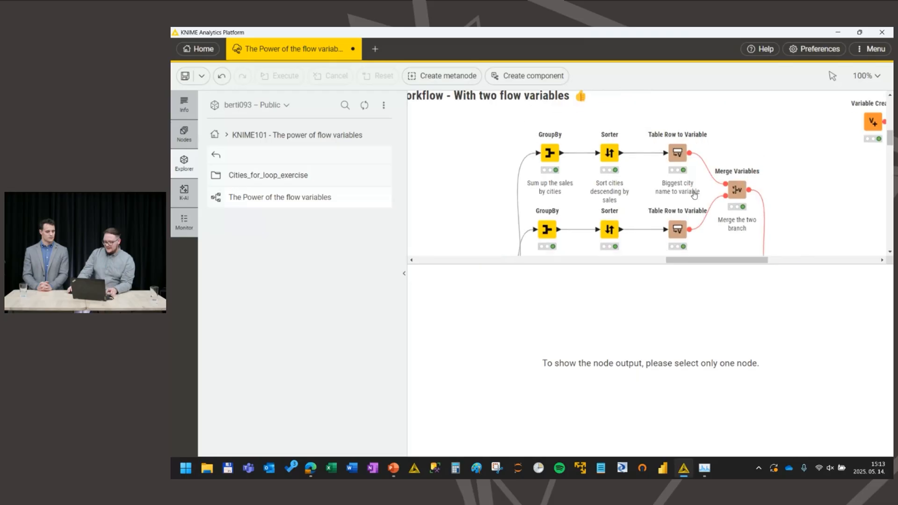
scroll(694, 195, down, 1)
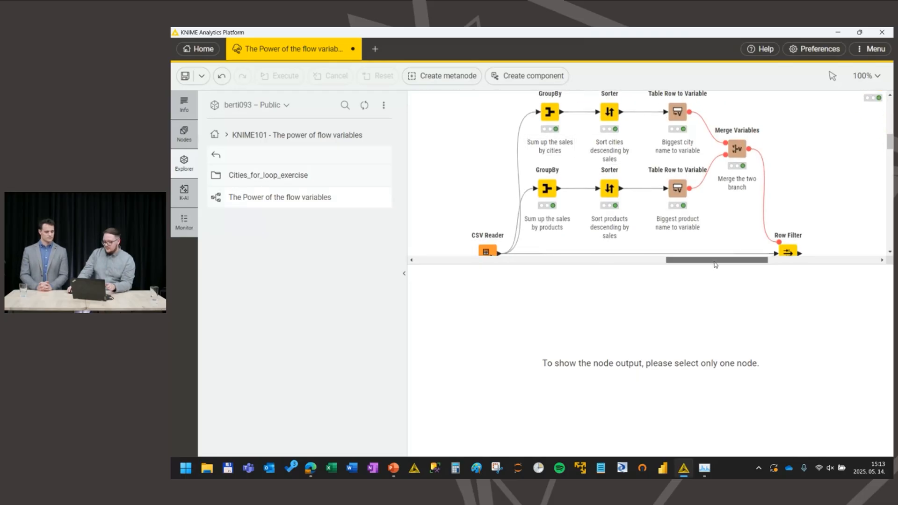
drag(715, 265, 570, 272)
scroll(528, 225, down, 1)
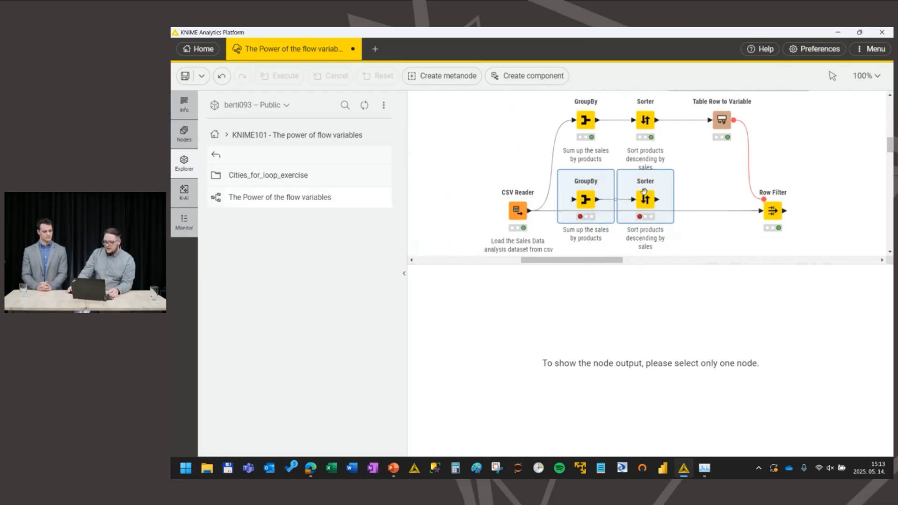
Step: Connect the CSV Reader to the copied GroupBy, group it by City instead of Product, and execute it
drag(530, 204, 585, 192)
double_click(587, 192)
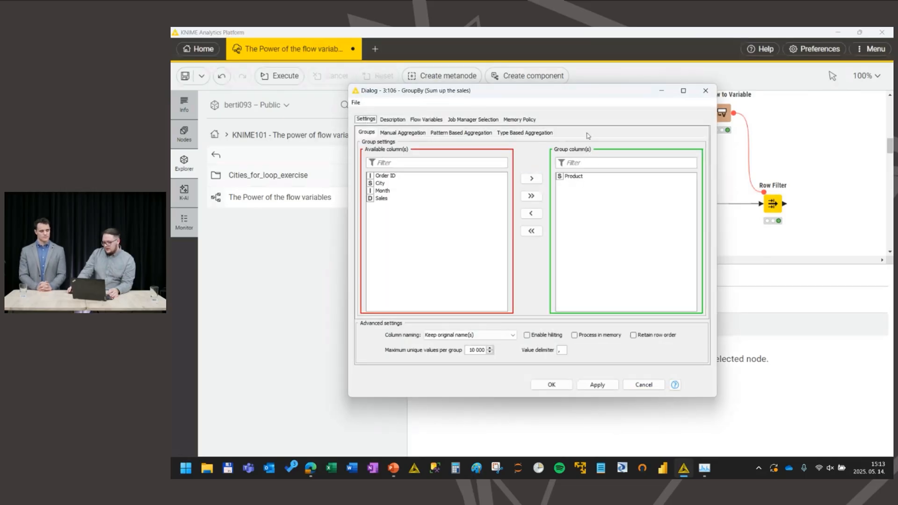
double_click(578, 178)
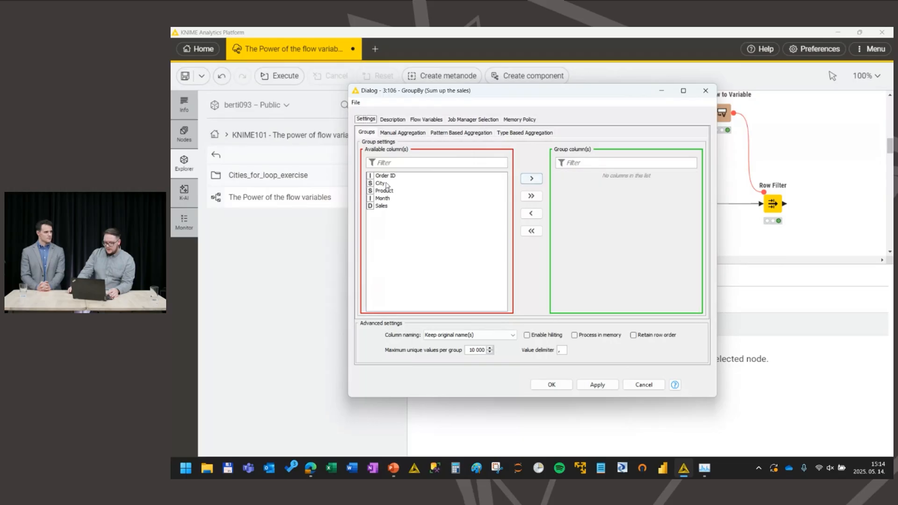
double_click(384, 184)
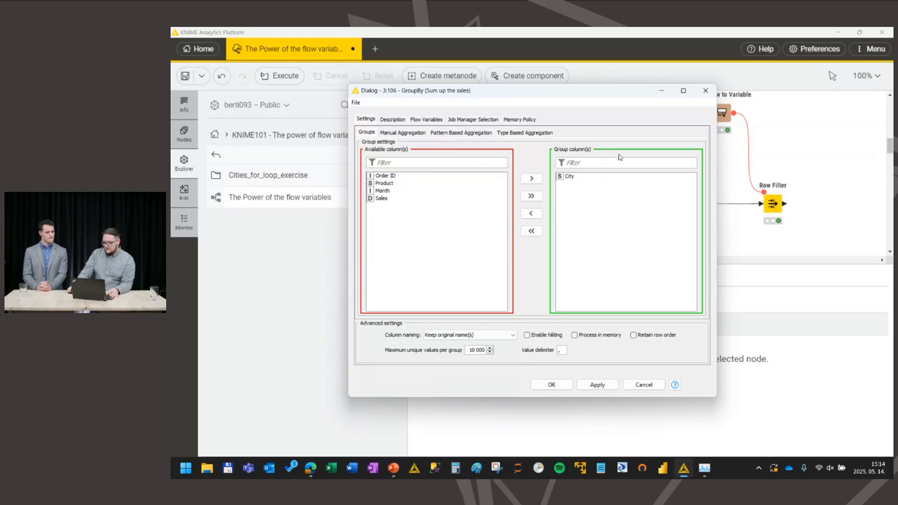
click(551, 385)
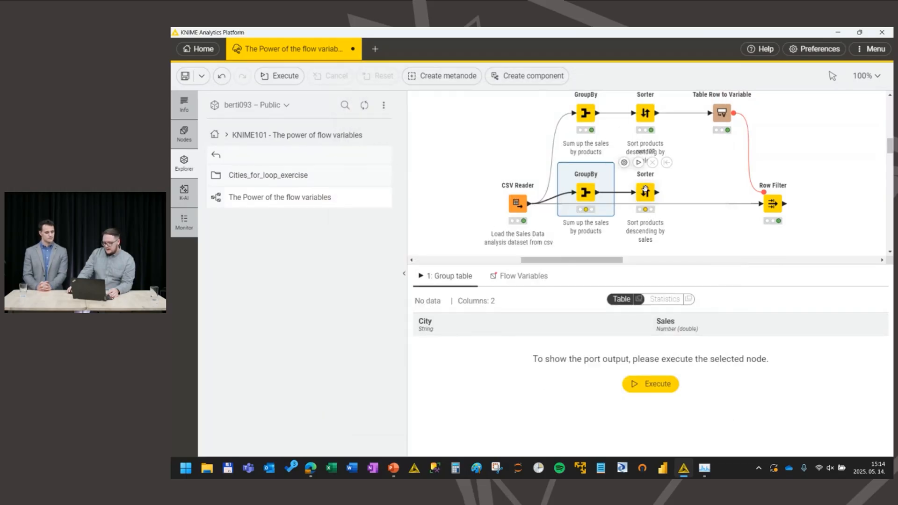
click(578, 162)
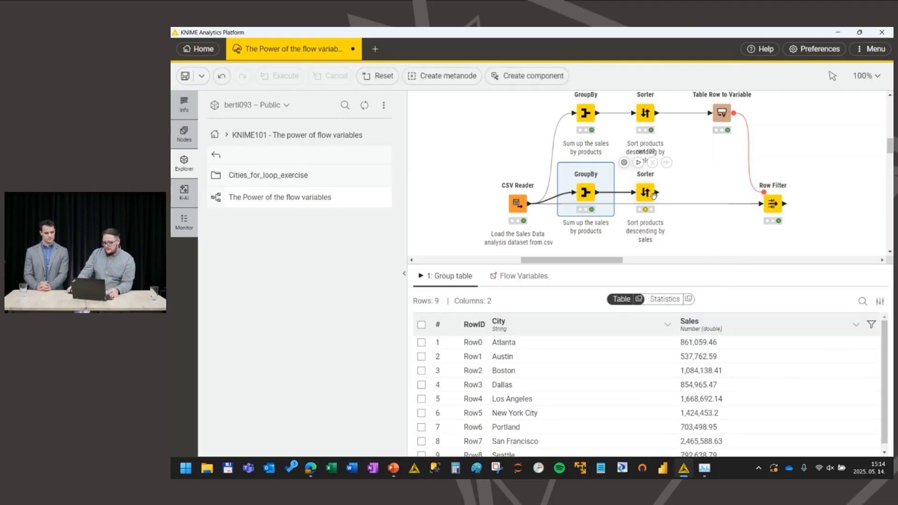
Step: Check the sorting criterion of the copied Sorter without changing it, and execute the node
click(644, 192)
double_click(645, 191)
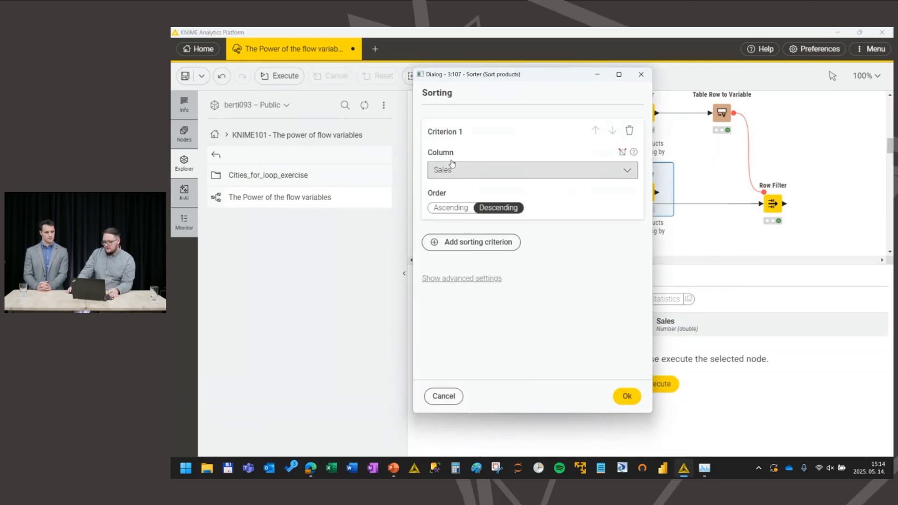
key(Escape)
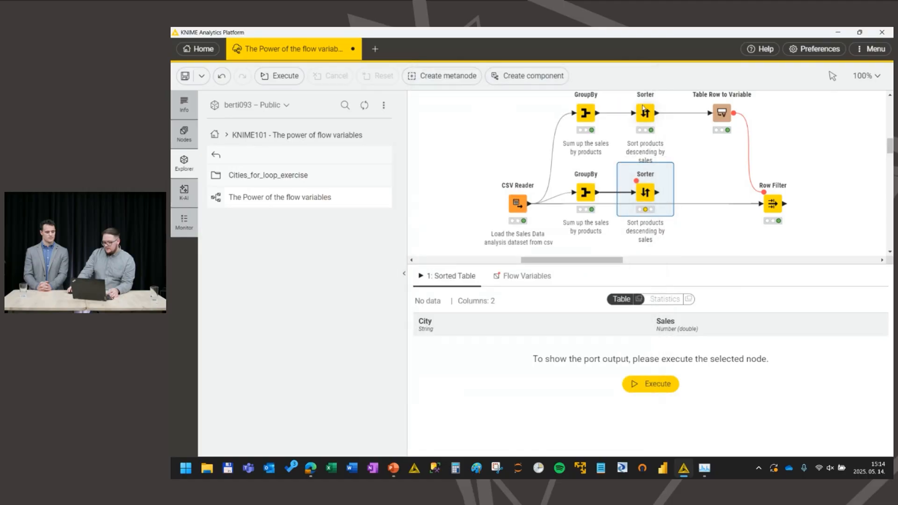
mouse_move(643, 191)
click(637, 164)
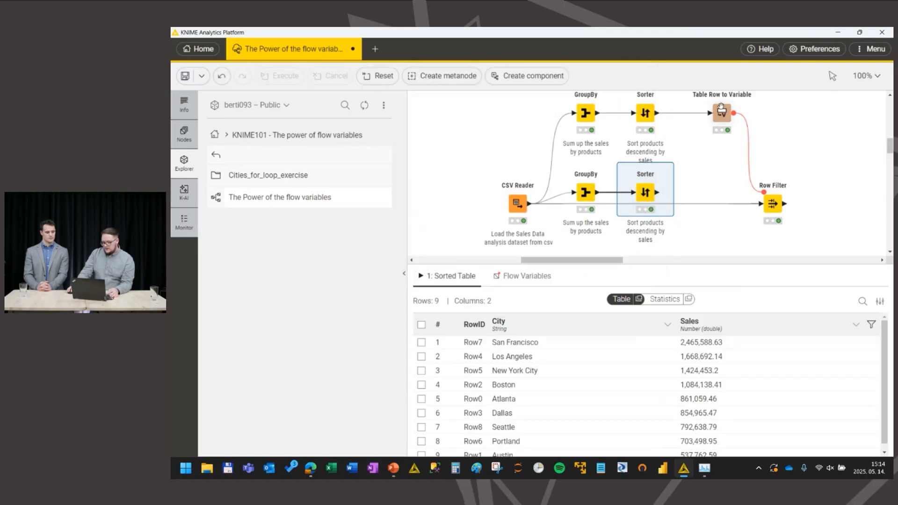
Step: Add a Table Row to Variable node connected to the output of the copied Sorter
mouse_move(661, 201)
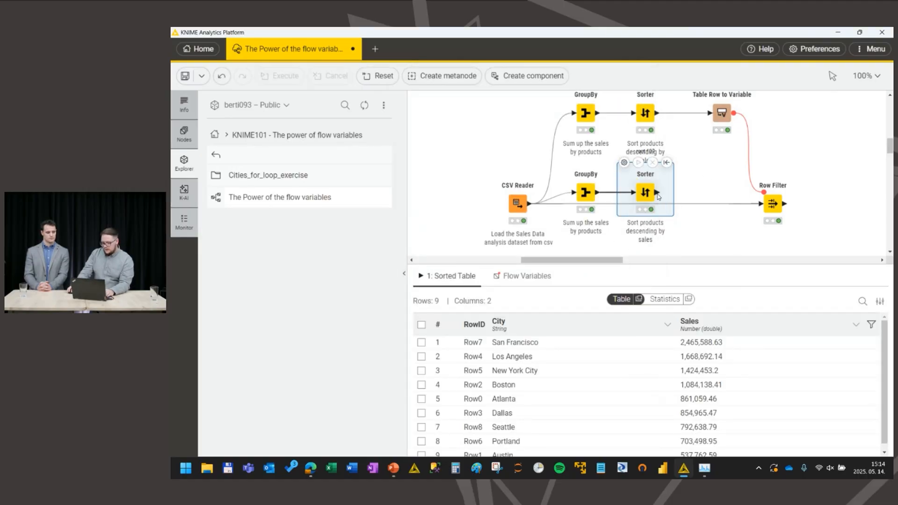
drag(657, 193, 709, 196)
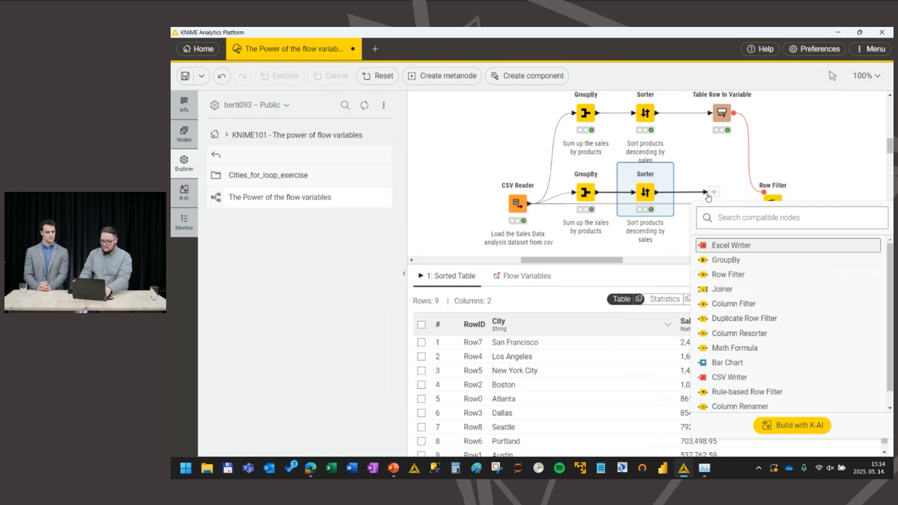
text(tablw)
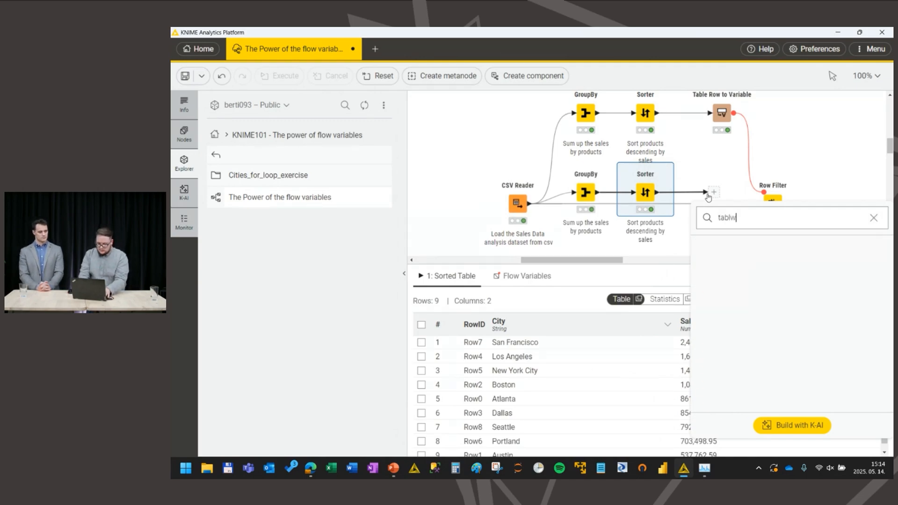
key(BackSpace)
text(e )
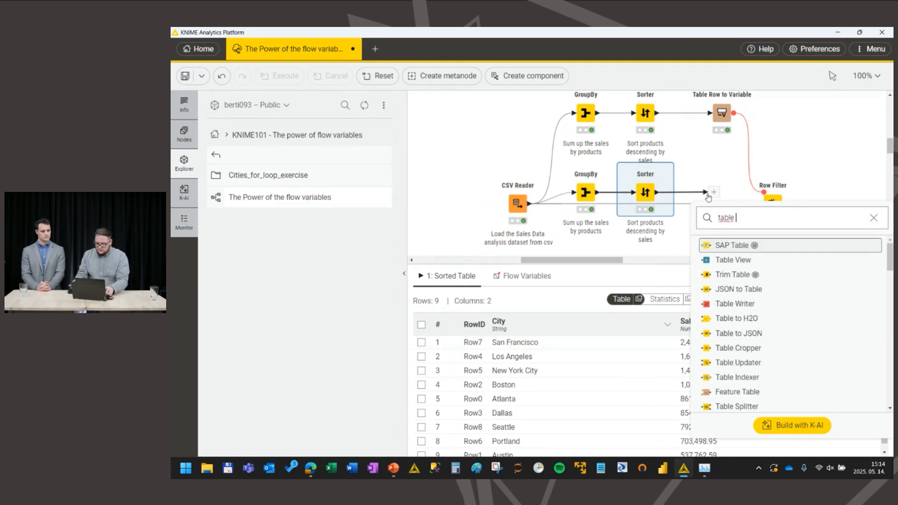
text(row)
key(Return)
scroll(739, 166, up, 2)
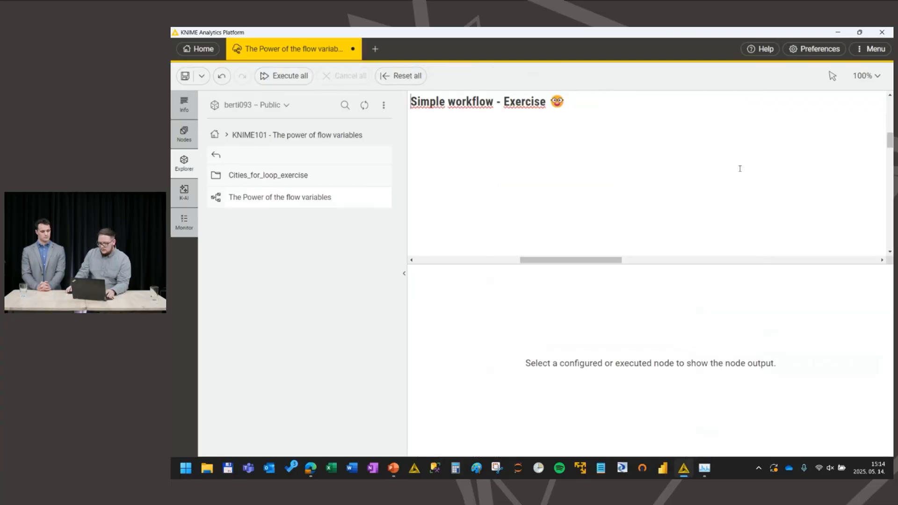
scroll(652, 167, down, 2)
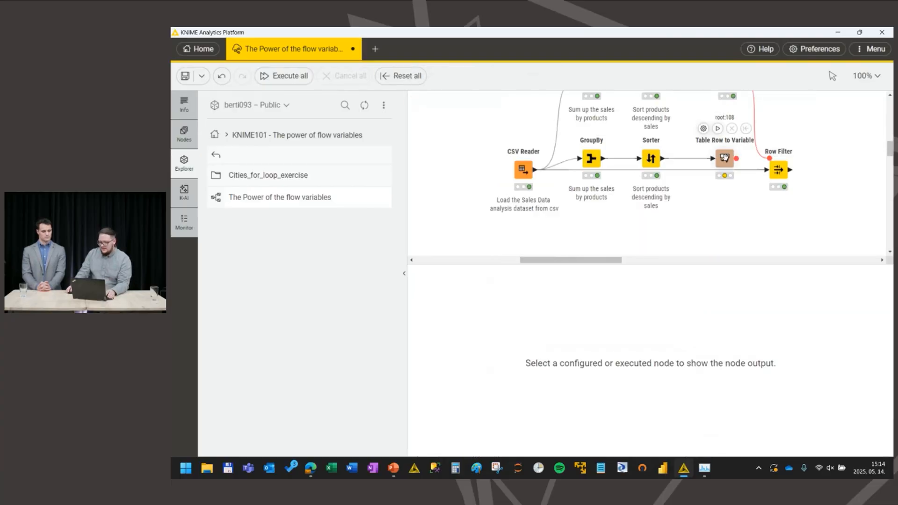
Step: Exclude Sales from the new Table Row to Variable's output so only City is included, and execute the node
double_click(724, 158)
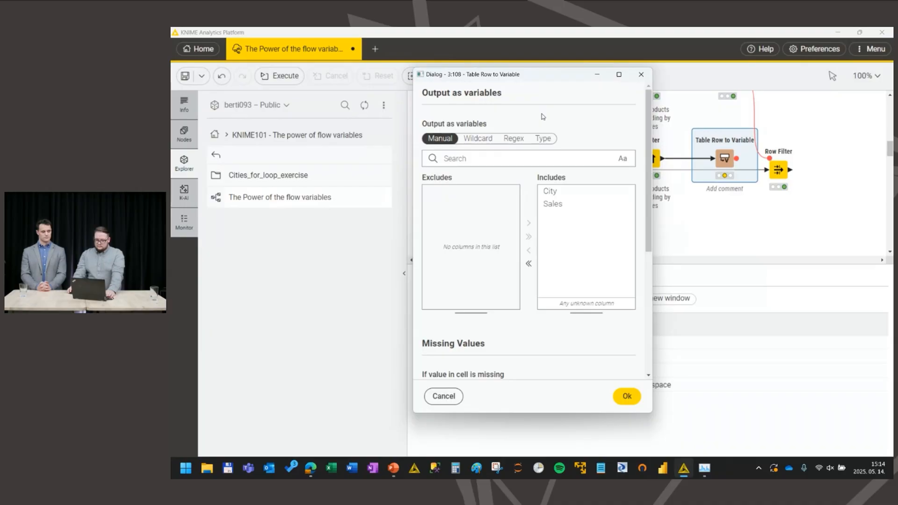
click(528, 250)
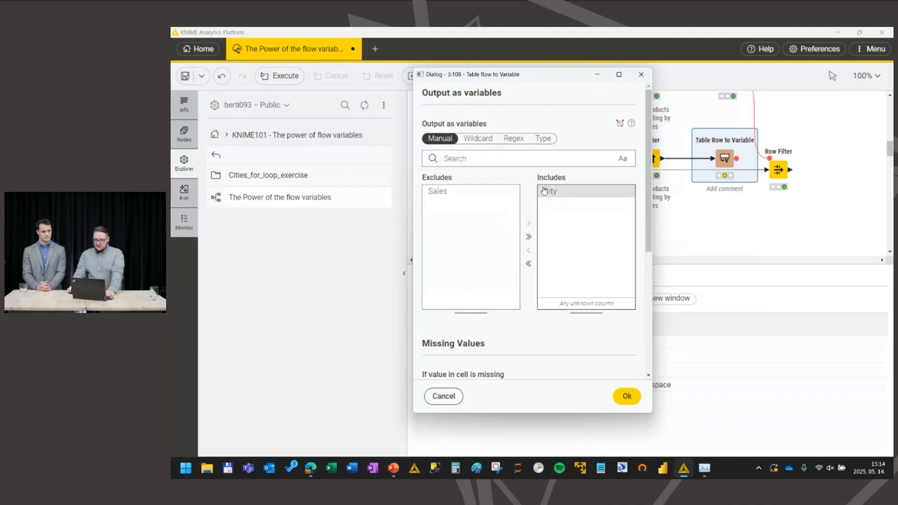
click(626, 396)
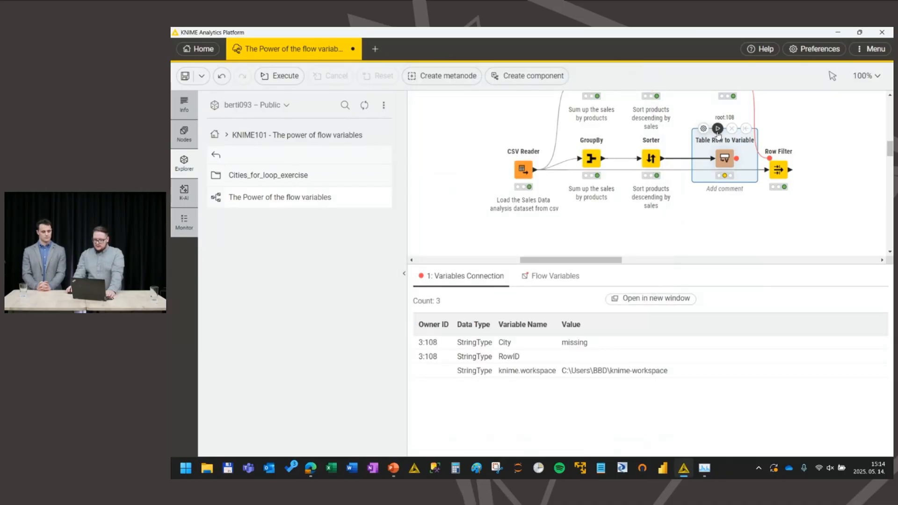
click(717, 132)
Step: Try to connect the city branch's variable output directly to the Row Filter's flow variable port
scroll(769, 139, up, 1)
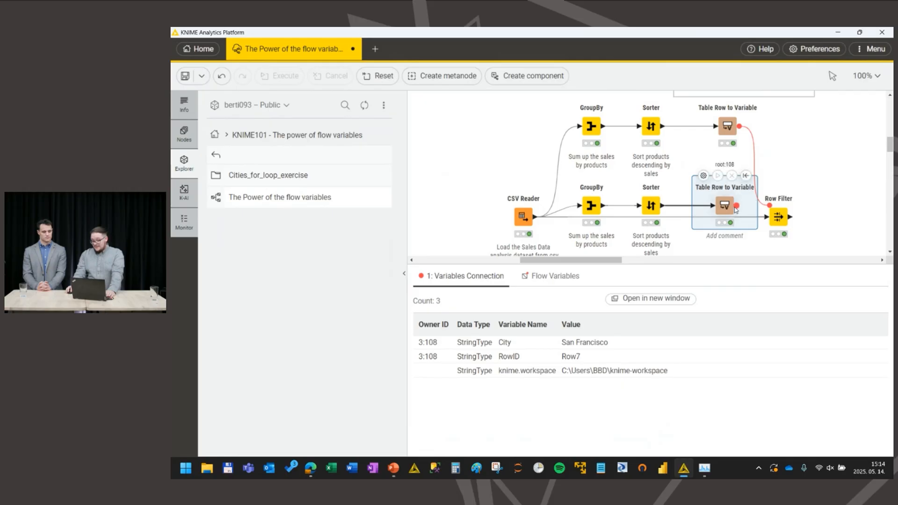
drag(736, 205, 773, 210)
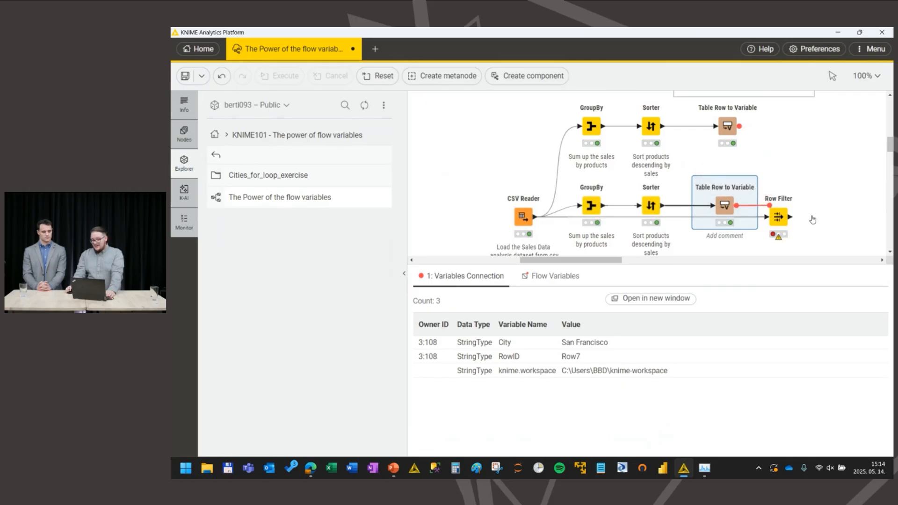
click(785, 224)
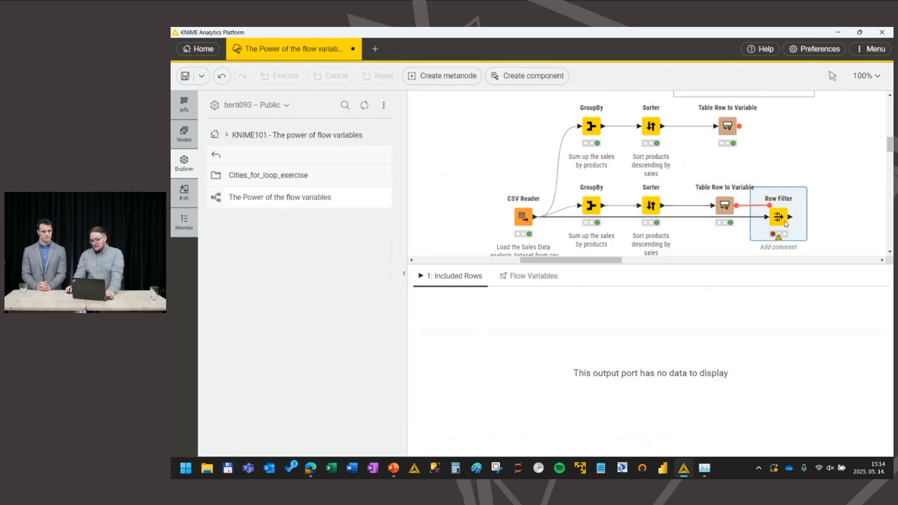
Step: Add a Merge Variables node after the product branch's Table Row to Variable and connect the city branch's variable output to it
drag(739, 126, 770, 150)
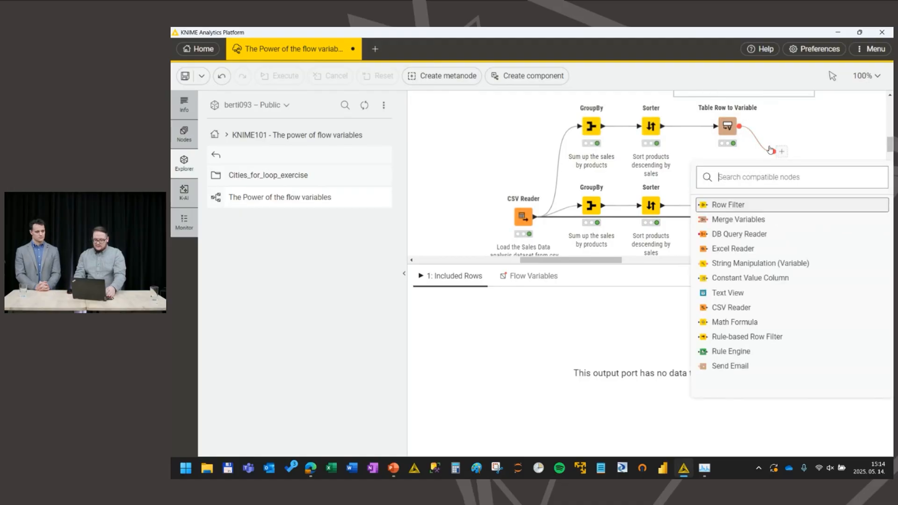
text(mer)
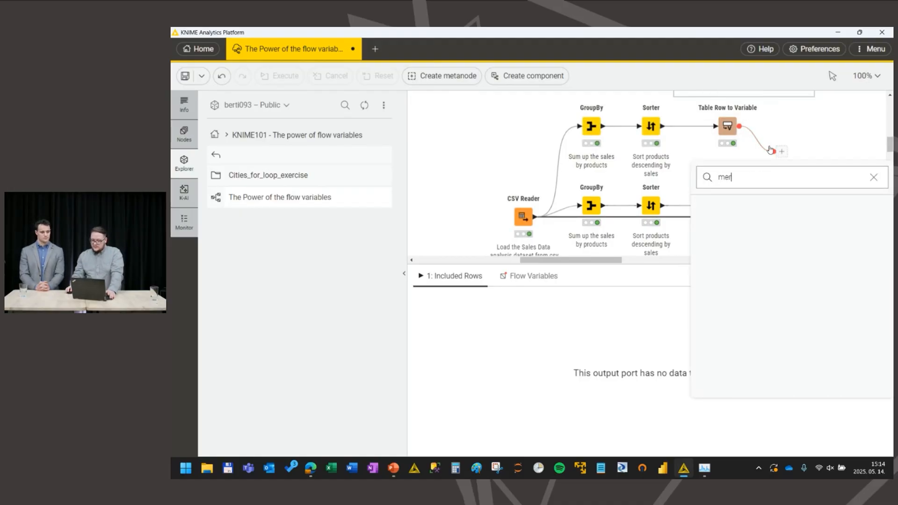
text(ge var)
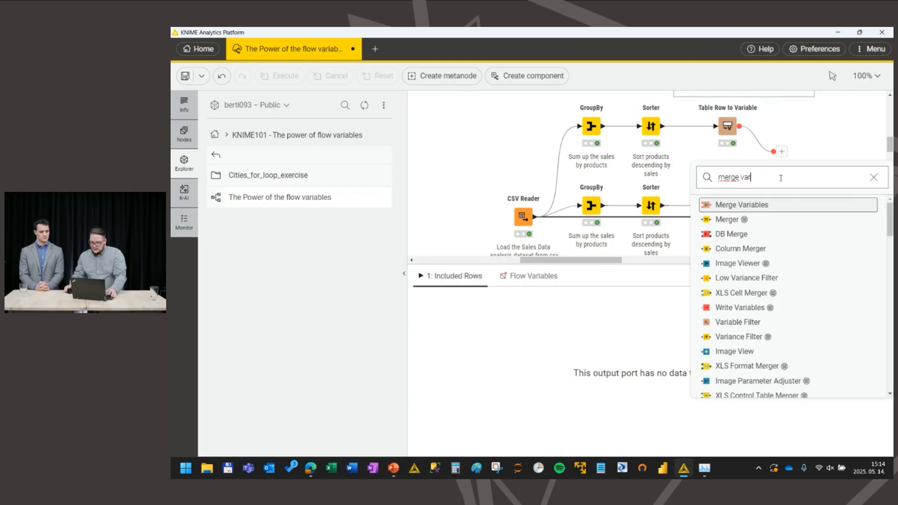
click(762, 204)
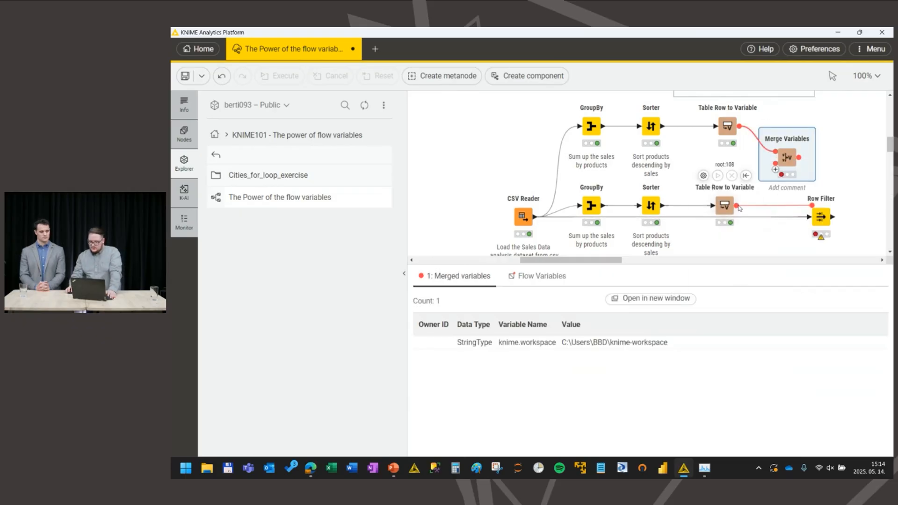
drag(736, 205, 783, 157)
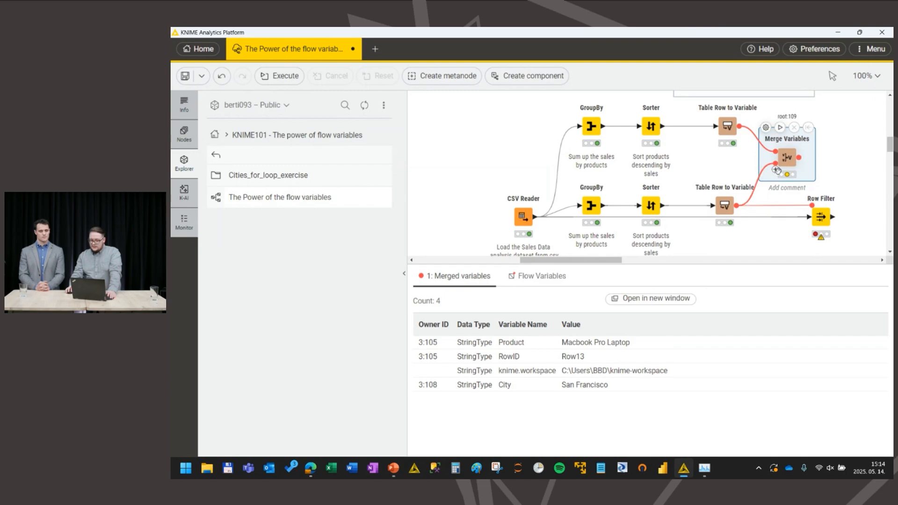
Step: Execute Merge Variables, check the merged City variable, and connect its output to the Row Filter's flow variable port
click(779, 129)
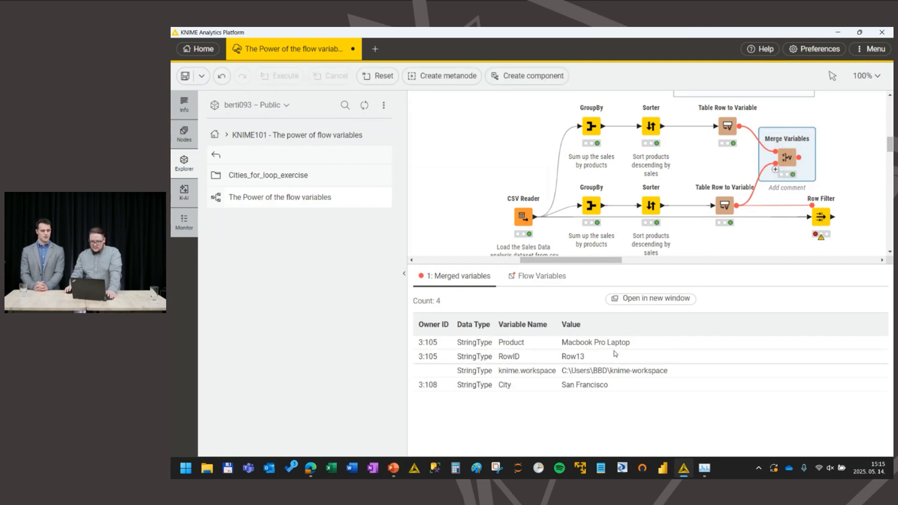
drag(501, 384, 593, 395)
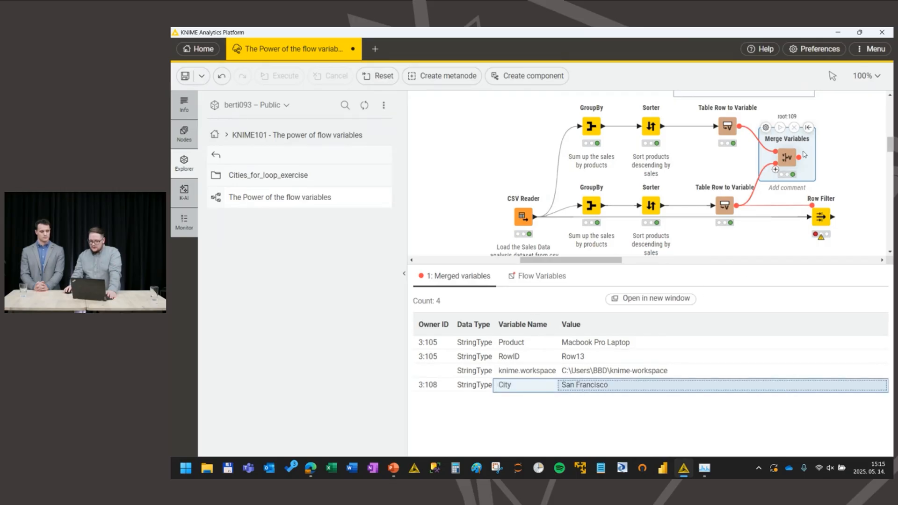
drag(798, 157, 821, 212)
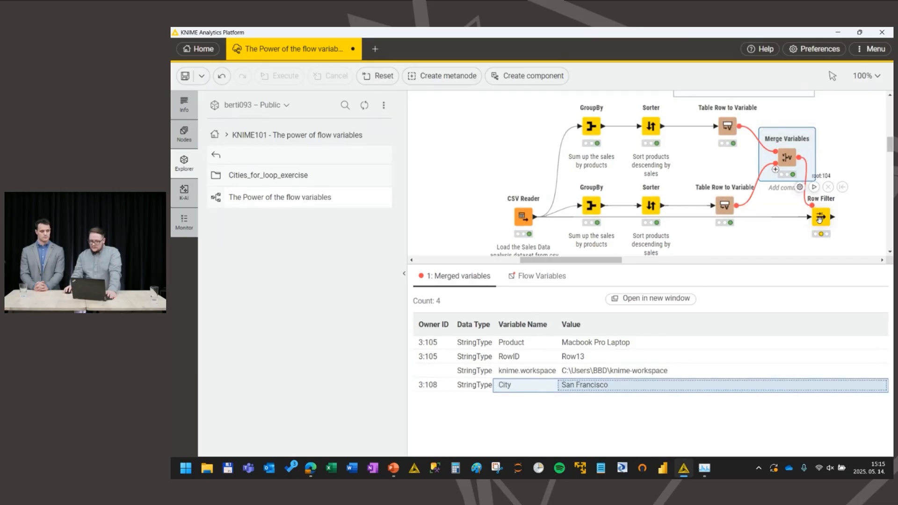
Step: Add a second Row Filter criterion on the City column and overwrite its value with the City flow variable
double_click(821, 216)
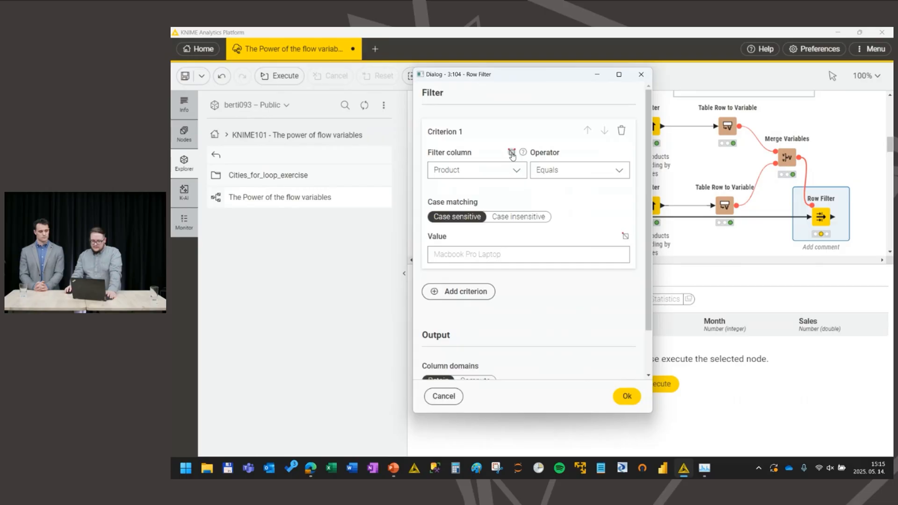
click(459, 291)
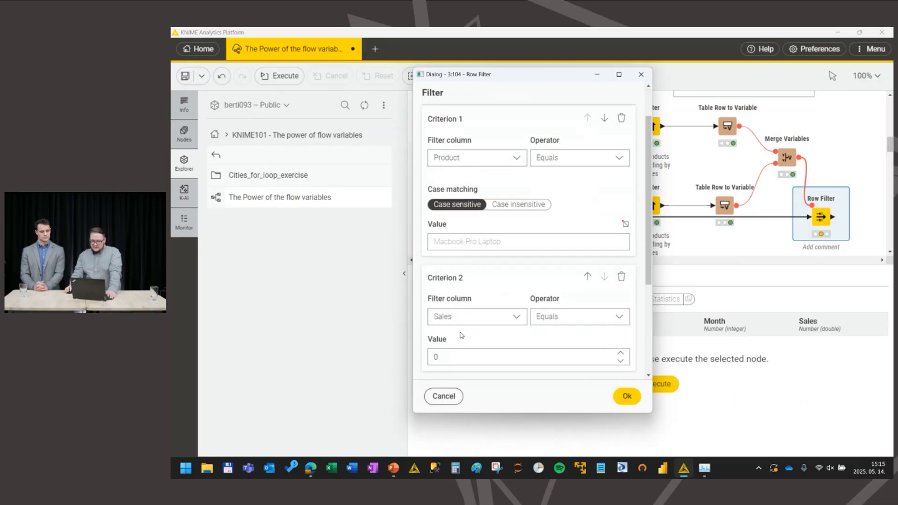
click(462, 316)
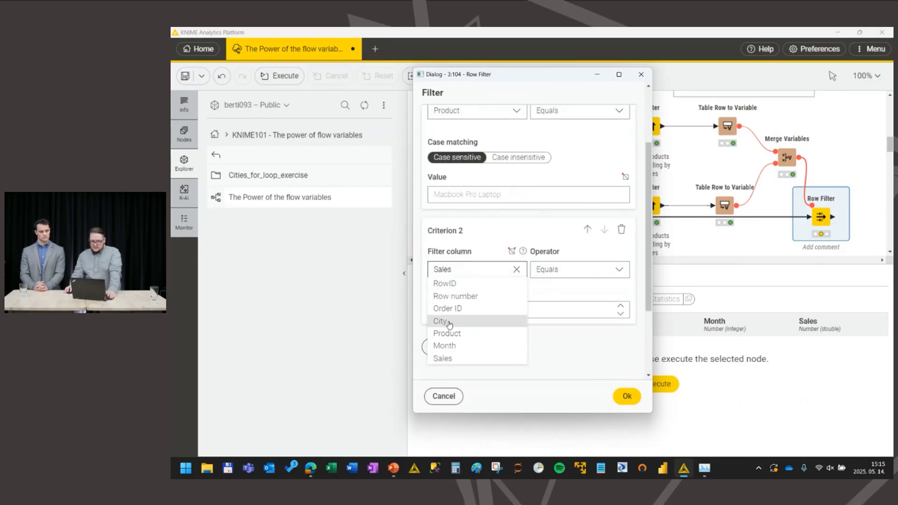
click(440, 316)
scroll(618, 281, down, 1)
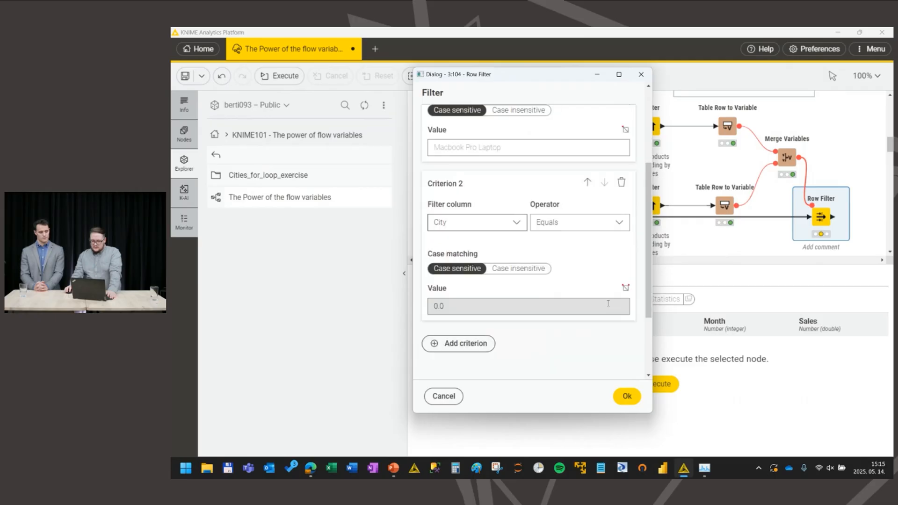
click(625, 288)
click(620, 226)
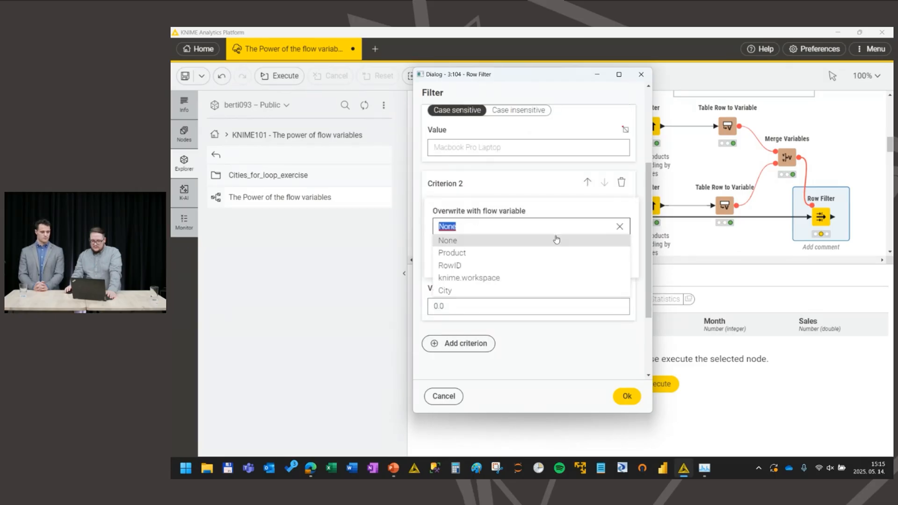
click(478, 291)
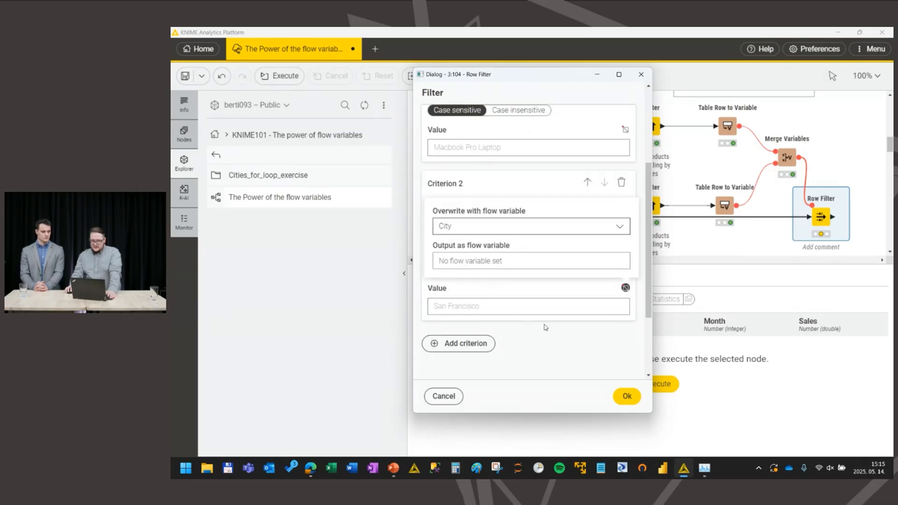
click(626, 396)
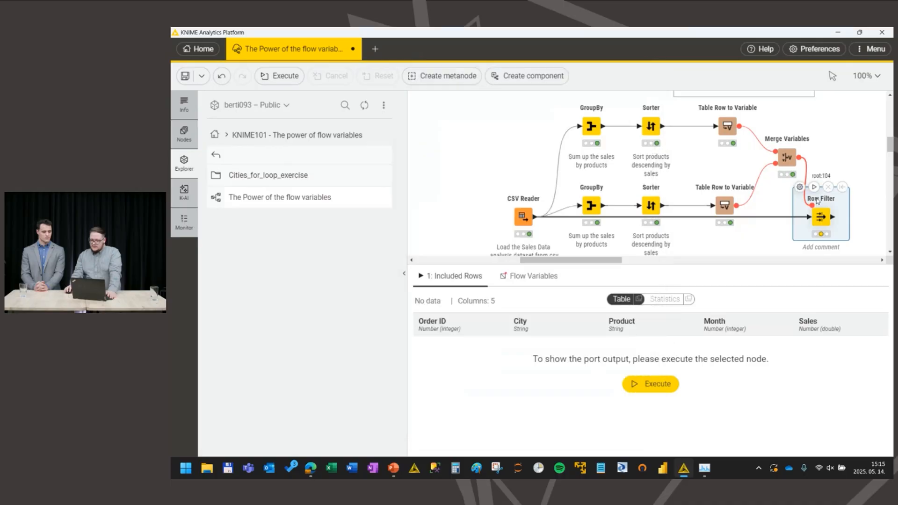
Step: Execute the Row Filter and inspect the flow variables it passes on
key(F7)
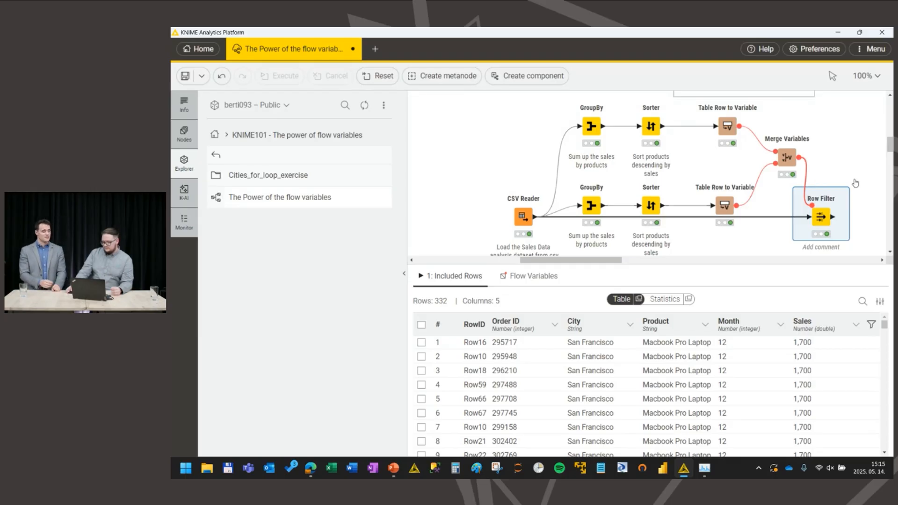
click(523, 278)
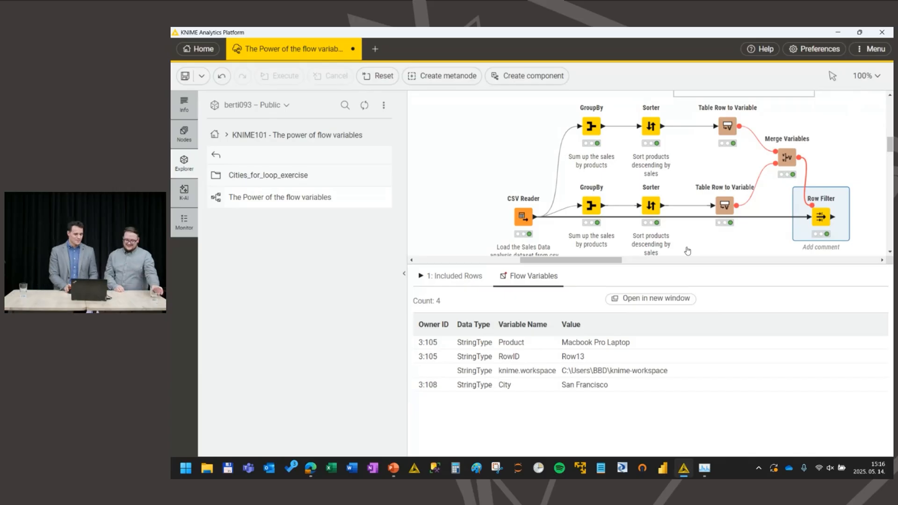
Step: Examine the Control switches with flow variables section, from the Configuration node to the product and city branches
click(571, 265)
click(573, 292)
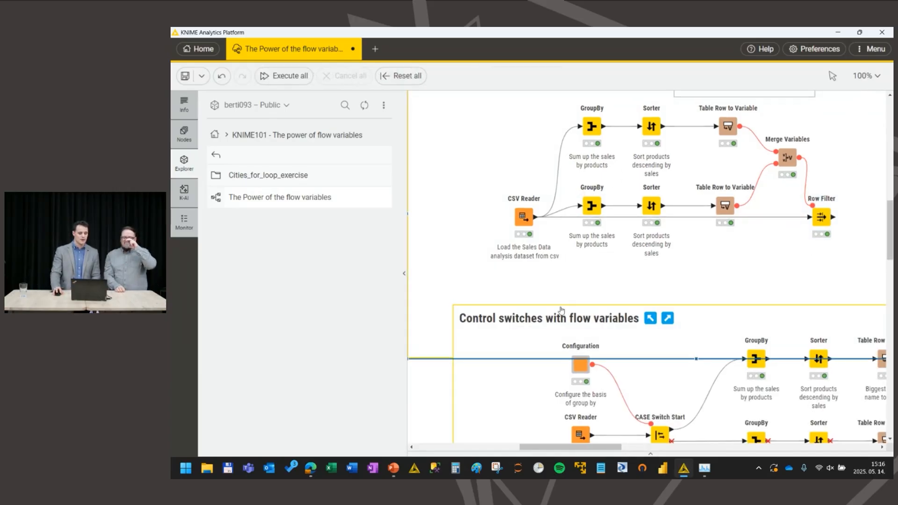
click(502, 360)
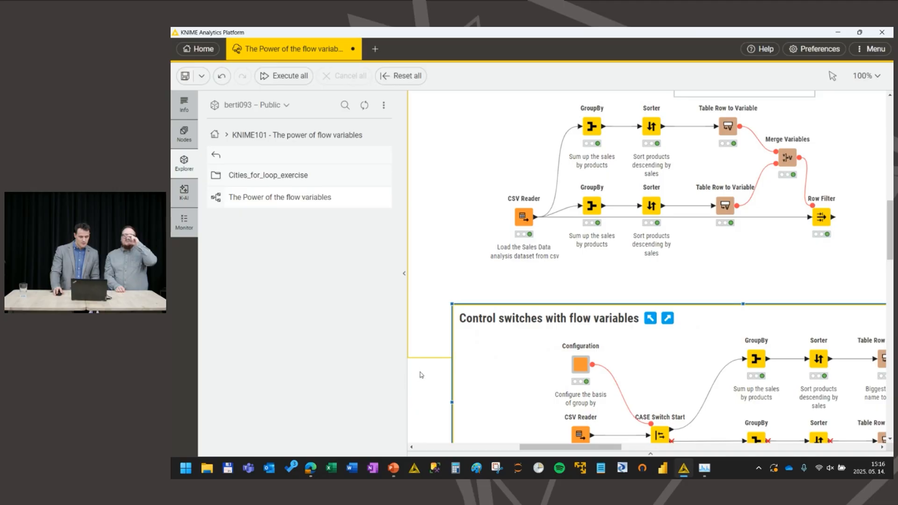
click(648, 453)
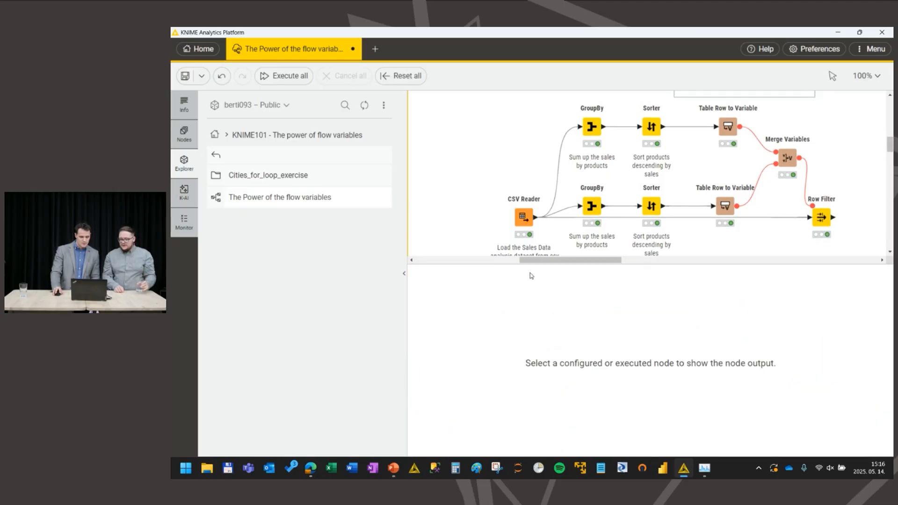
drag(531, 263, 523, 340)
scroll(503, 281, down, 2)
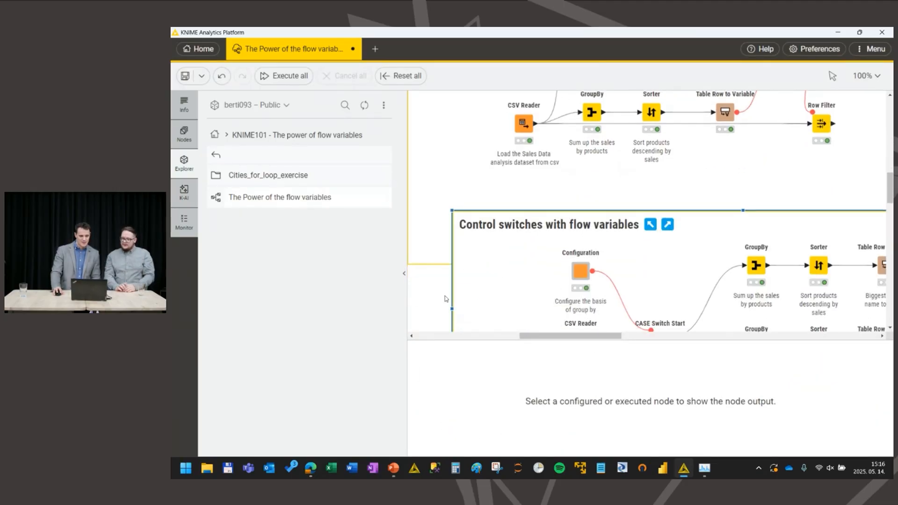
scroll(447, 284, down, 2)
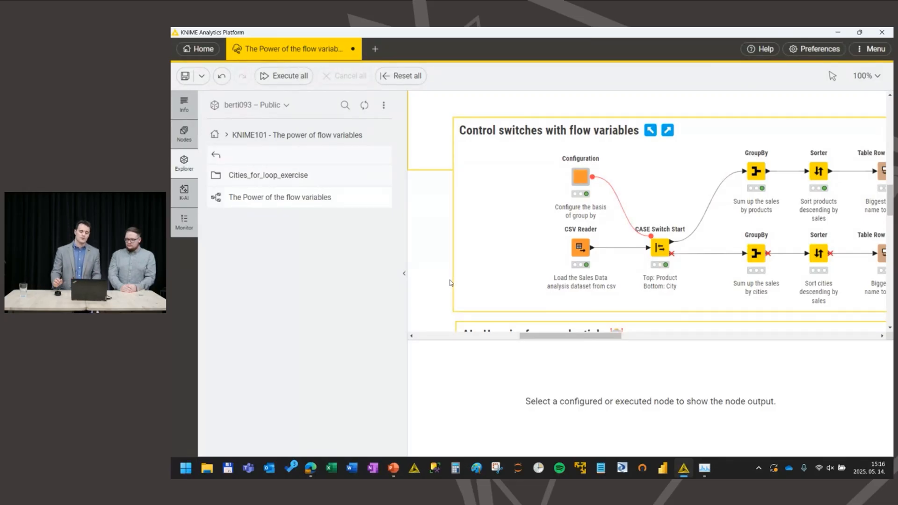
scroll(449, 282, right, 5)
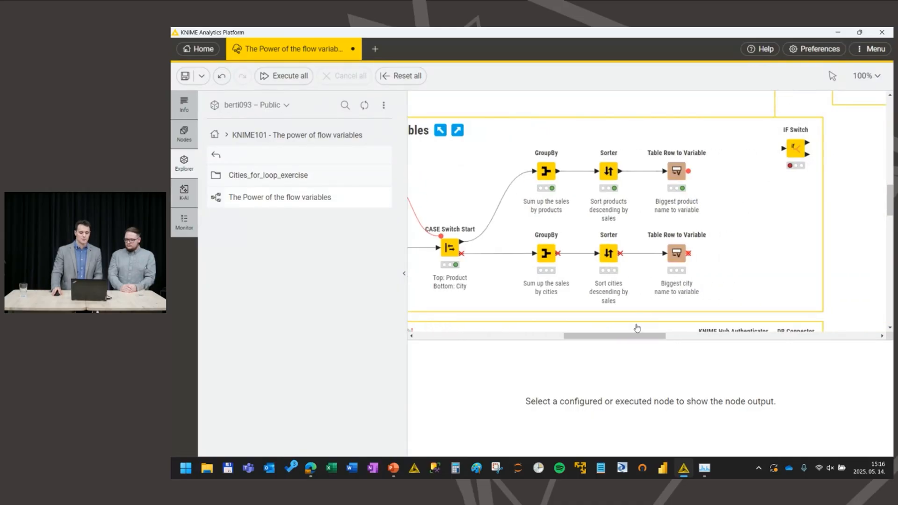
drag(629, 337, 602, 340)
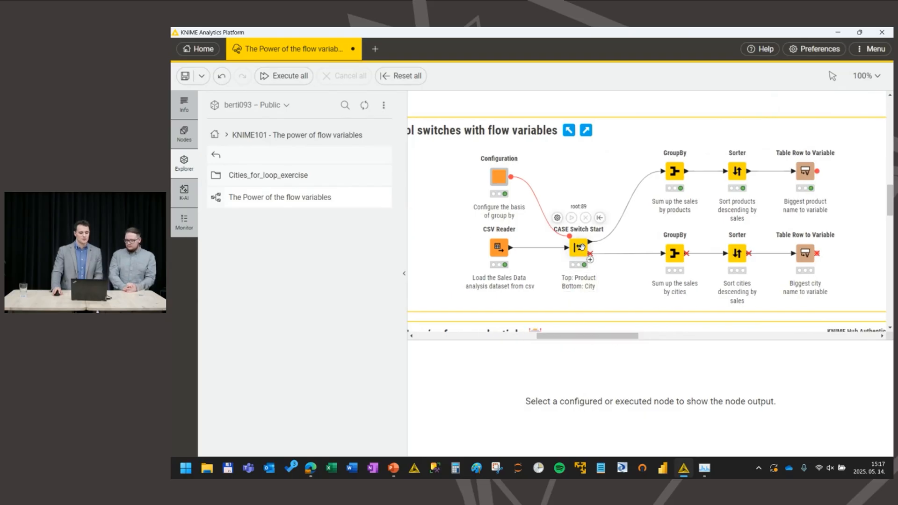
Step: Set the active port of CASE Switch Start to 1 and apply the setting
mouse_move(590, 246)
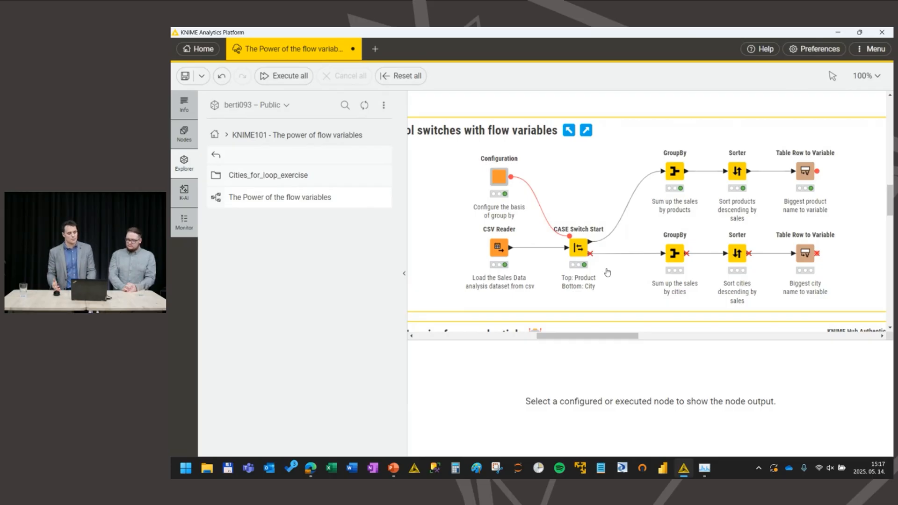
double_click(579, 248)
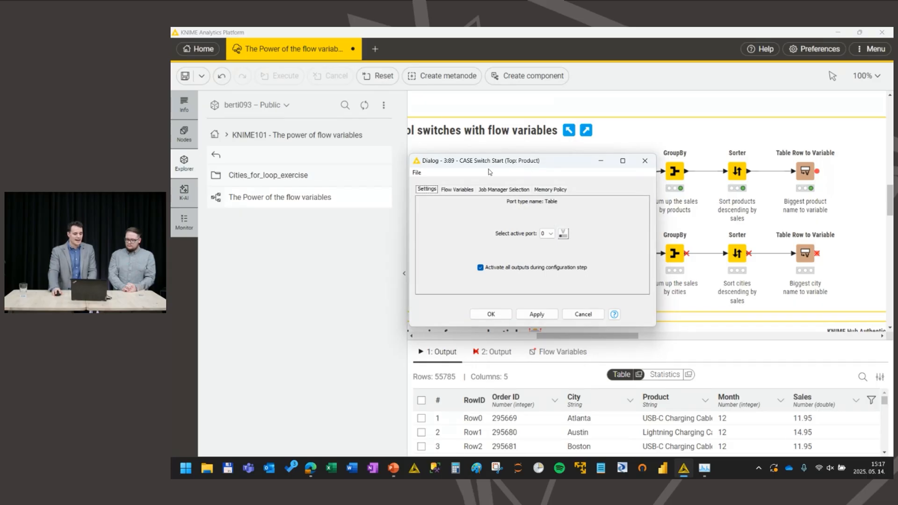
drag(477, 165, 333, 169)
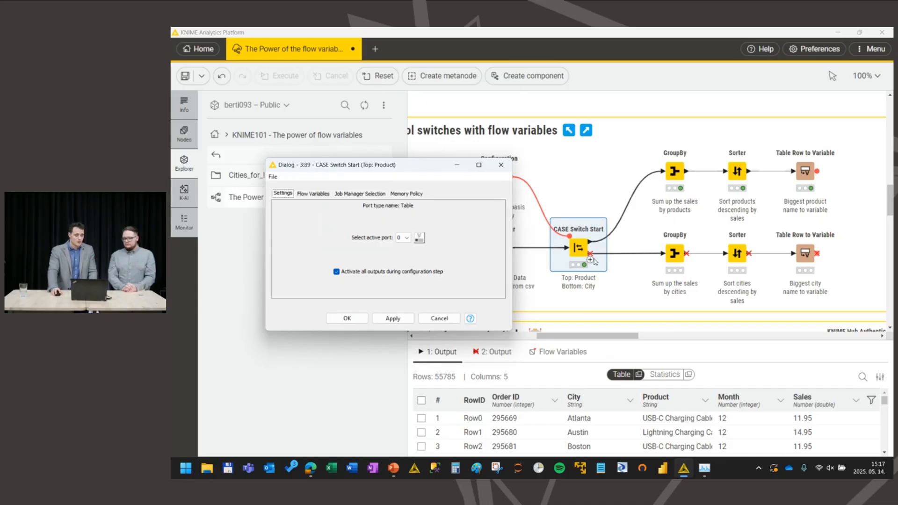
click(406, 238)
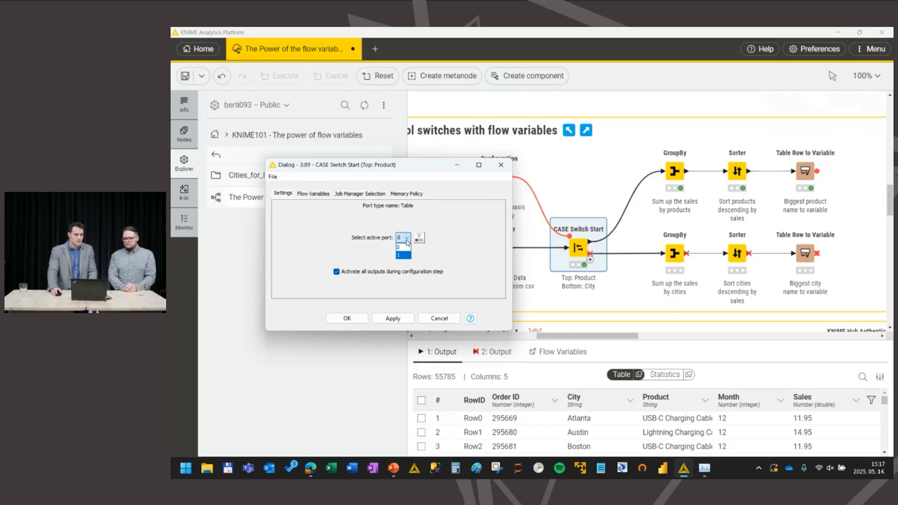
click(404, 255)
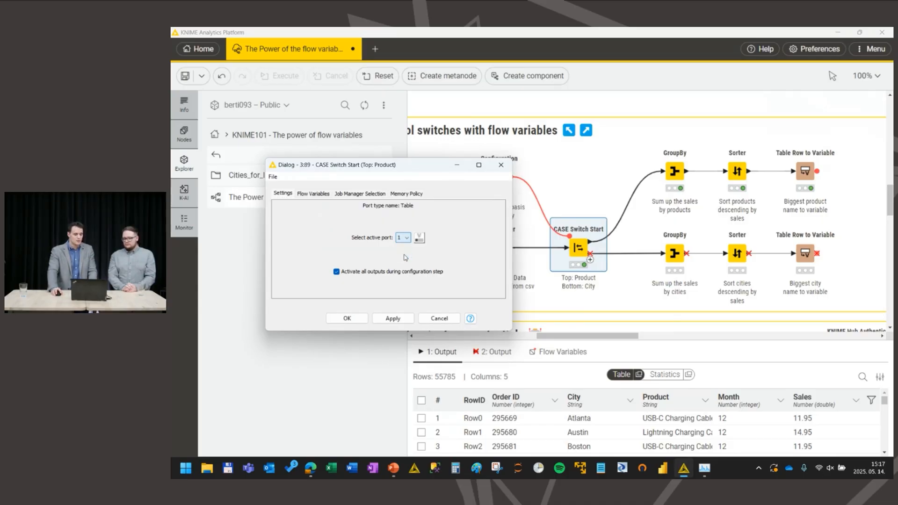
click(347, 318)
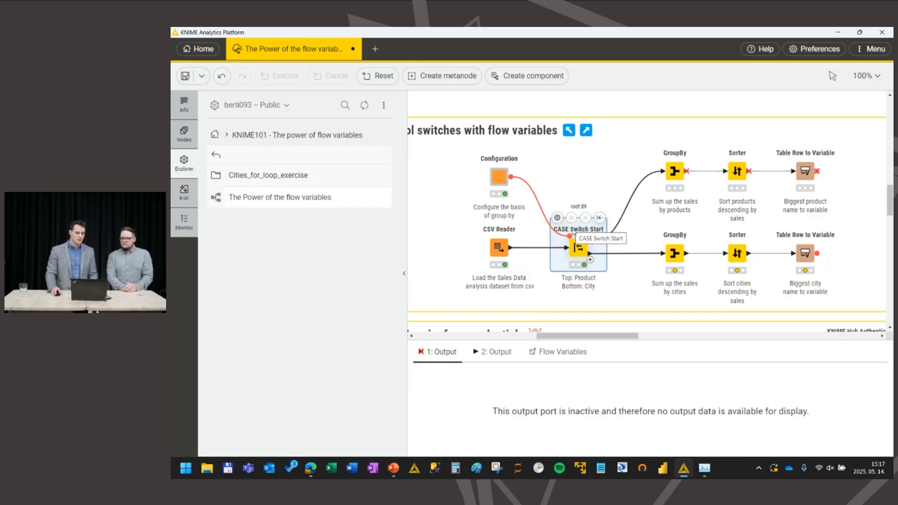
Step: Reopen the CASE Switch Start settings and review the available active port choices
click(557, 218)
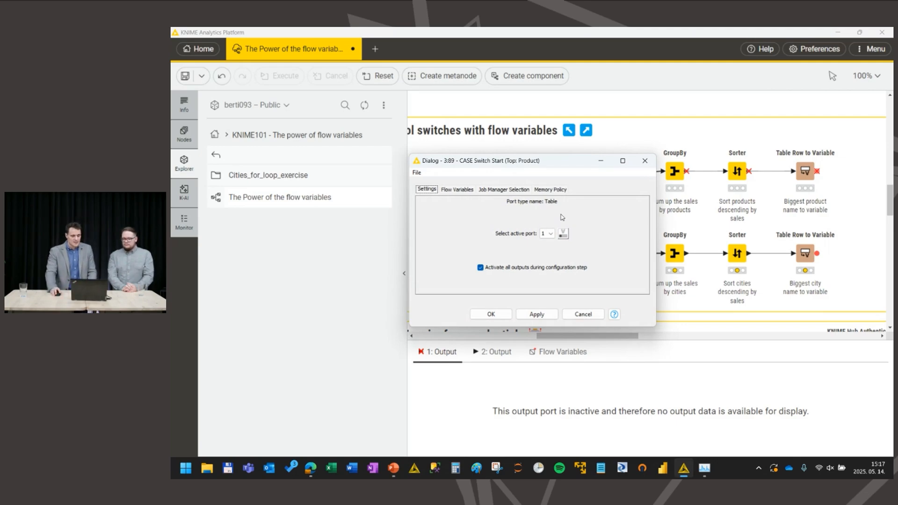
click(550, 234)
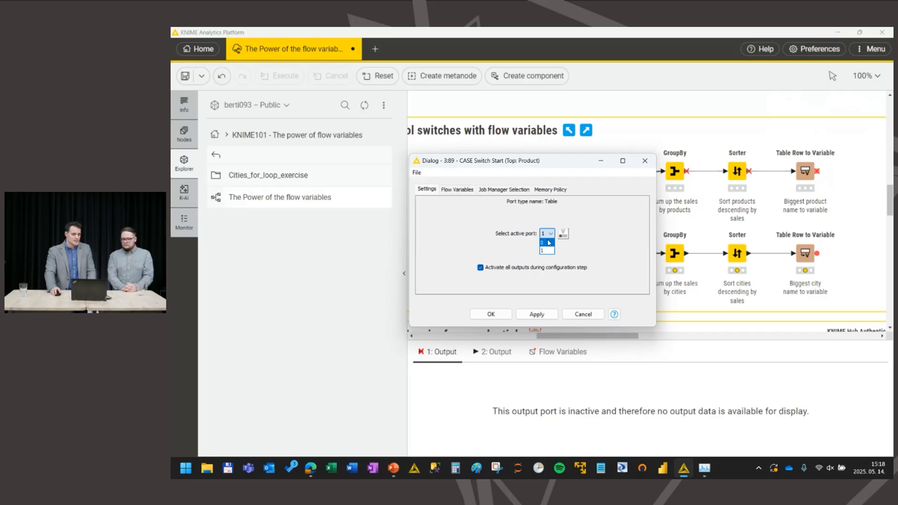
click(549, 234)
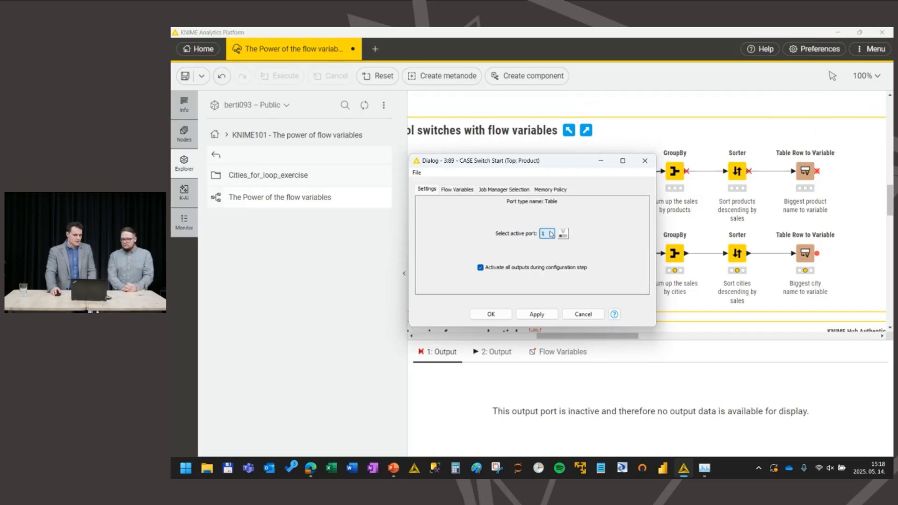
click(656, 167)
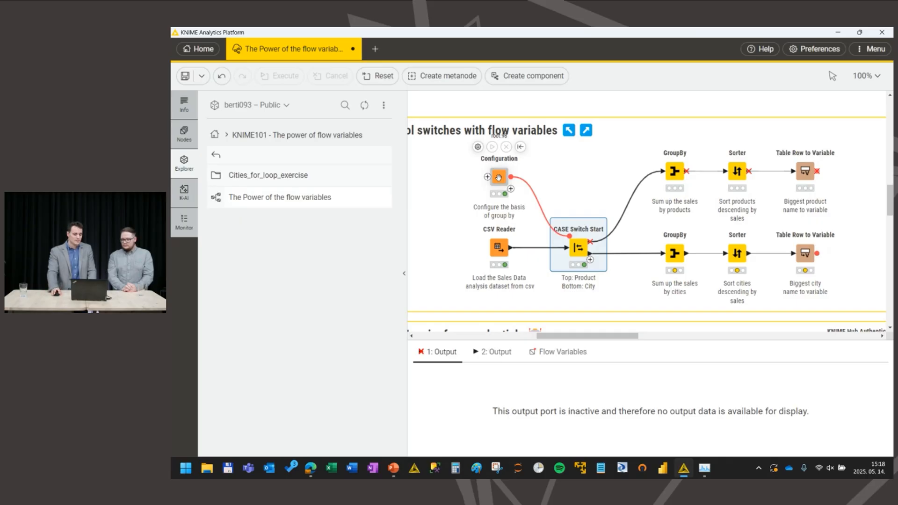
Step: Set the Configuration node's aggregation basis to Product and execute the node
double_click(499, 178)
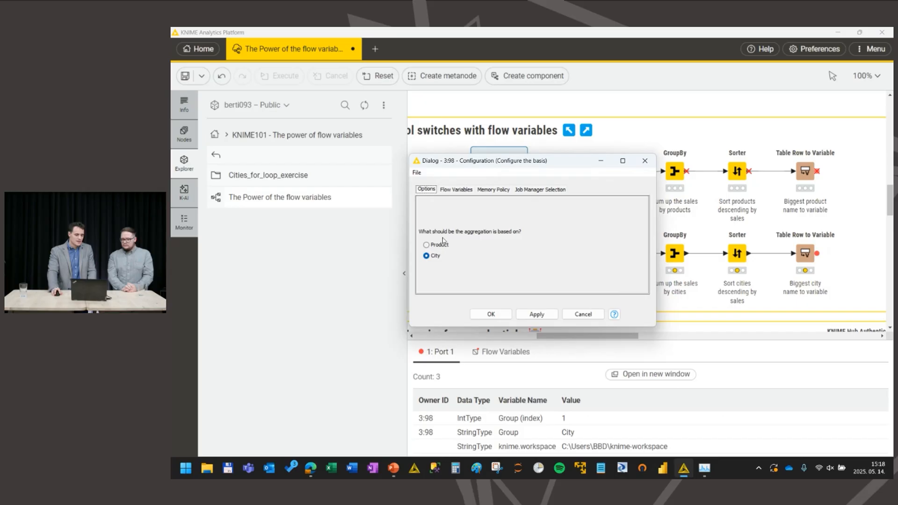
click(431, 245)
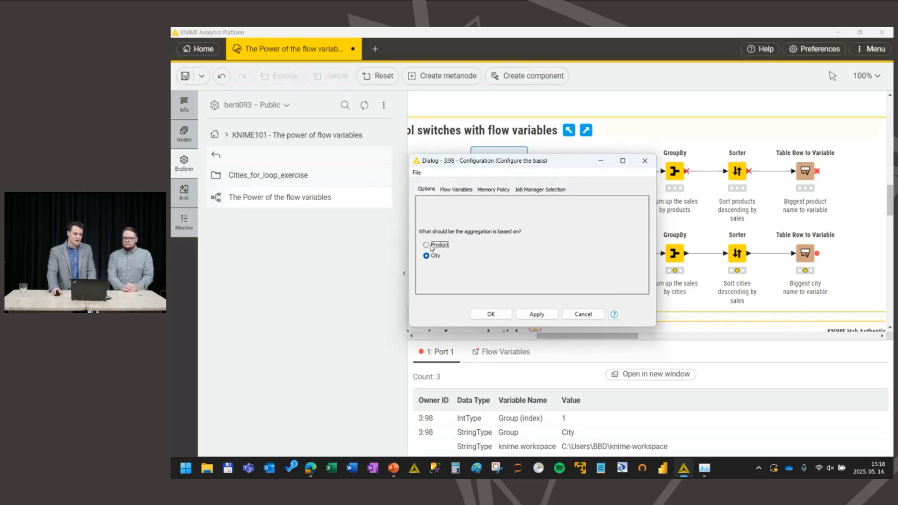
click(430, 256)
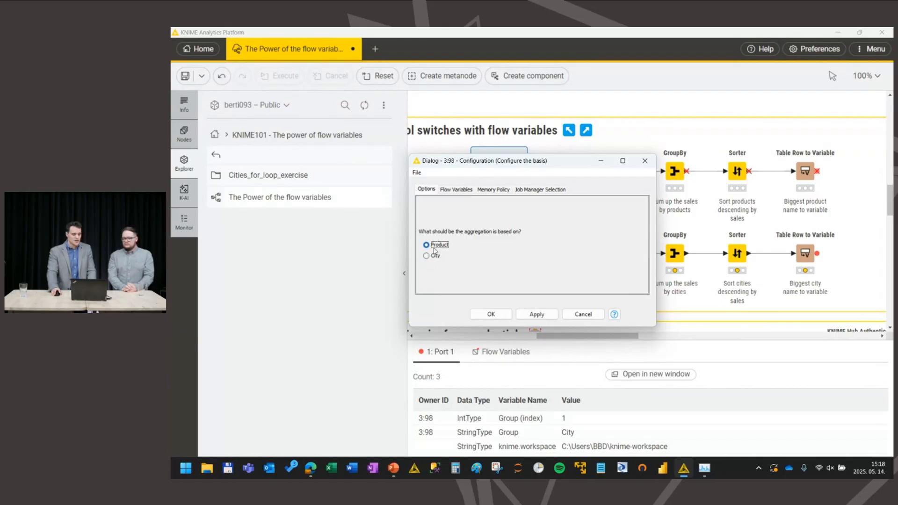
click(491, 313)
mouse_move(496, 152)
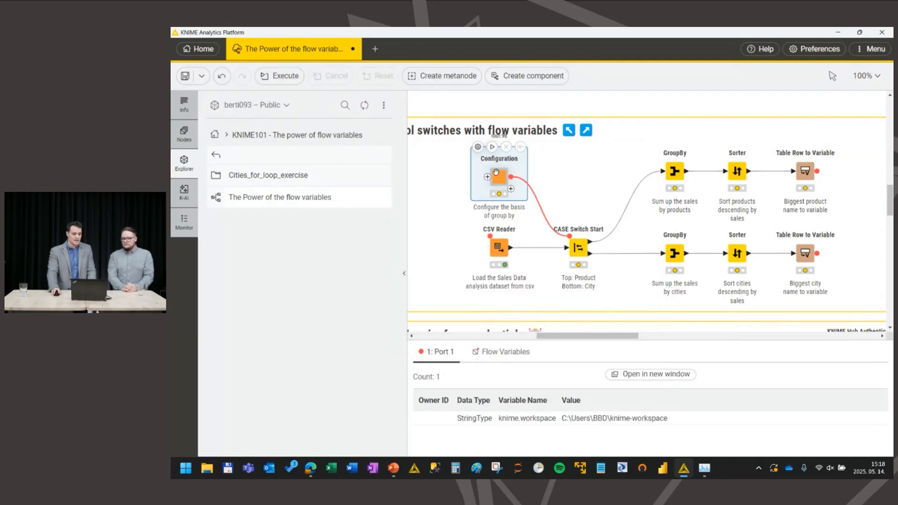
click(493, 147)
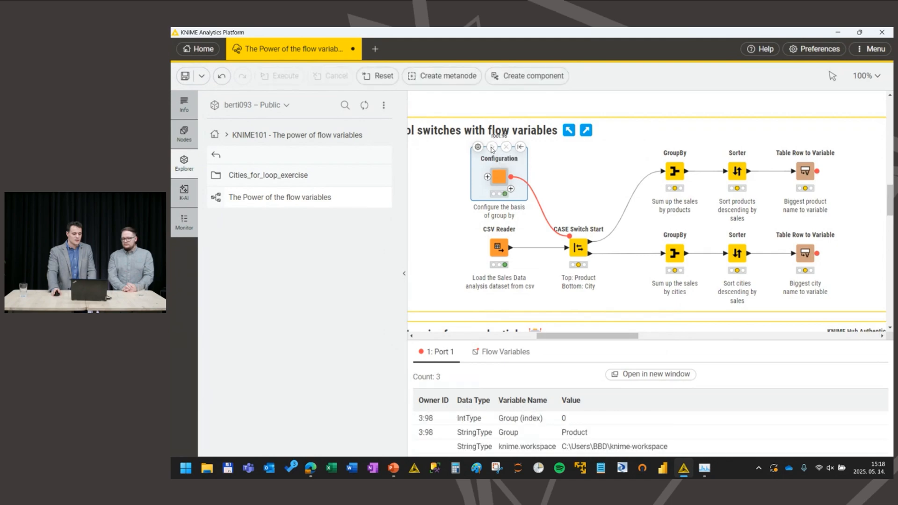
Step: Inspect the values of the Group (index) and Group variables output by the Configuration node
drag(523, 417, 589, 431)
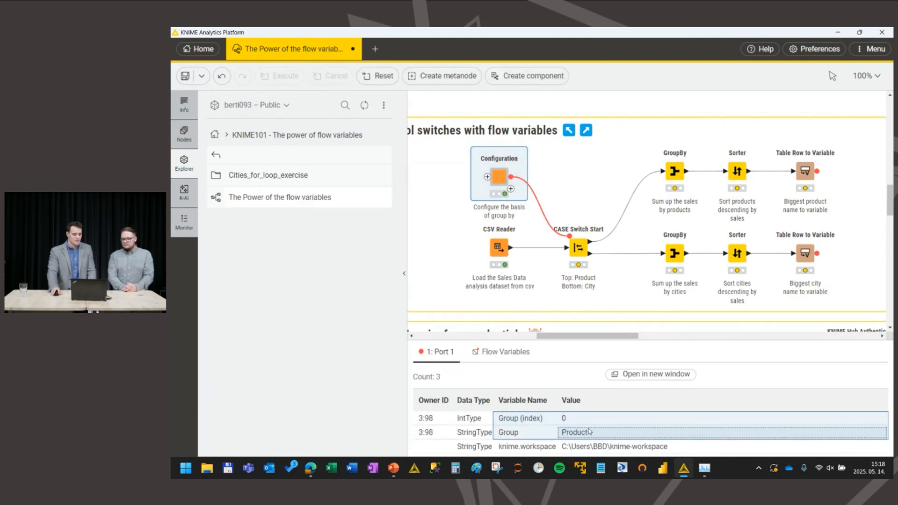
click(551, 433)
click(580, 432)
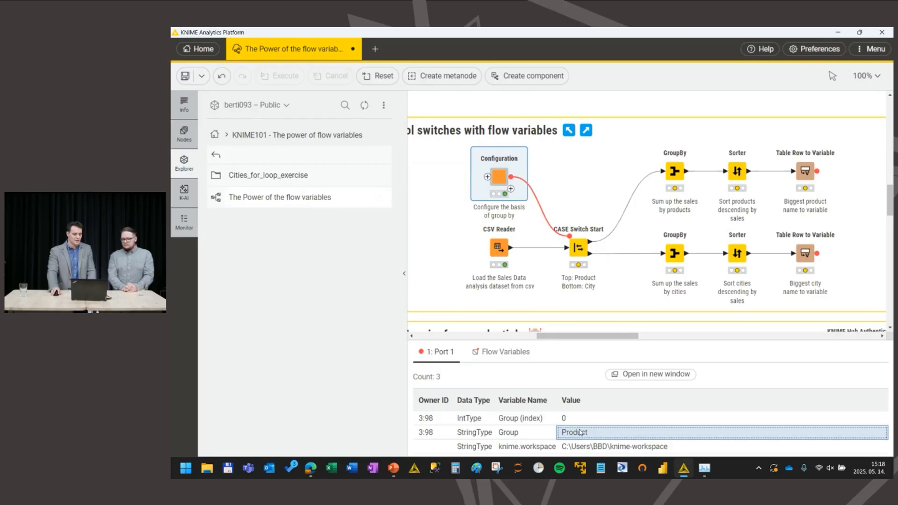
click(581, 422)
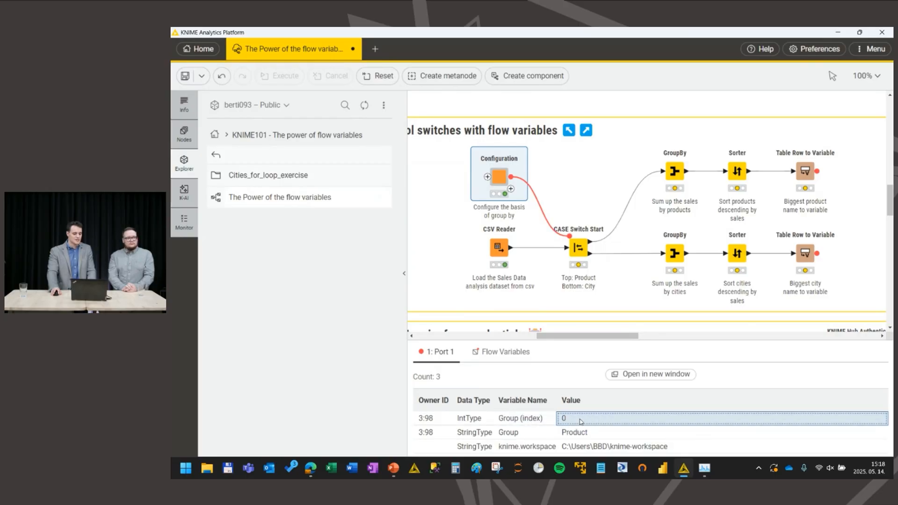
Step: Set the Configuration node's aggregation basis to City, execute it and check its Group variables
double_click(498, 180)
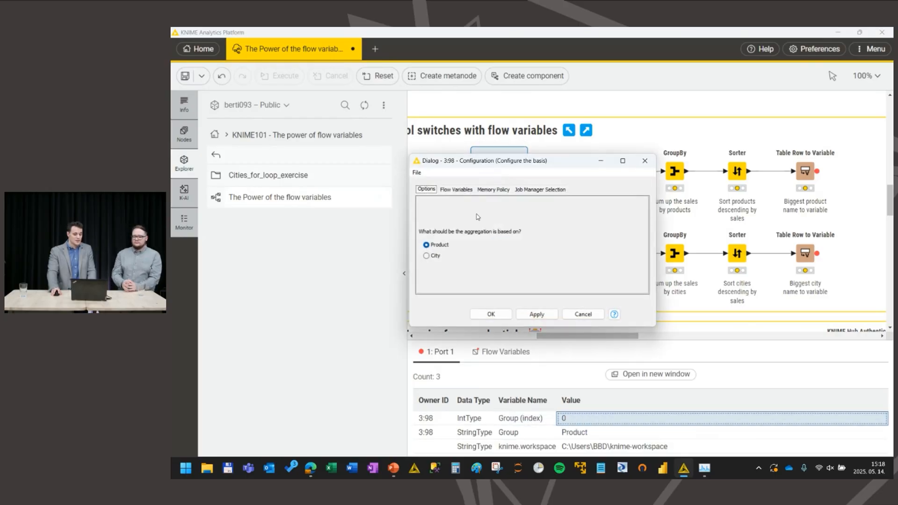
click(425, 256)
click(491, 313)
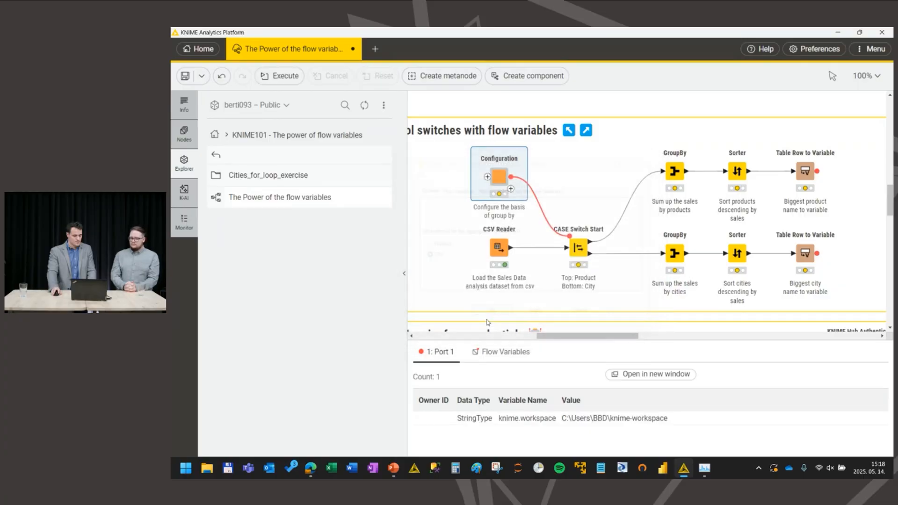
click(492, 146)
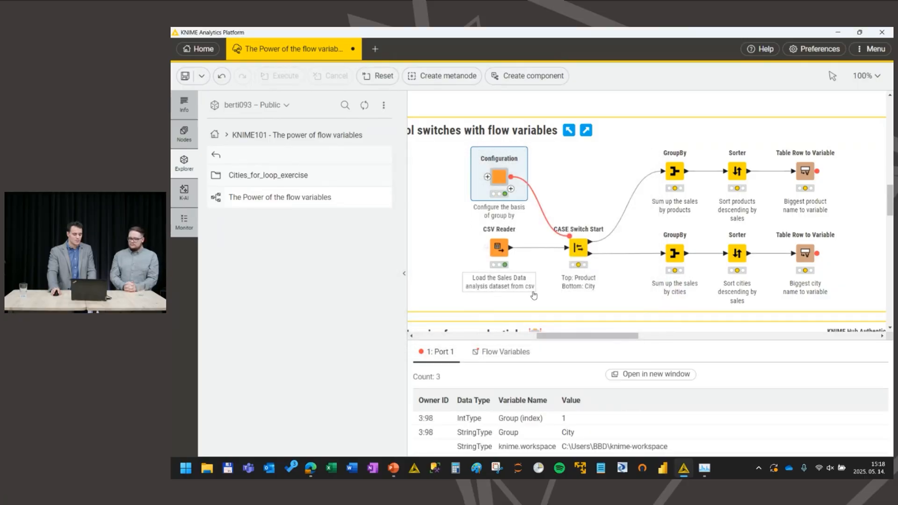
drag(514, 433, 564, 420)
click(550, 426)
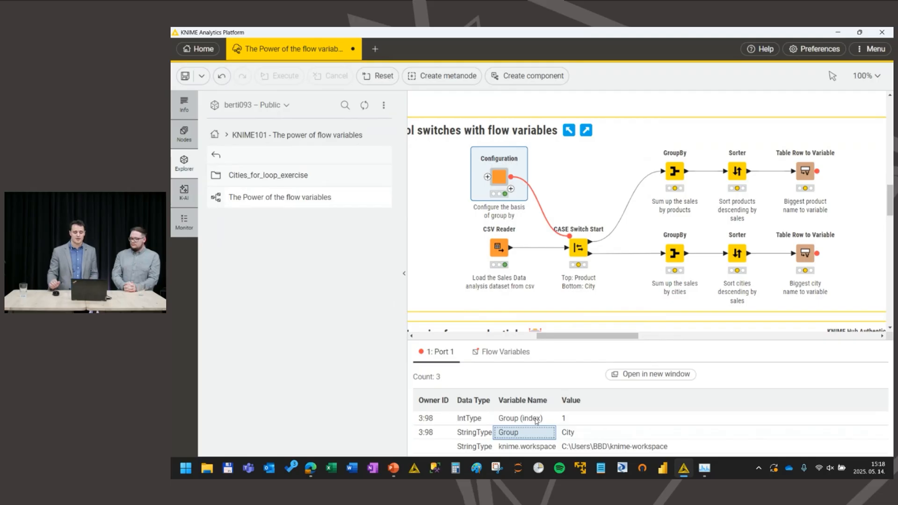
Step: Control the CASE Switch Start node's active port with the Group (index) flow variable and execute the node
double_click(576, 247)
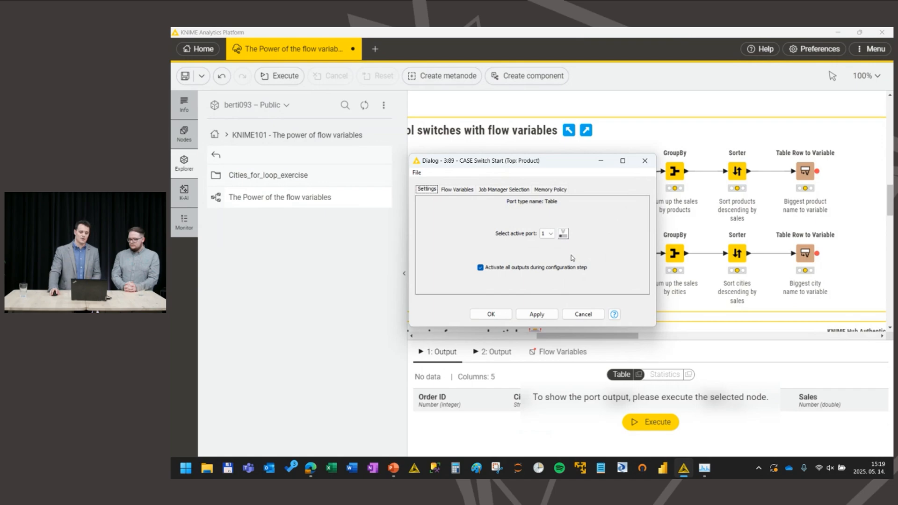
click(562, 233)
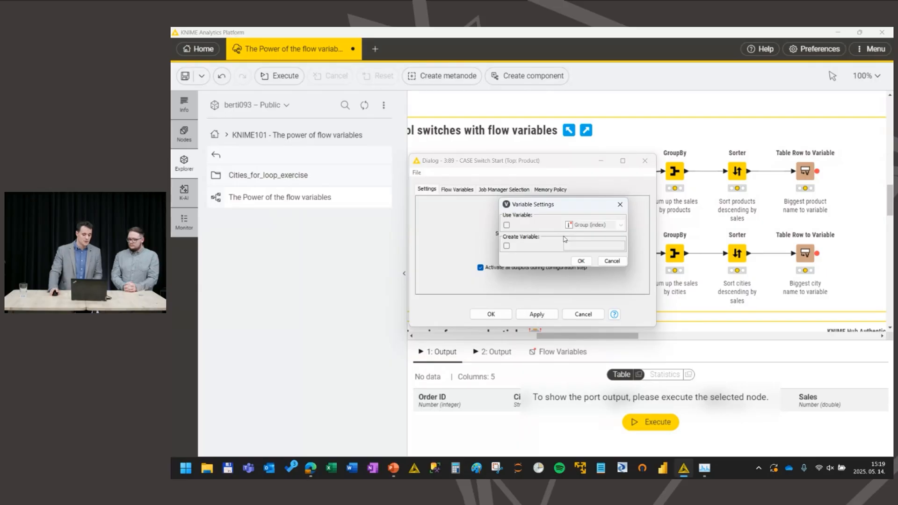
click(507, 225)
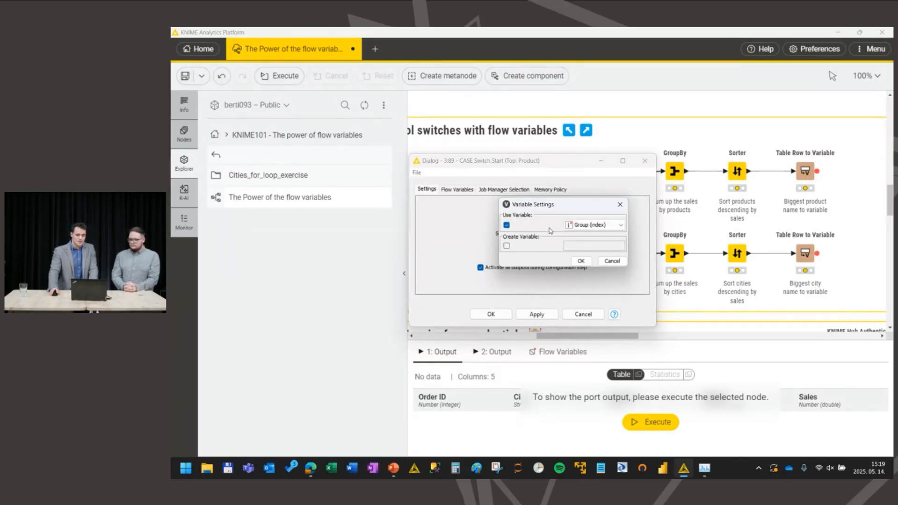
click(584, 226)
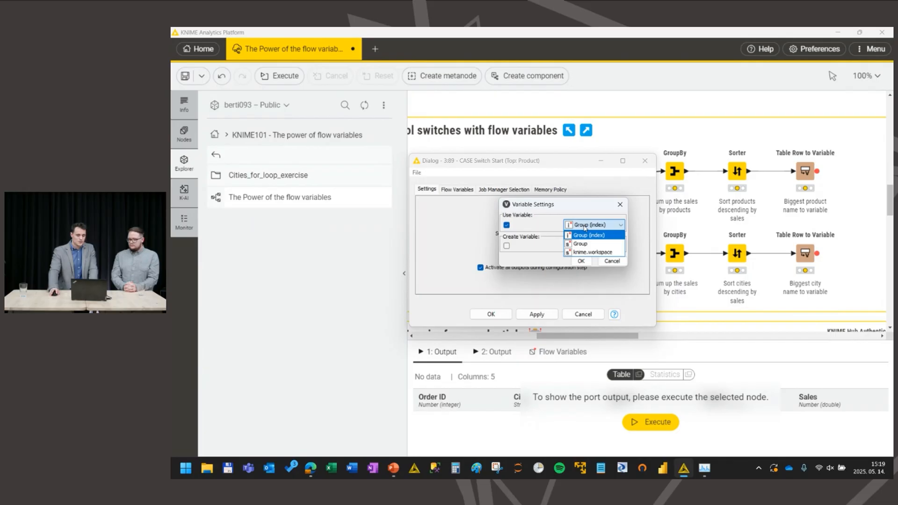
click(587, 235)
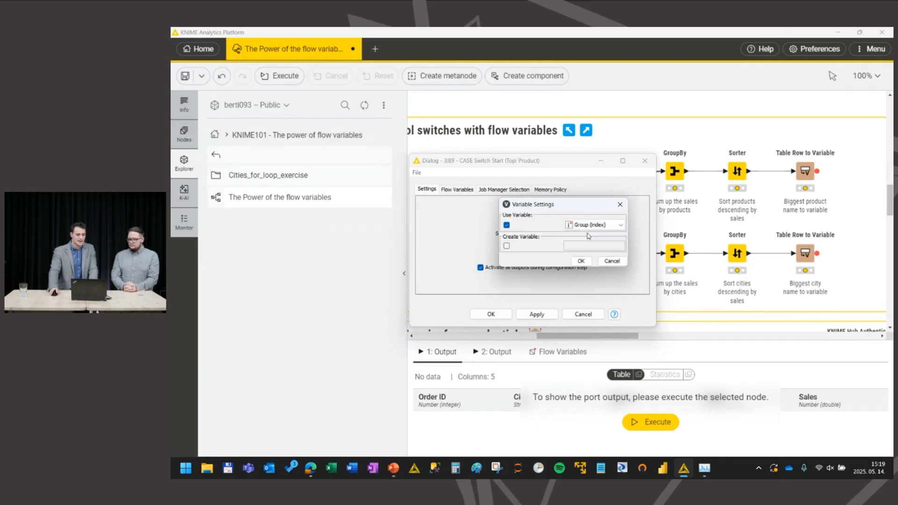
click(582, 261)
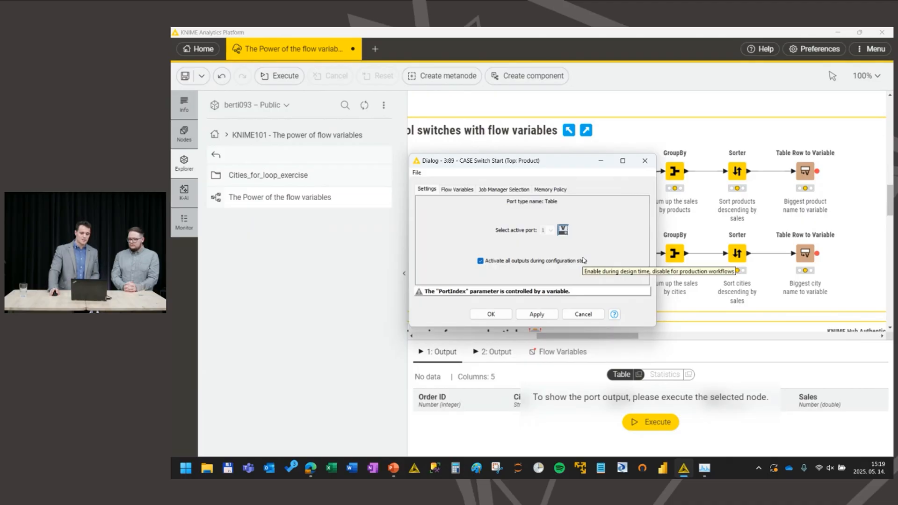
click(500, 315)
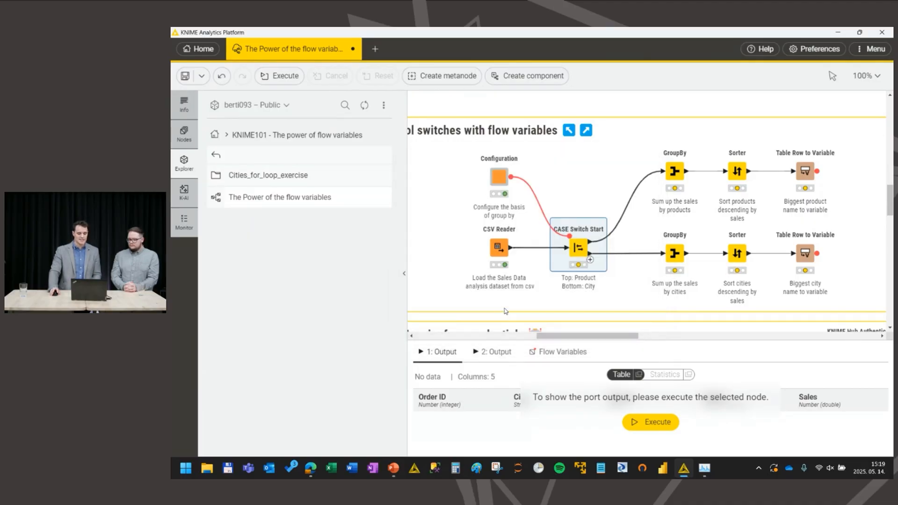
click(571, 218)
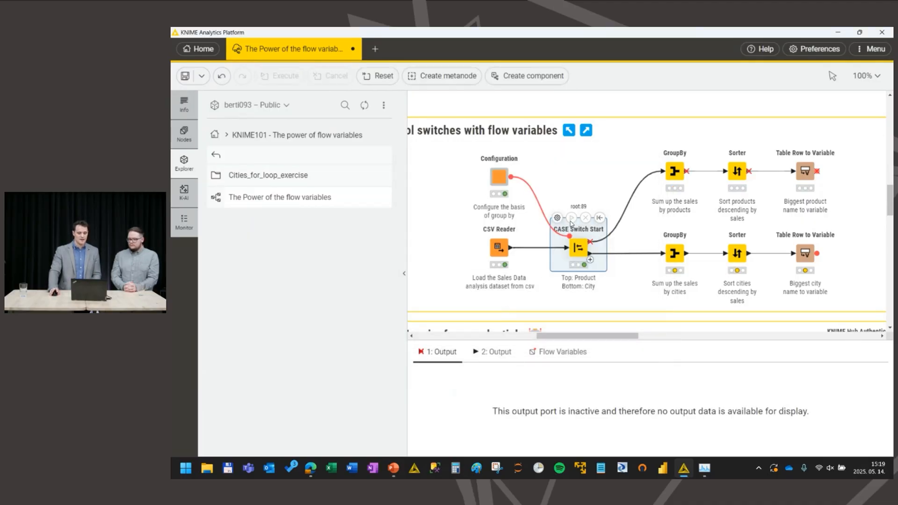
Step: Check which aggregation basis is selected in the Configuration node
double_click(499, 175)
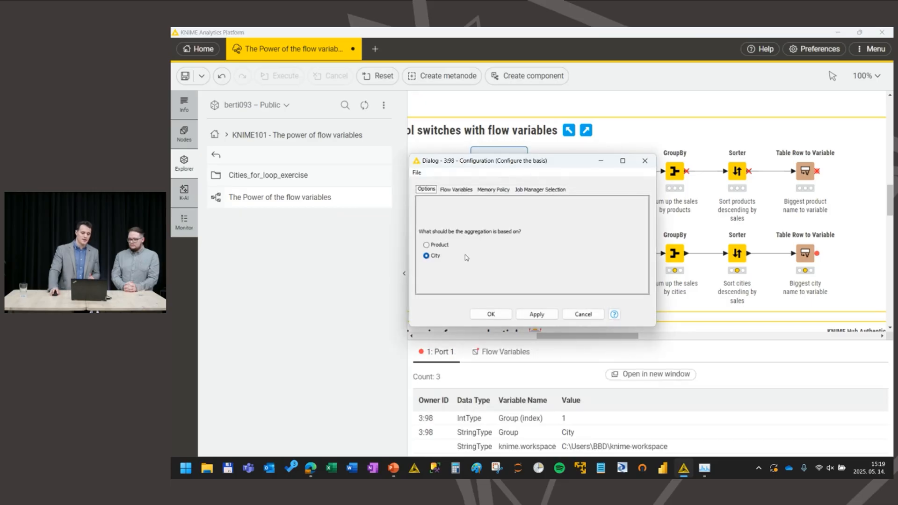
click(650, 166)
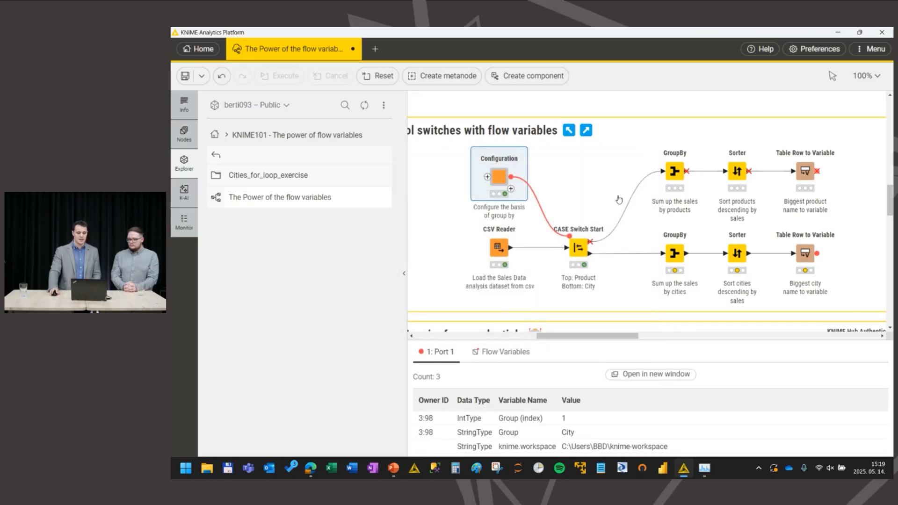
mouse_move(588, 255)
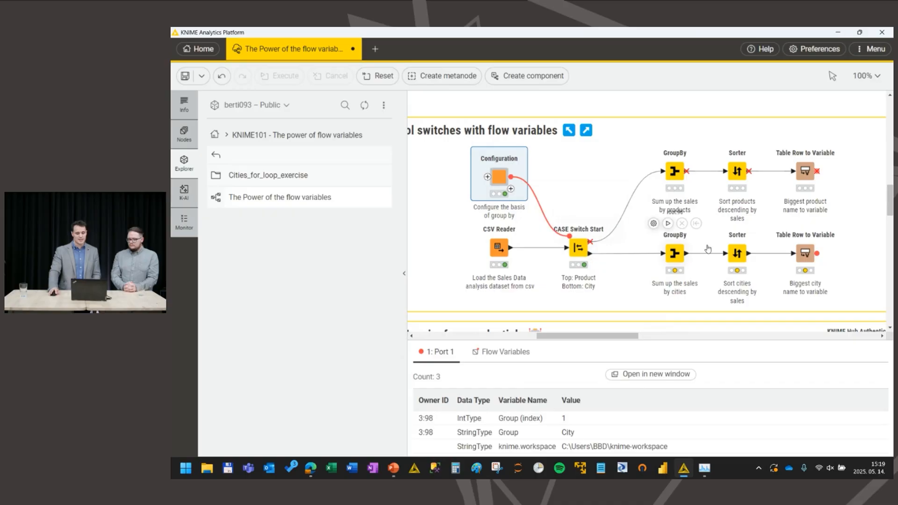
Step: Execute the city branch through its Table Row to Variable node and inspect the resulting City variable
click(804, 252)
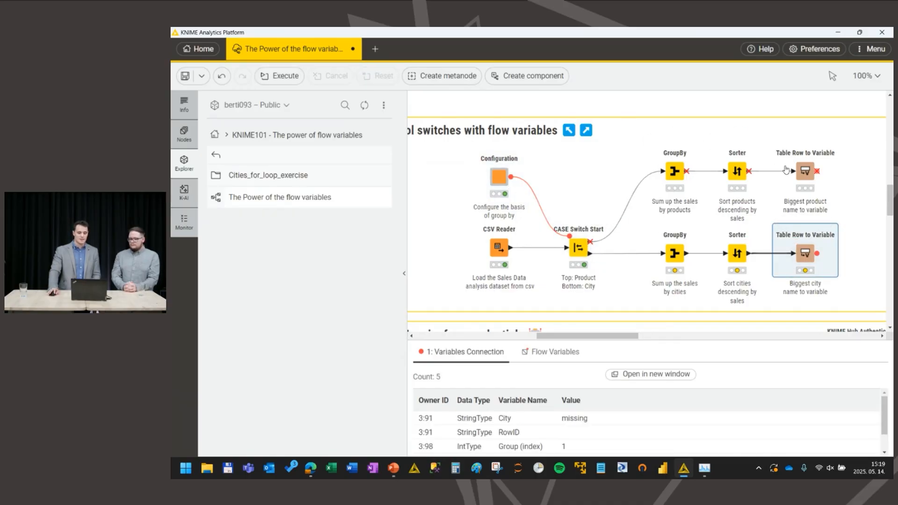
click(674, 251)
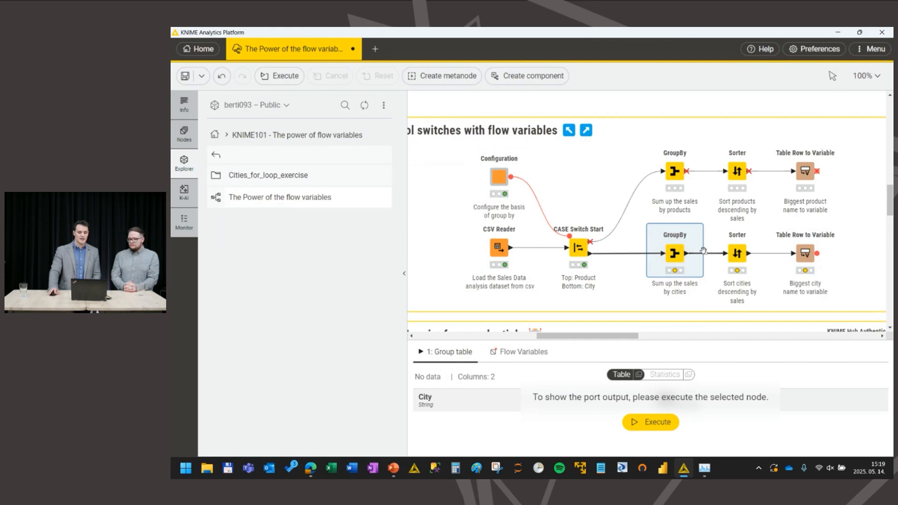
click(737, 253)
click(804, 250)
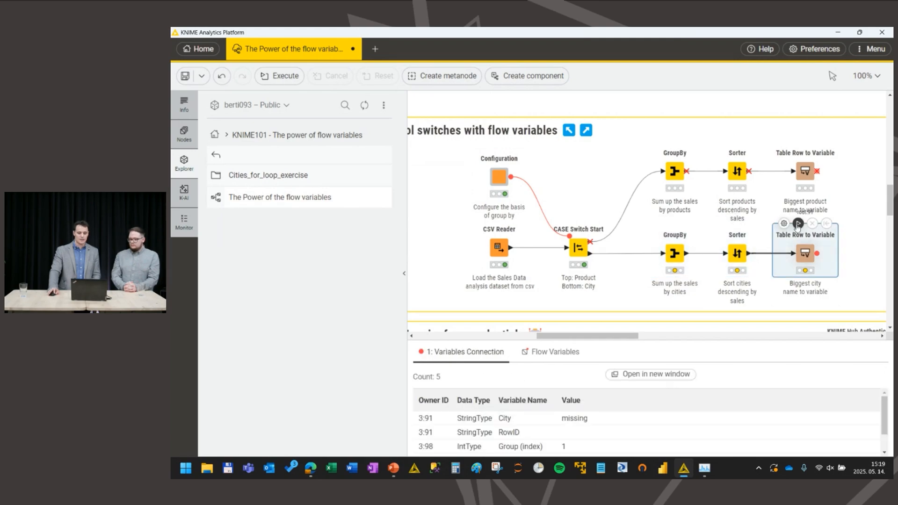
click(798, 224)
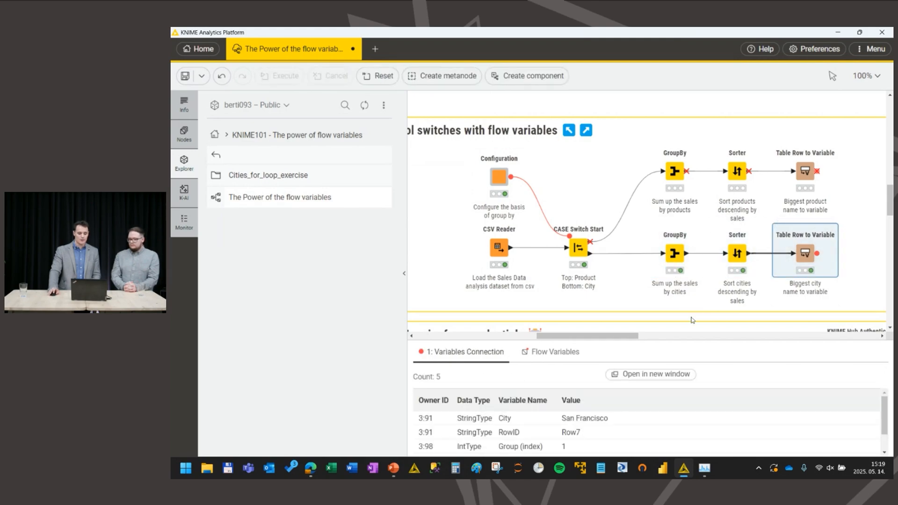
click(516, 421)
drag(541, 421, 568, 419)
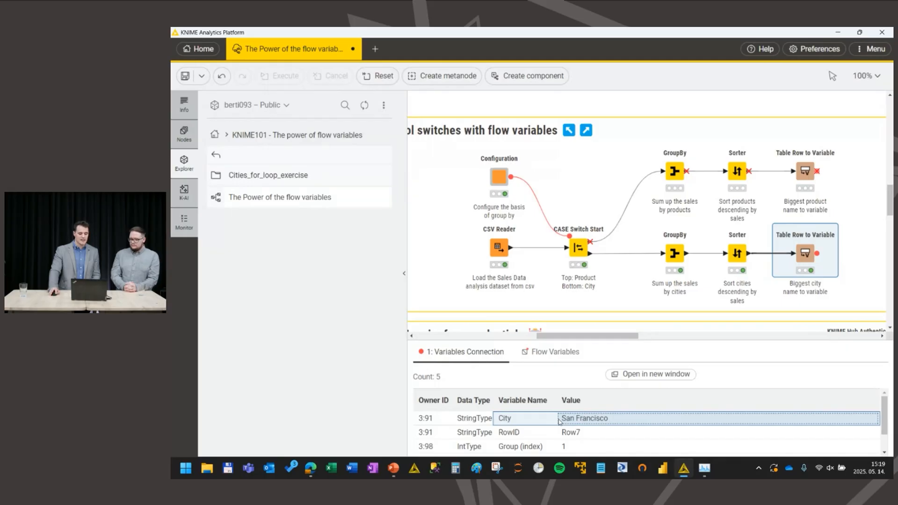
Step: Set the Configuration node's aggregation basis to Product and run the product branch through Table Row to Variable to read its Product variable
double_click(499, 177)
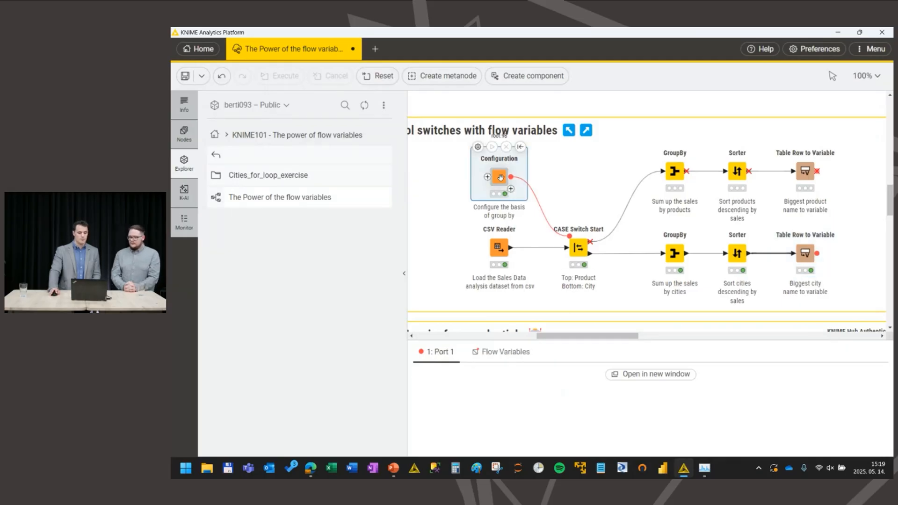
click(427, 245)
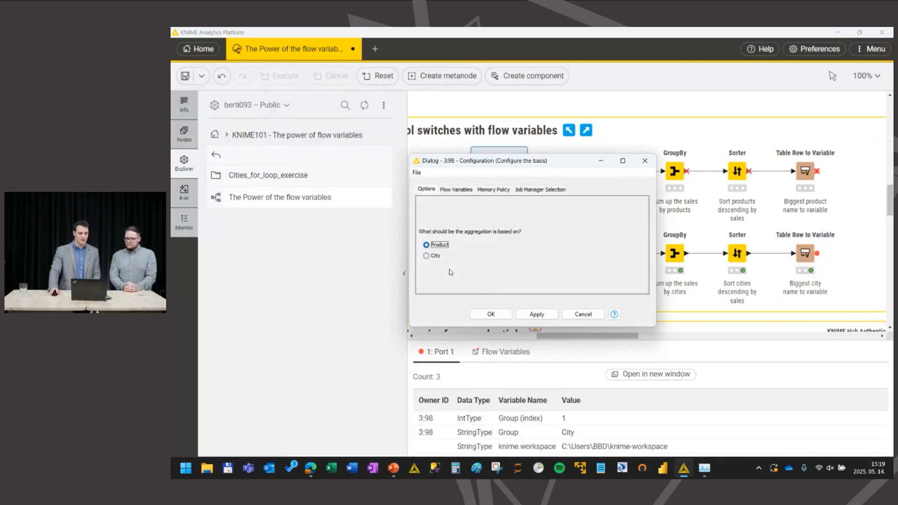
click(490, 314)
click(572, 222)
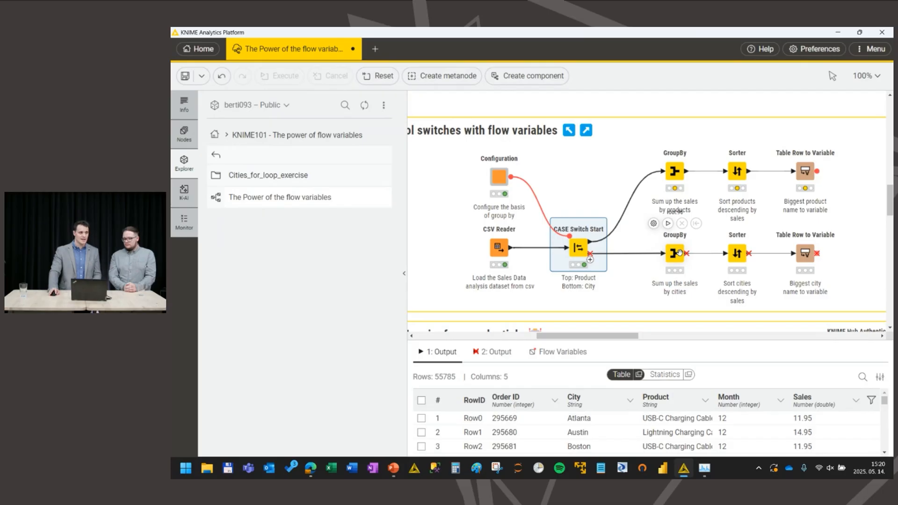
click(798, 141)
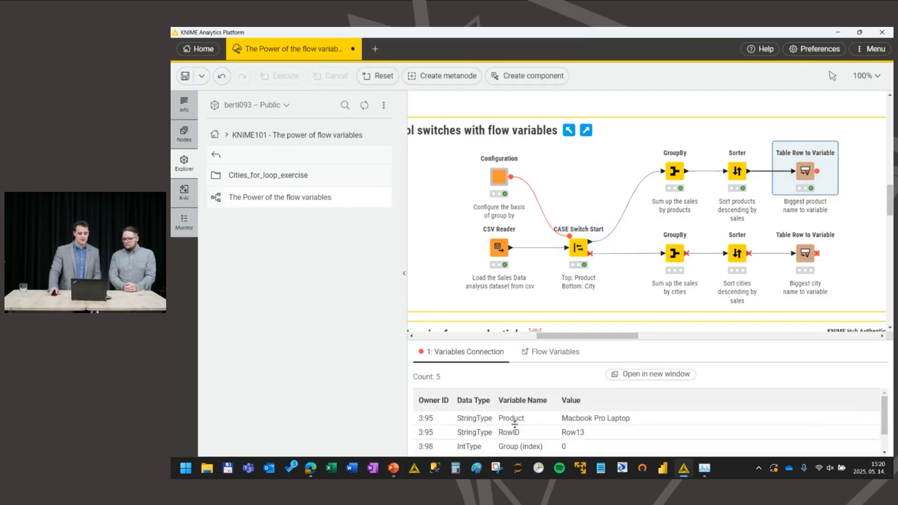
drag(514, 421, 588, 421)
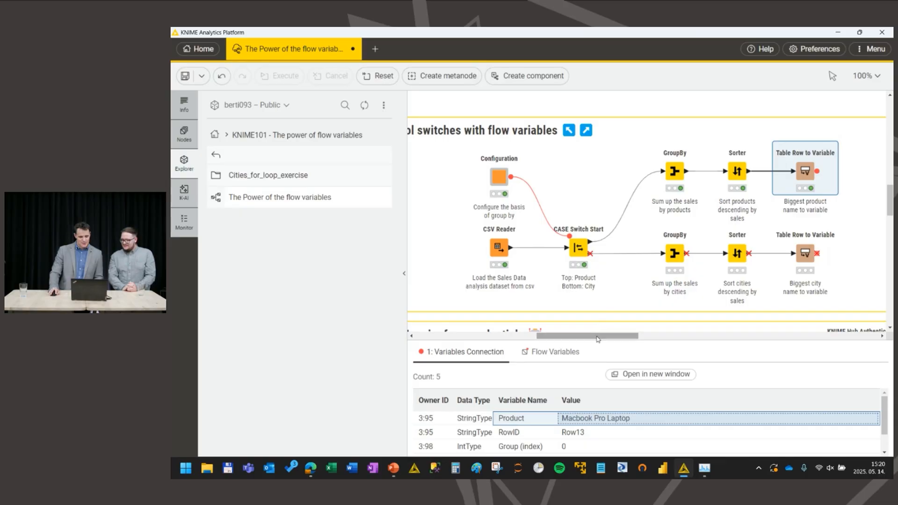
Step: Try joining the outputs of both Table Row to Variable nodes in a Merge Variables node, and delete that node
drag(598, 336, 620, 347)
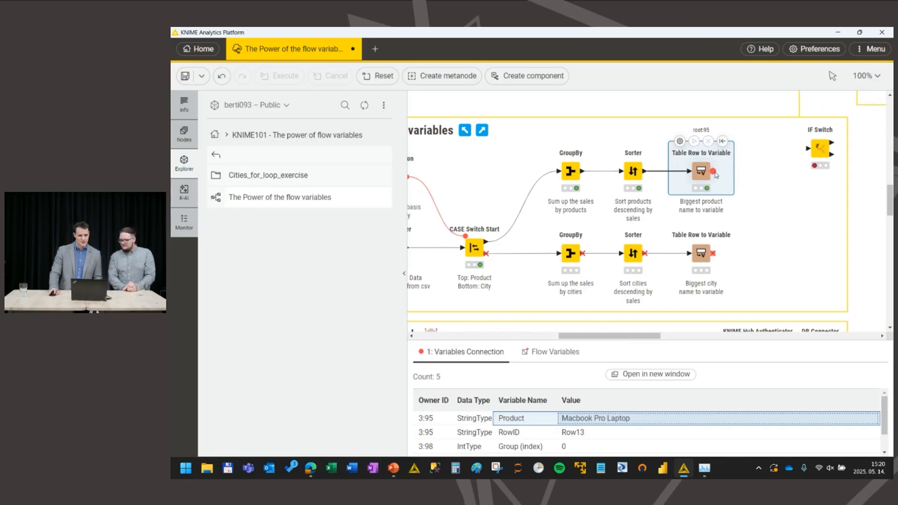
drag(740, 194, 756, 208)
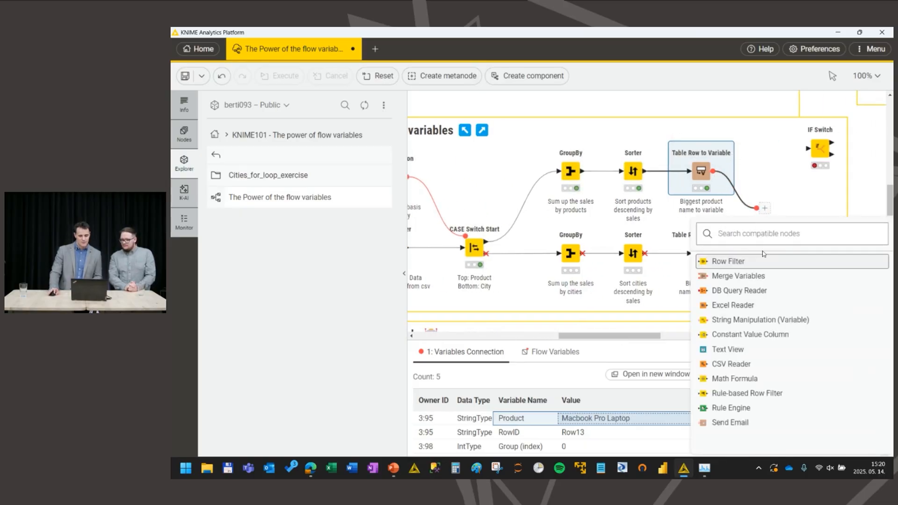
click(751, 276)
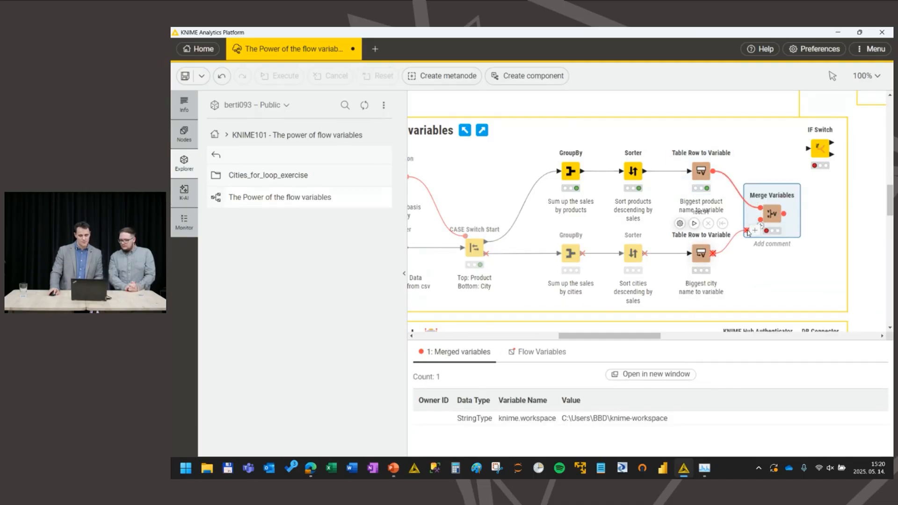
drag(713, 253, 760, 220)
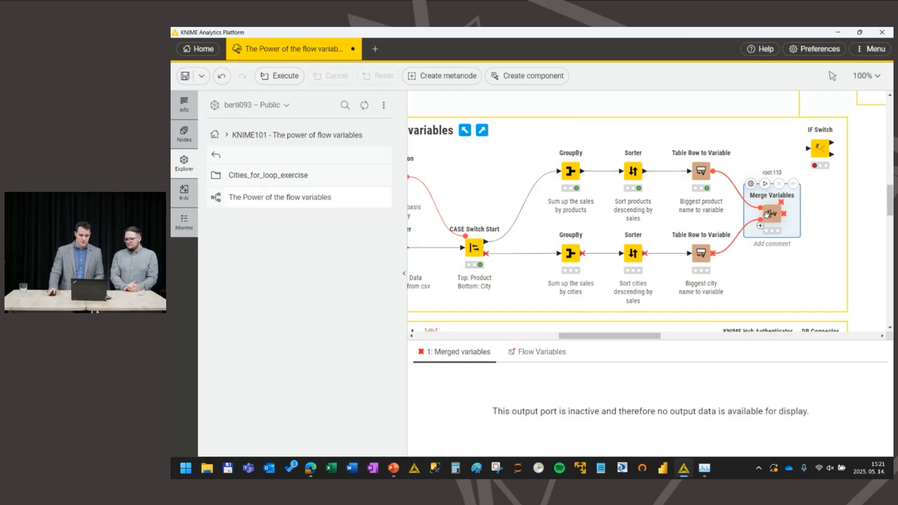
key(Delete)
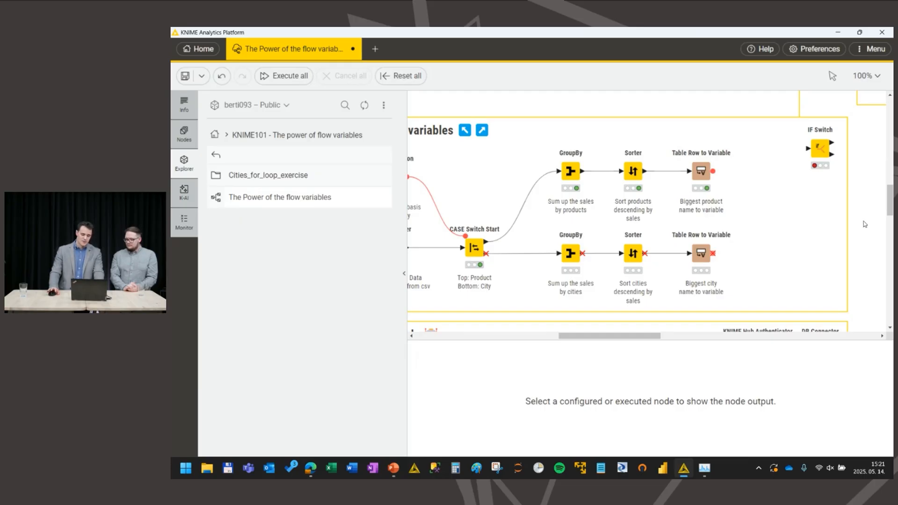
Step: Add a CASE Switch End node beside the two Table Row to Variable nodes and give it Flow Variable ports
key(ctrl+period)
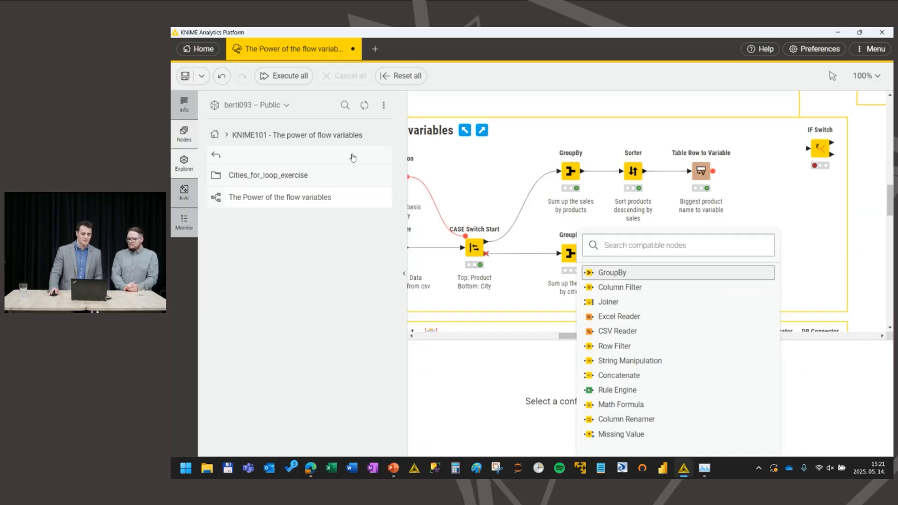
text(c)
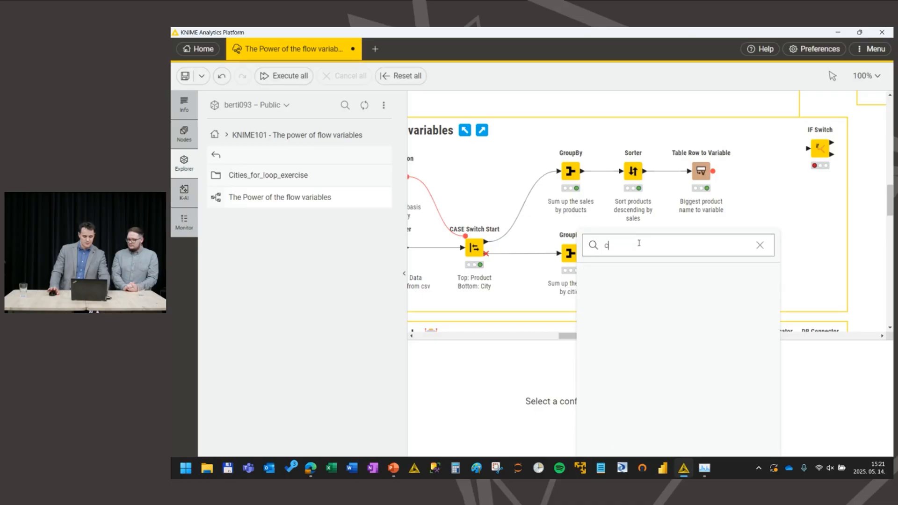
text(ase end)
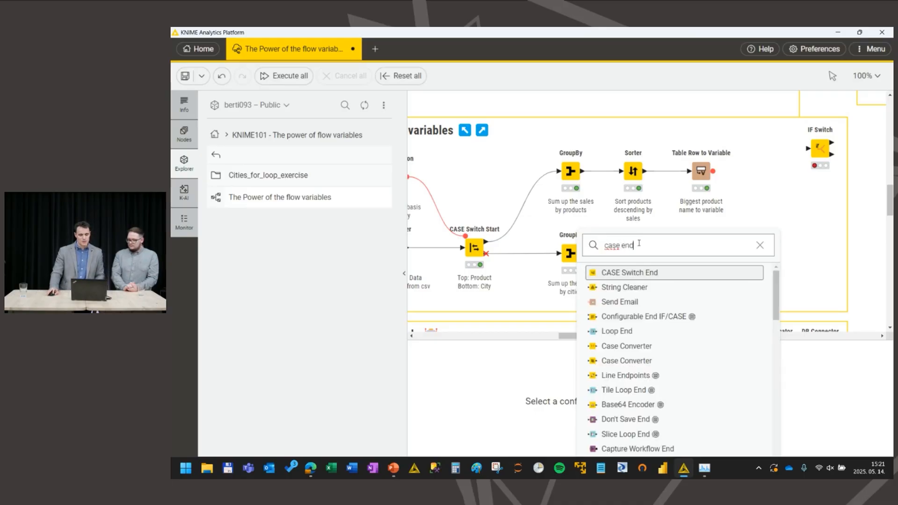
click(639, 275)
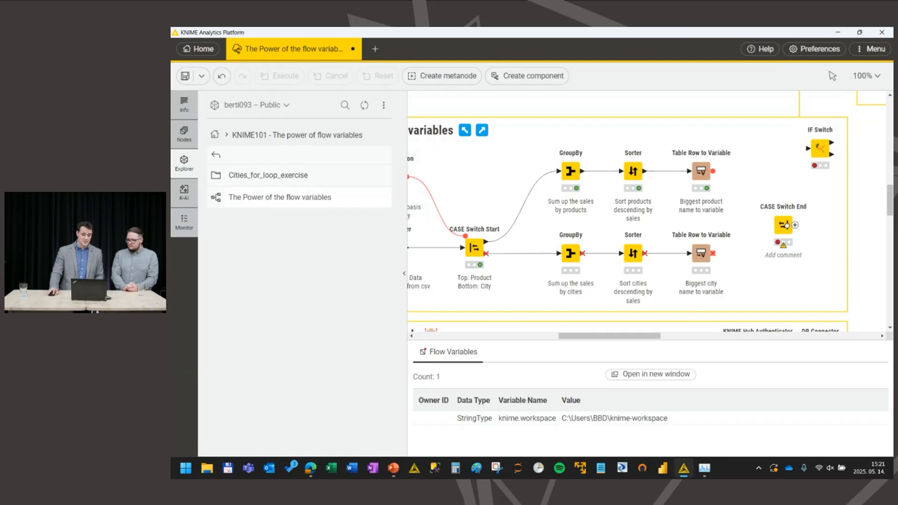
click(786, 225)
click(795, 225)
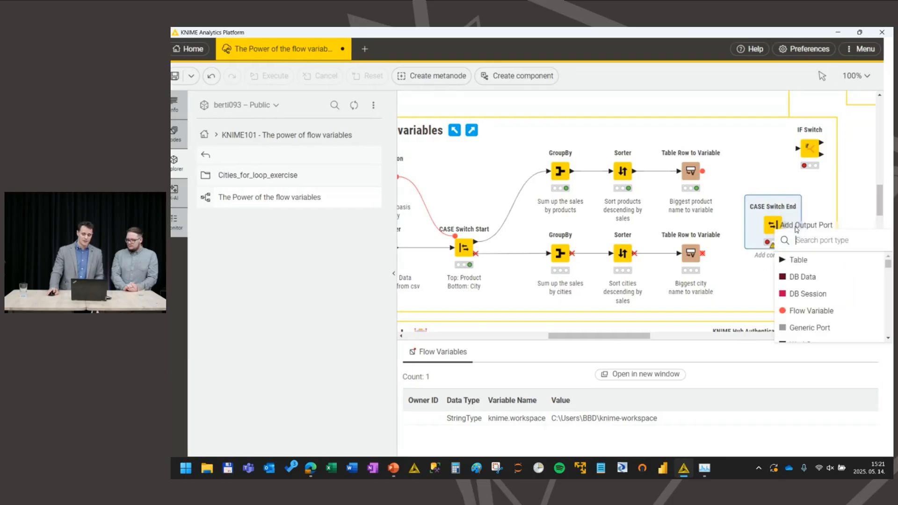
click(800, 311)
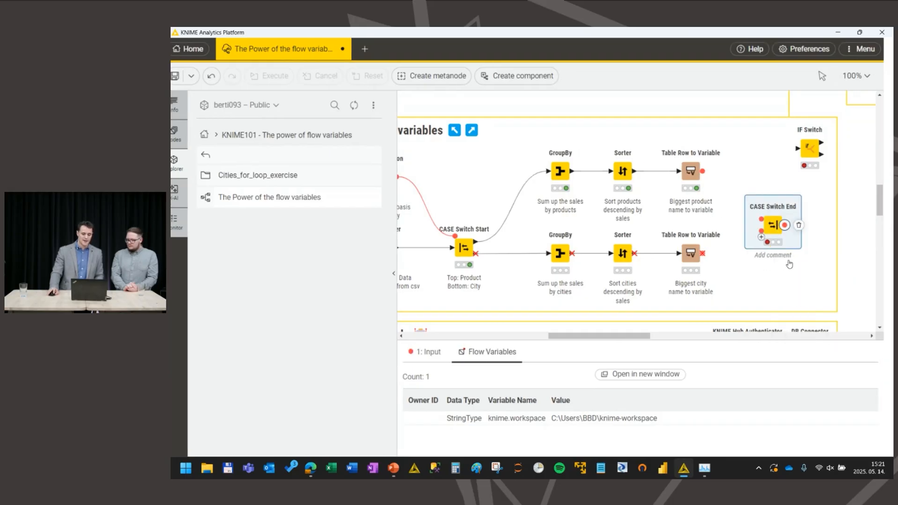
Step: Connect the product and city Table Row to Variable outputs to the CASE Switch End node and execute it
drag(703, 172, 761, 218)
drag(702, 254, 757, 217)
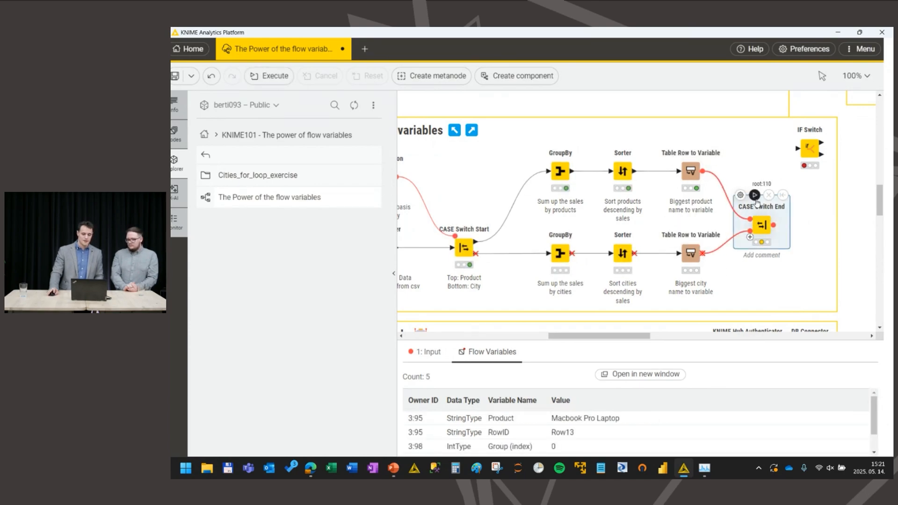
click(755, 195)
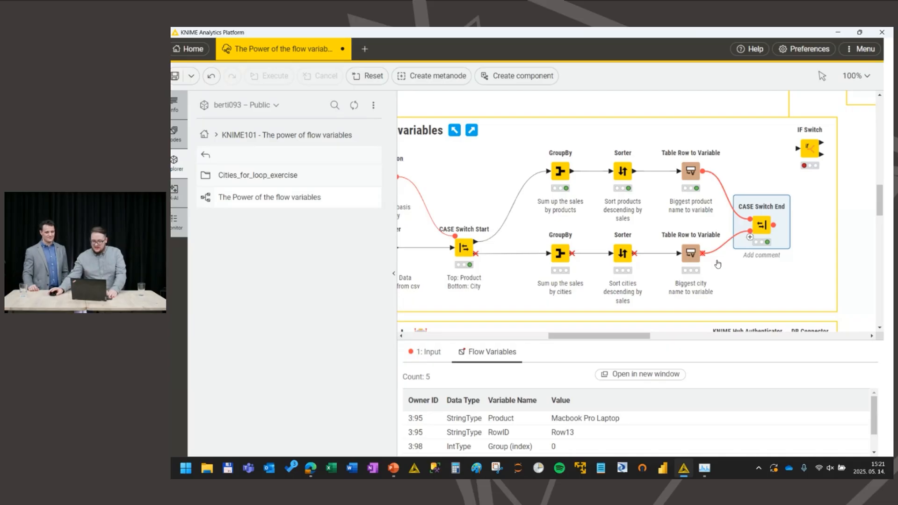
scroll(571, 300, down, 3)
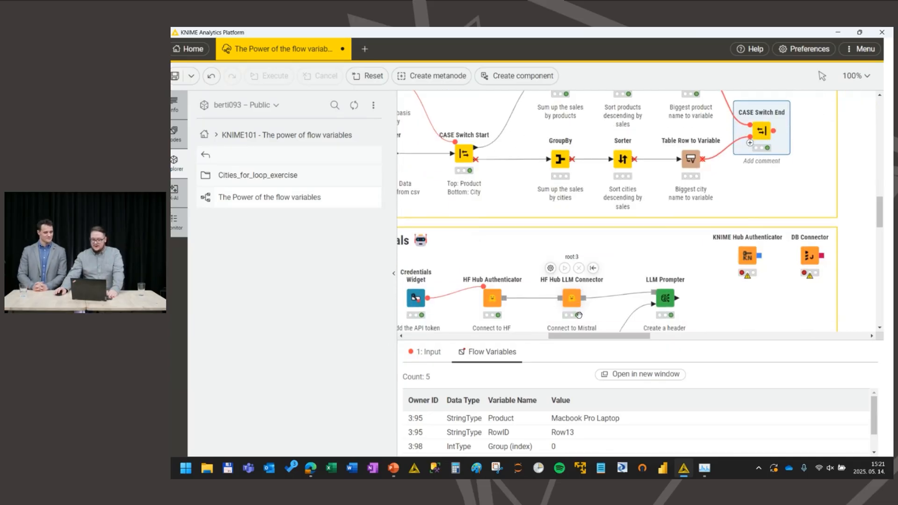
Step: Move the DB Connector node in the credentials section directly below the KNIME Hub Authenticator node
scroll(578, 314, down, 2)
scroll(608, 280, left, 2)
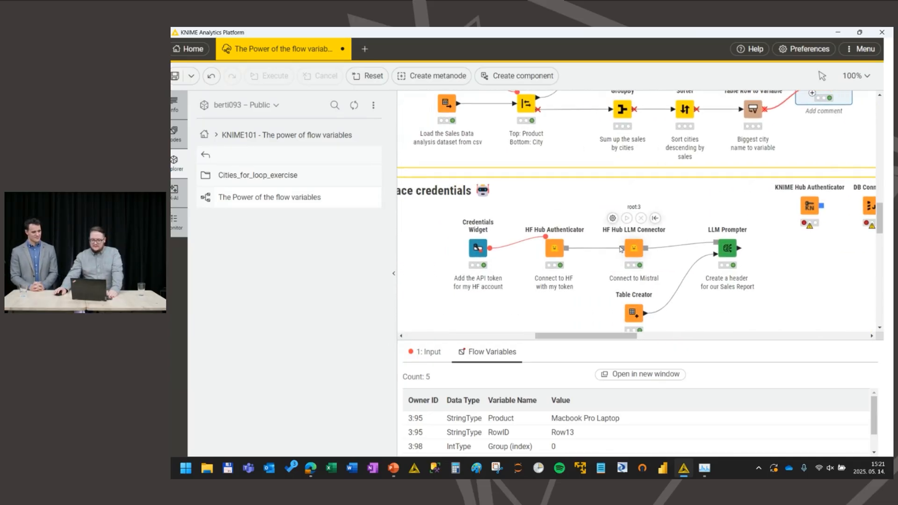
scroll(620, 249, down, 3)
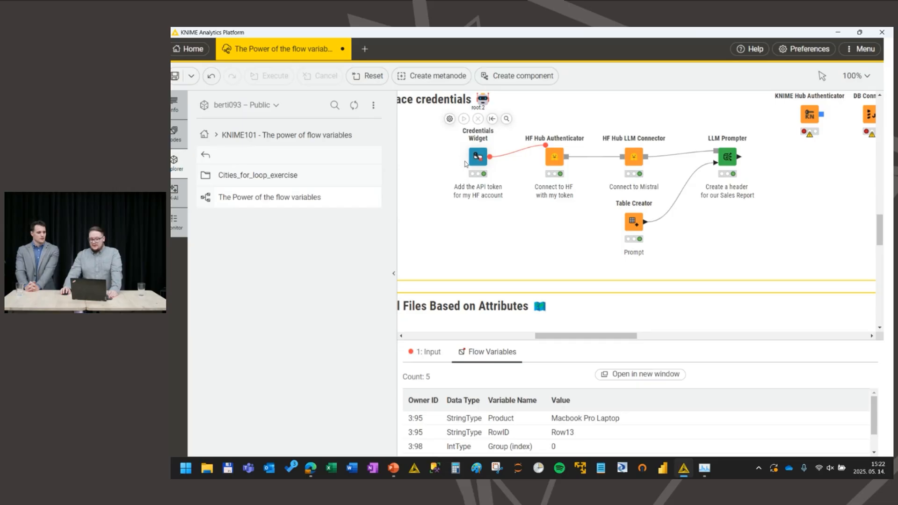
click(554, 158)
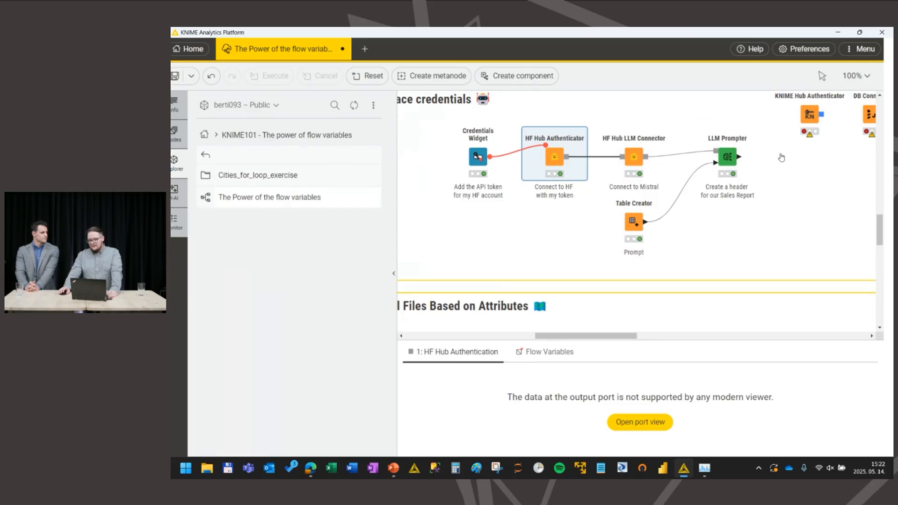
click(809, 113)
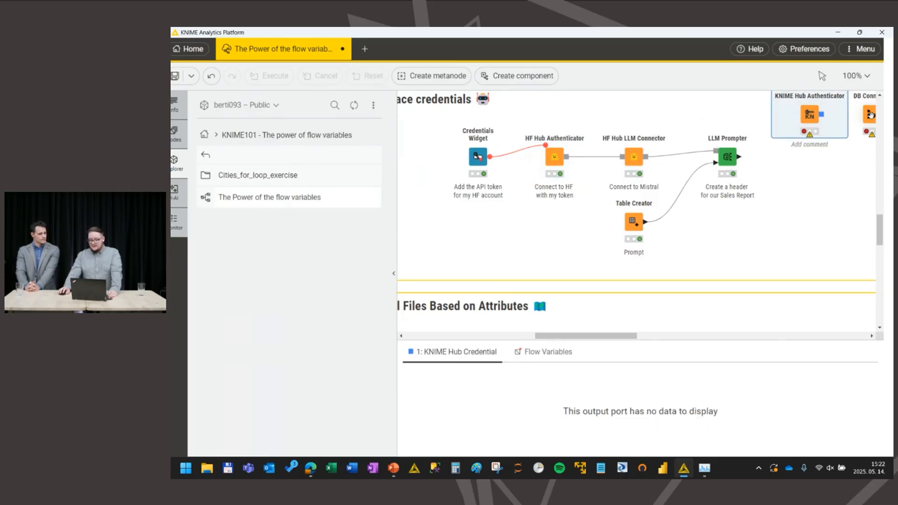
drag(868, 106, 807, 172)
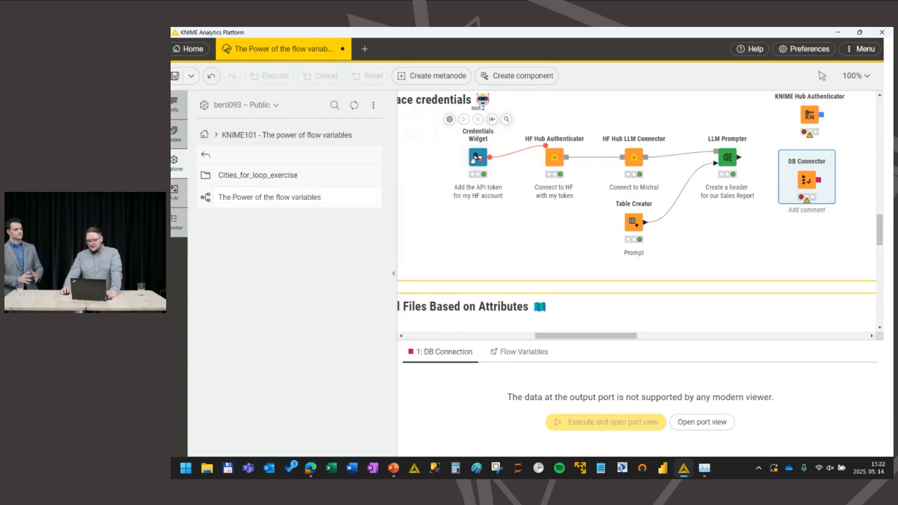
Step: Examine the output of the Credentials Widget feeding the HF Hub Authenticator, and check the KNIME Hub Authenticator and DB Connector nodes
click(563, 151)
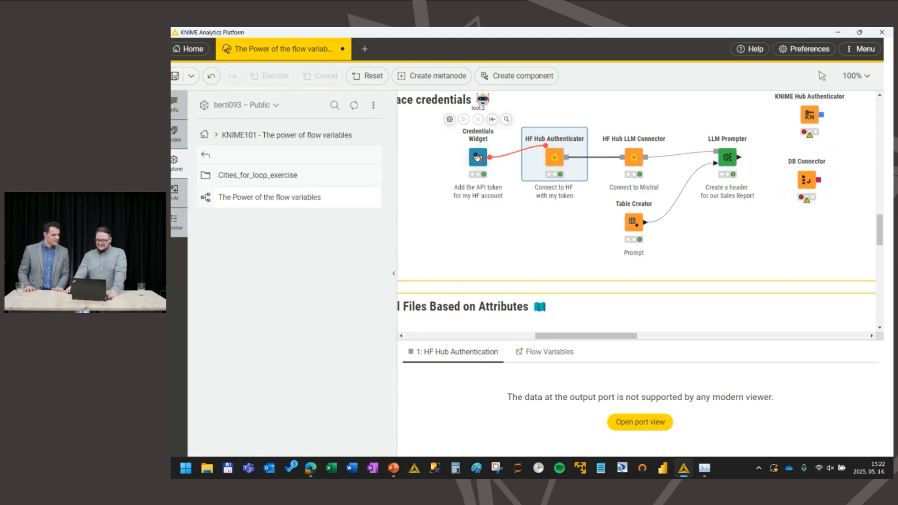
click(502, 158)
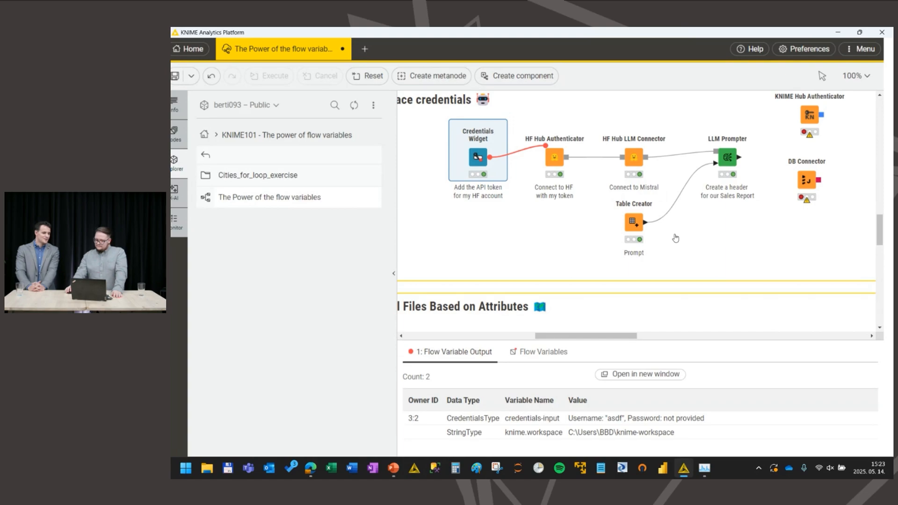
click(809, 119)
click(799, 194)
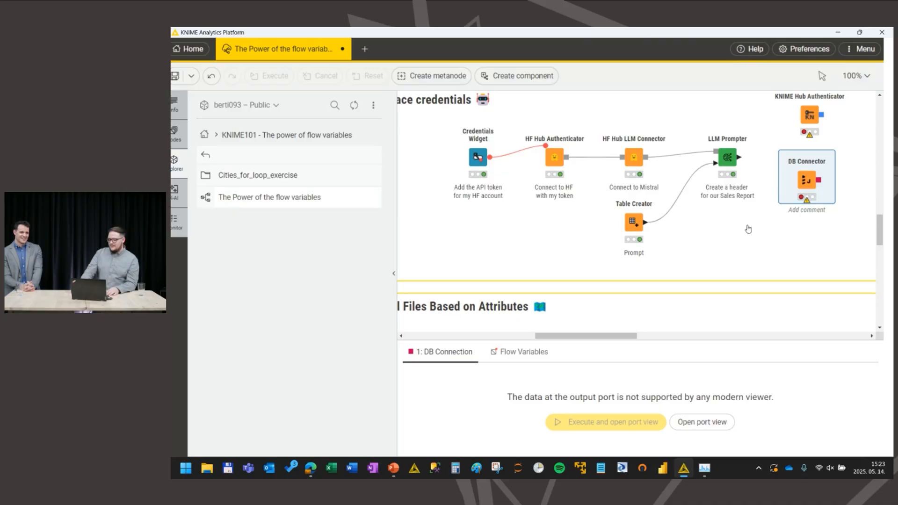
Step: Show the CSV Reader's table in the files-based-on-attributes section, enlarge the output area and examine the City values
scroll(748, 229, down, 3)
scroll(745, 233, down, 1)
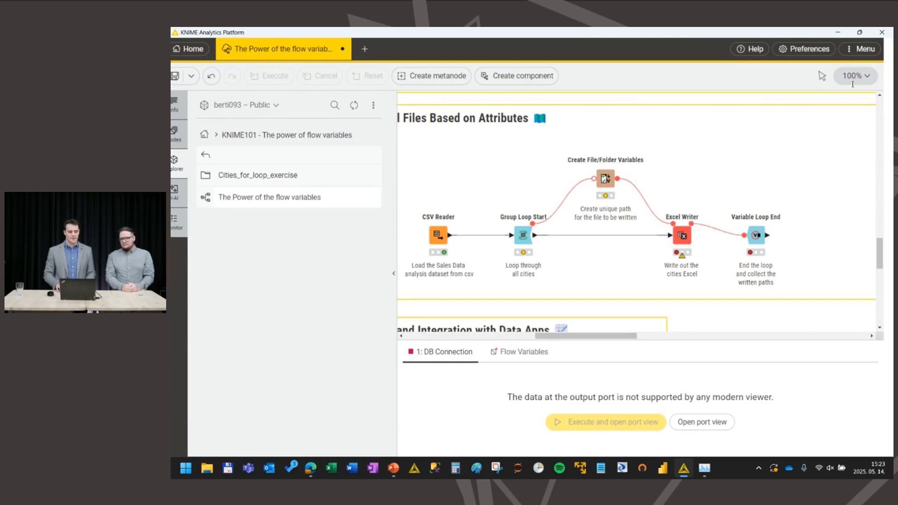
click(443, 232)
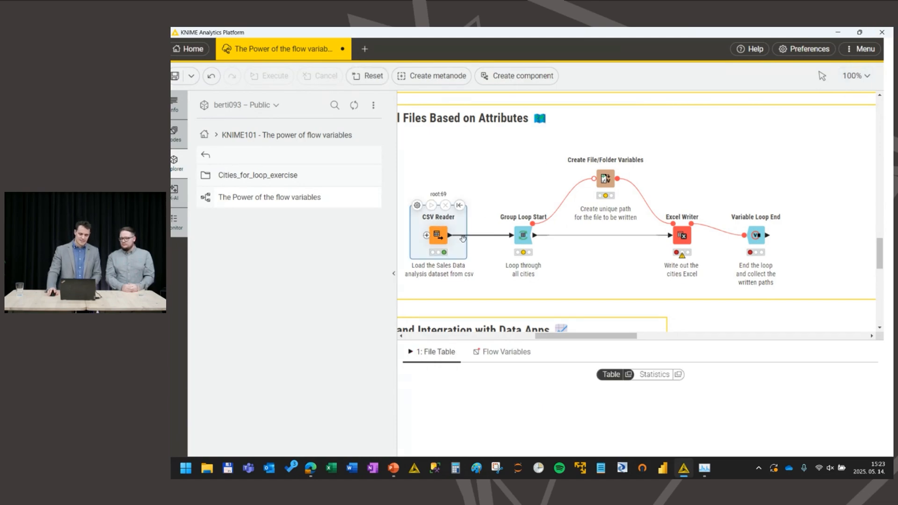
drag(605, 340, 611, 292)
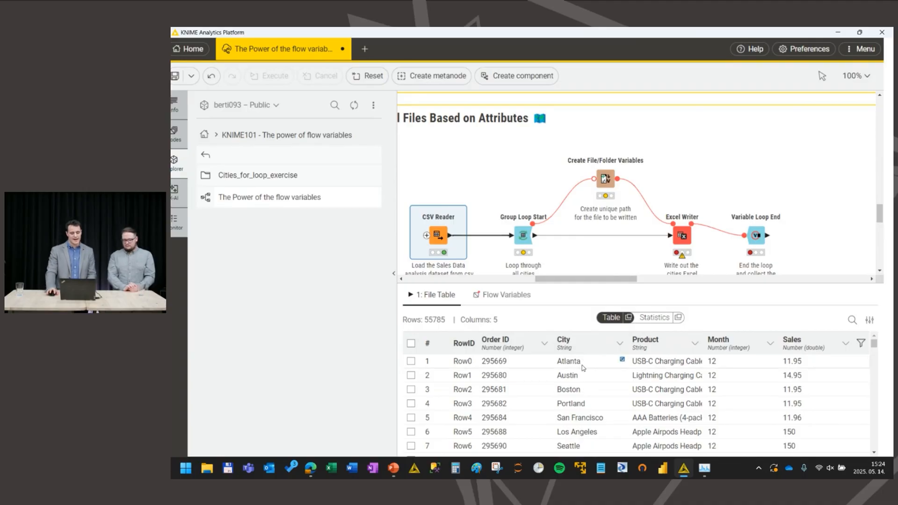
click(583, 367)
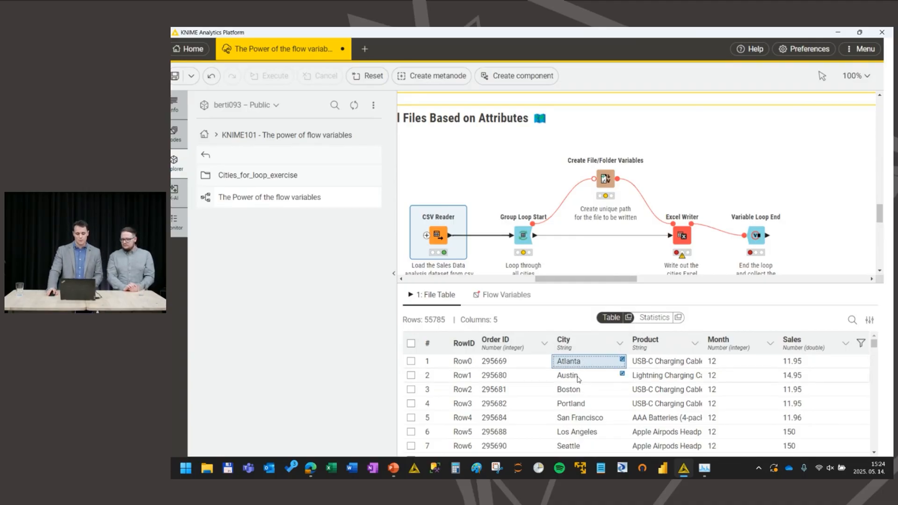
click(580, 377)
click(578, 391)
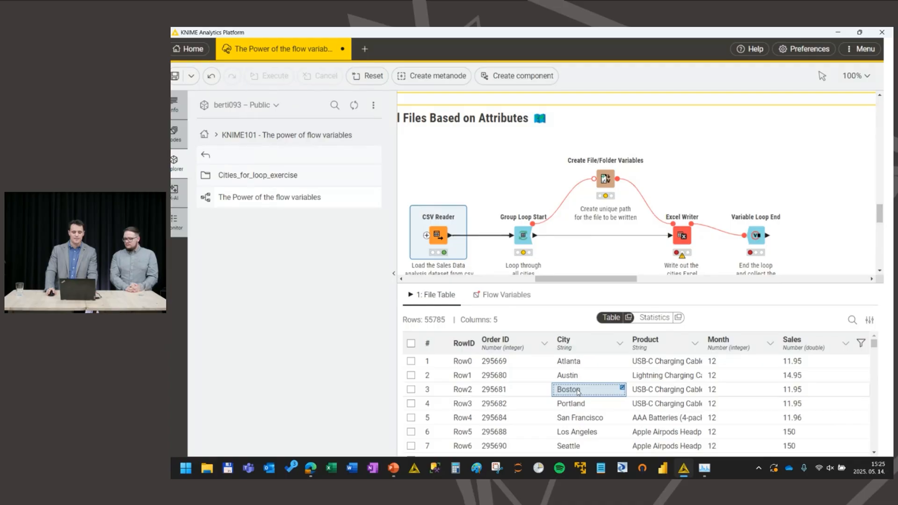
Step: Select the Group Loop Start and Variable Loop End nodes together to show where the loop begins and ends, rechecking the CSV Reader's City column
click(522, 234)
shift+click(754, 236)
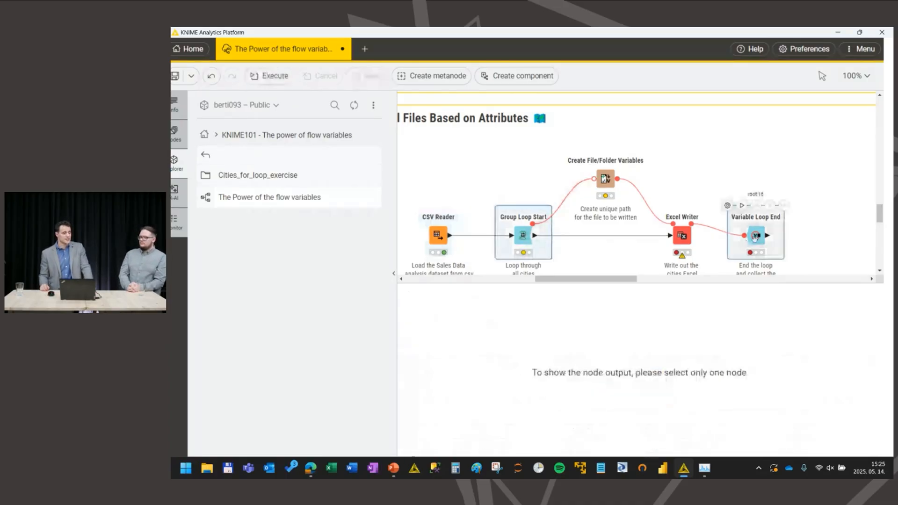
click(438, 235)
click(578, 392)
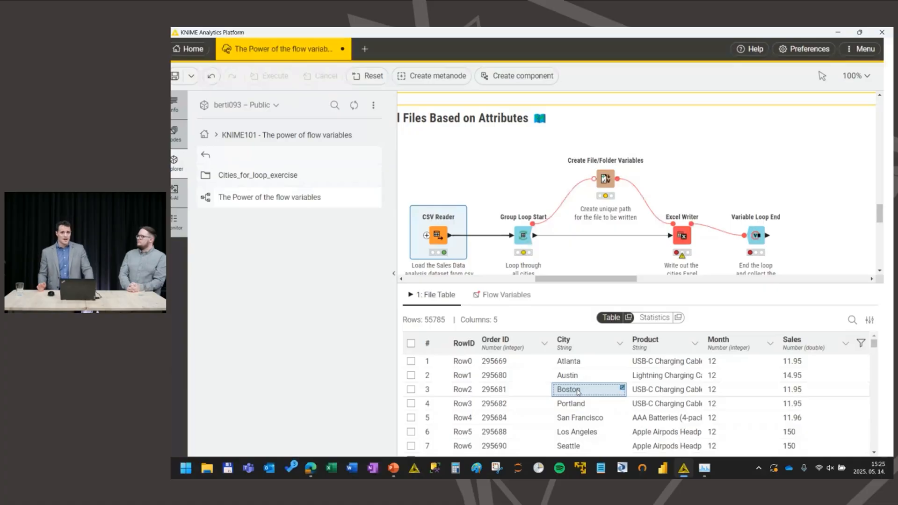
click(522, 235)
shift+click(755, 236)
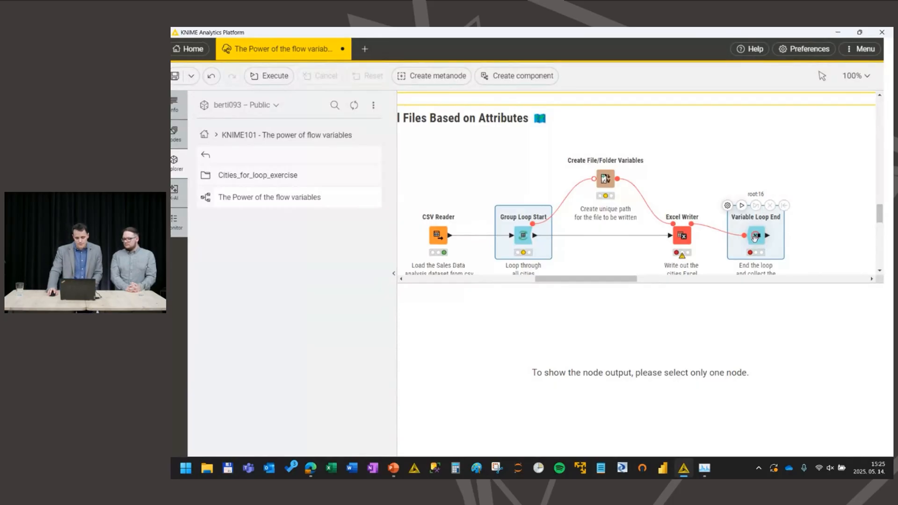
Step: Execute the Group Loop Start node and inspect its groupIdentifier, City and currentIteration flow variables
click(522, 234)
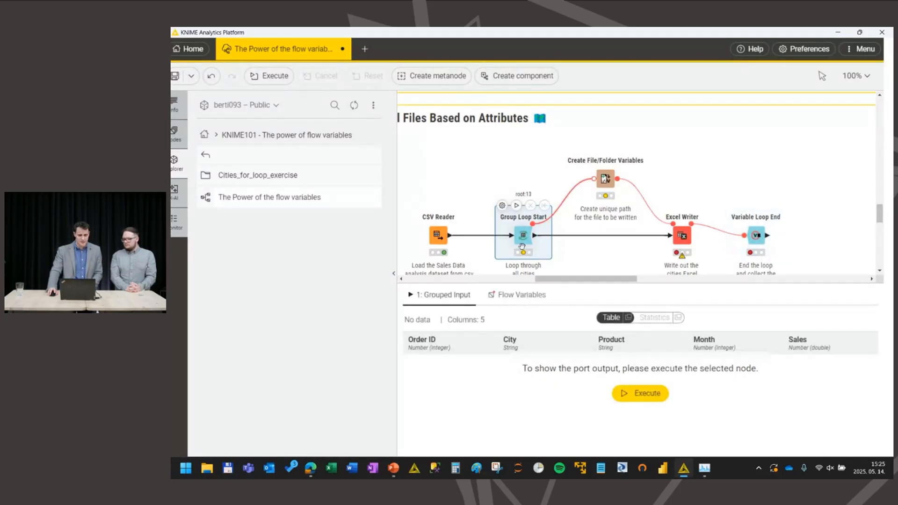
click(515, 206)
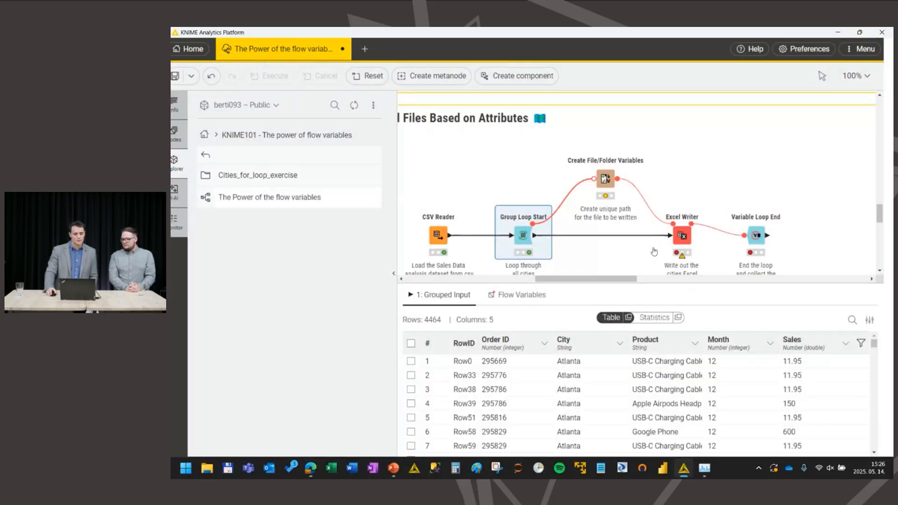
click(508, 304)
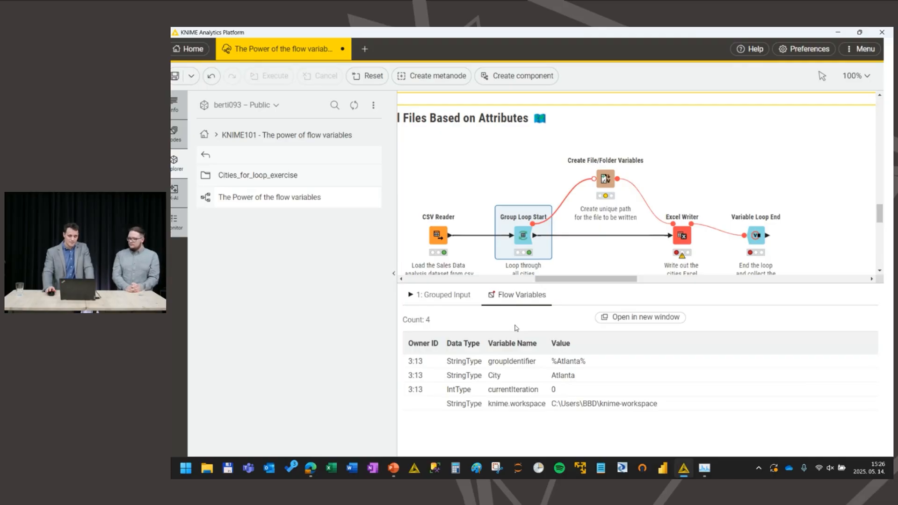
click(563, 363)
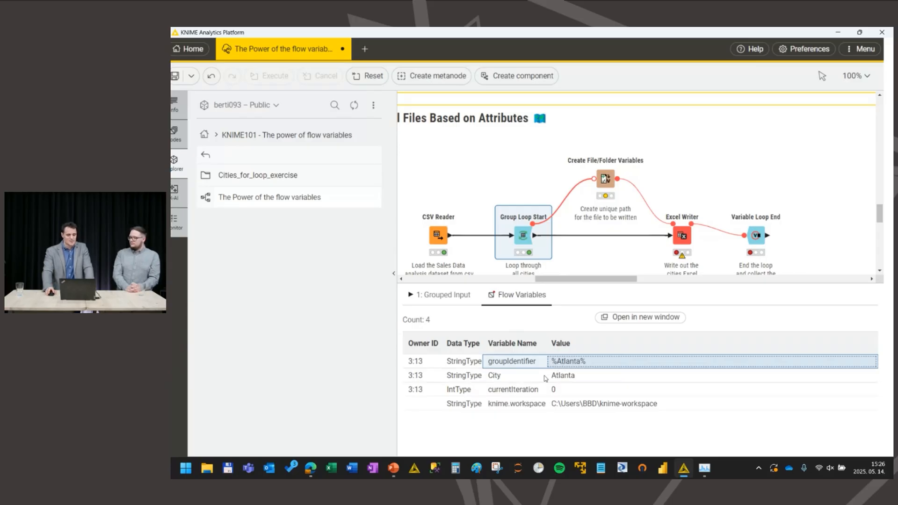
click(579, 377)
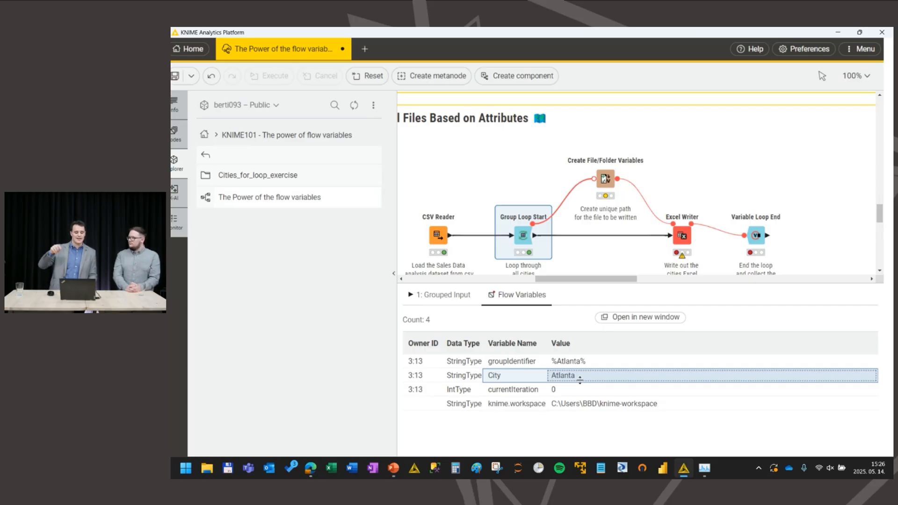
click(560, 391)
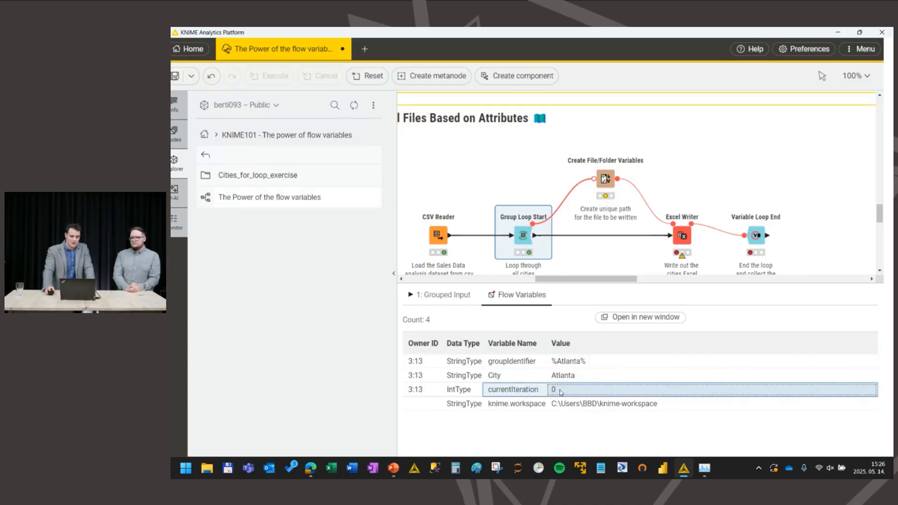
Step: Open the Create File/Folder Variables configuration and review its base location folder and the path_to_Excel variable entry
click(605, 182)
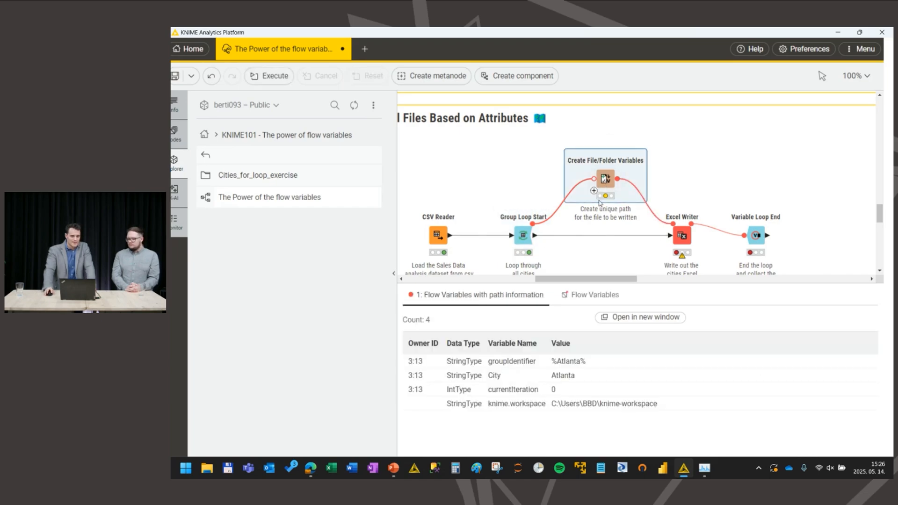
mouse_move(603, 190)
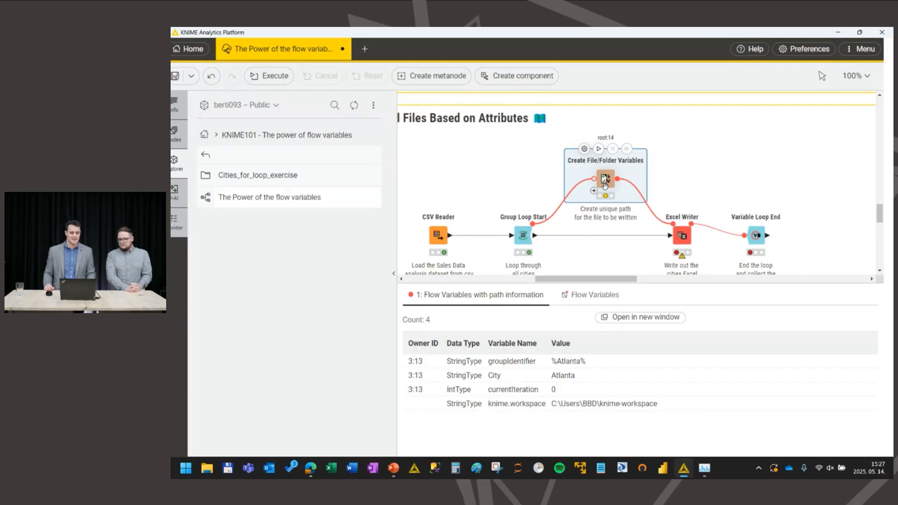
click(584, 148)
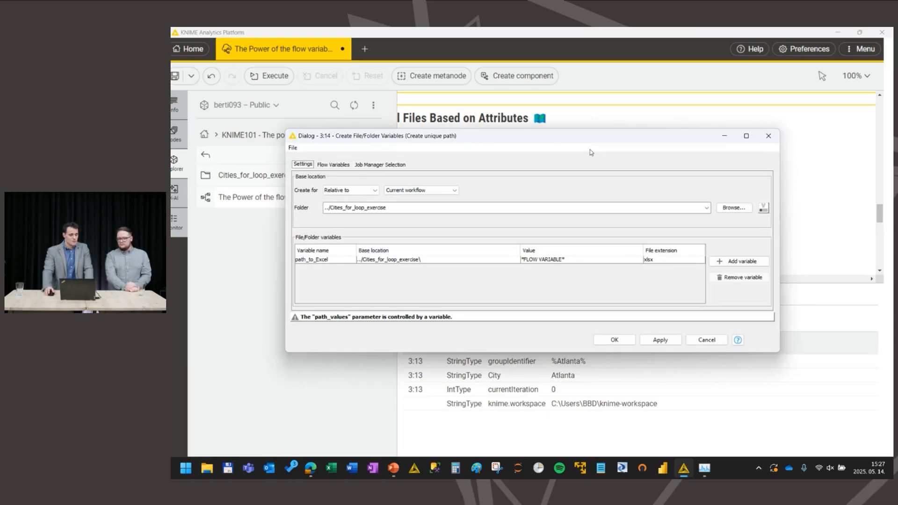
drag(369, 134, 488, 126)
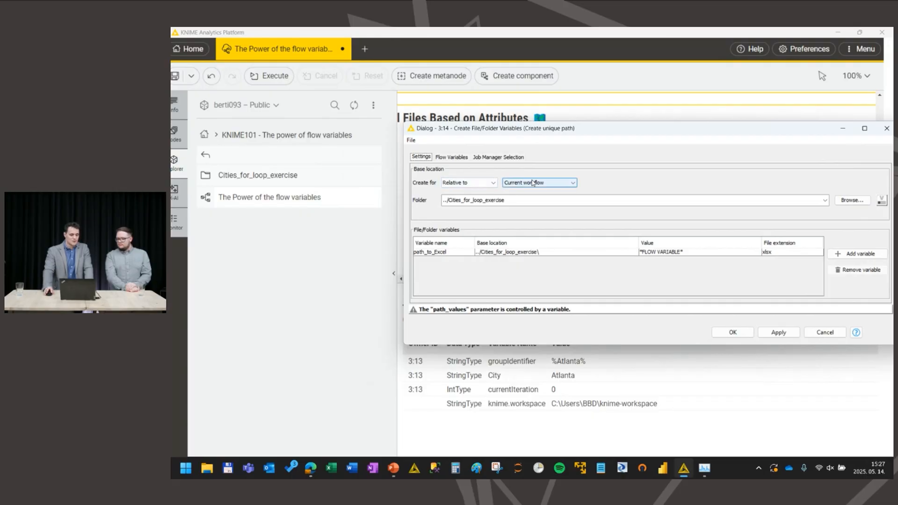
double_click(449, 201)
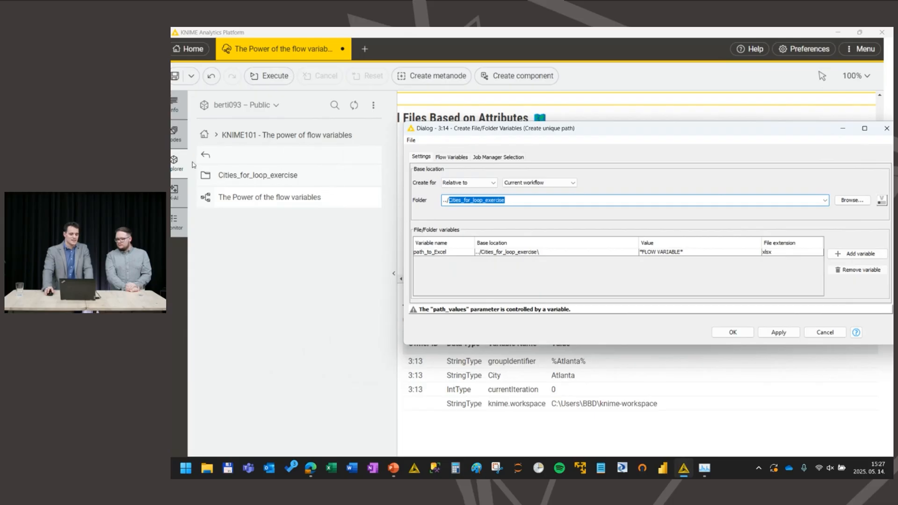
click(445, 254)
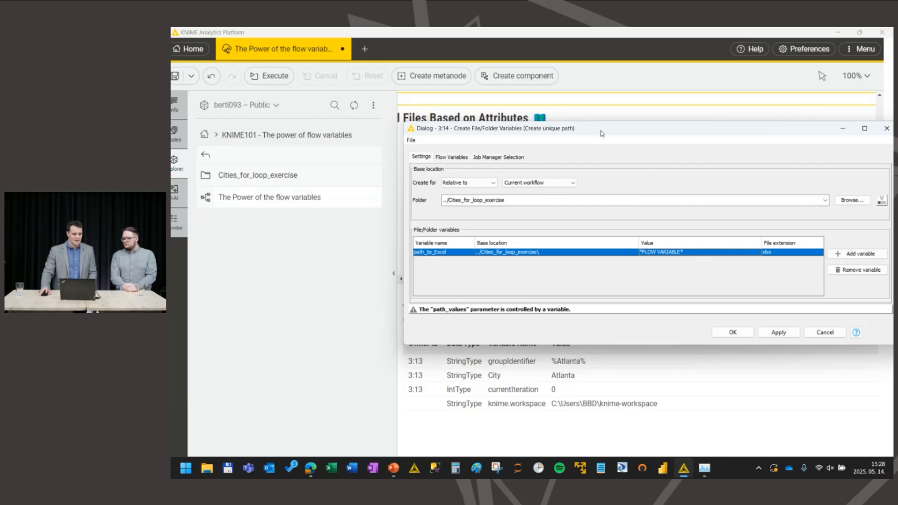
drag(603, 129, 580, 141)
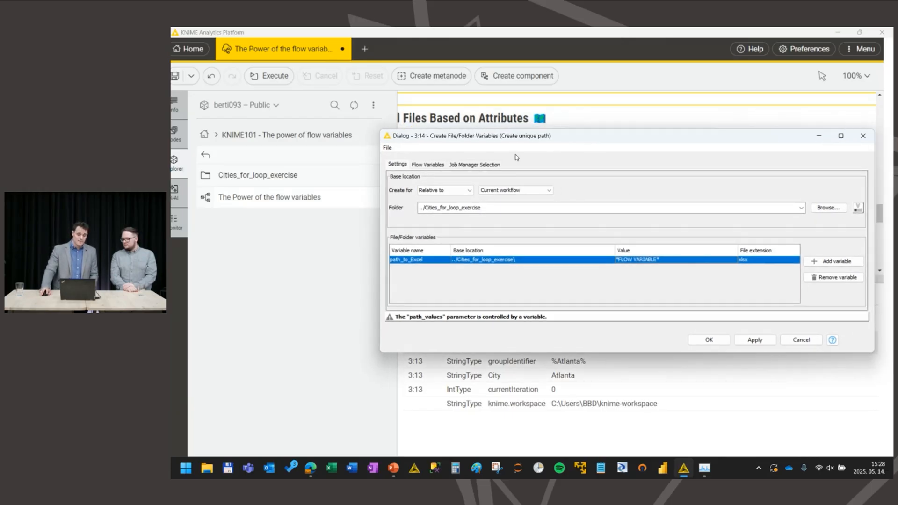
Step: Assign the City flow variable to path_values in Create File/Folder Variables, execute the node and inspect the path_to_Excel variable
click(426, 166)
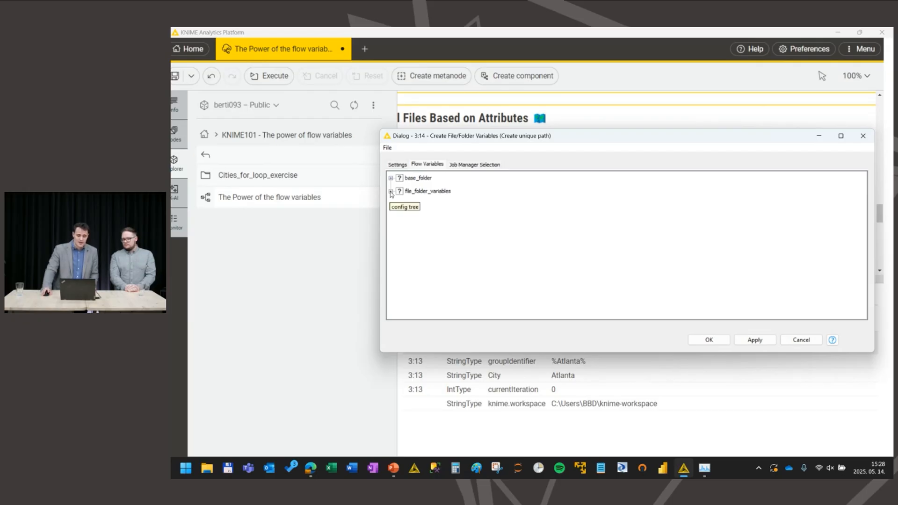
click(390, 191)
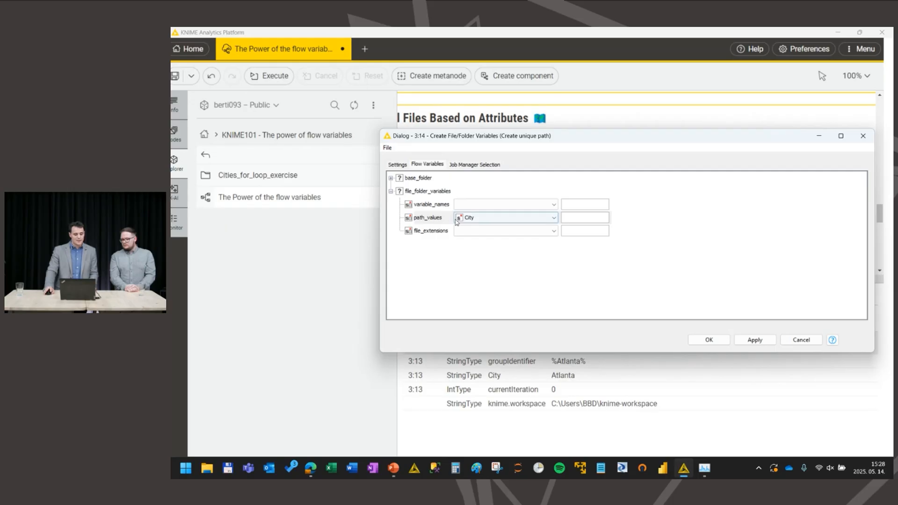
click(479, 218)
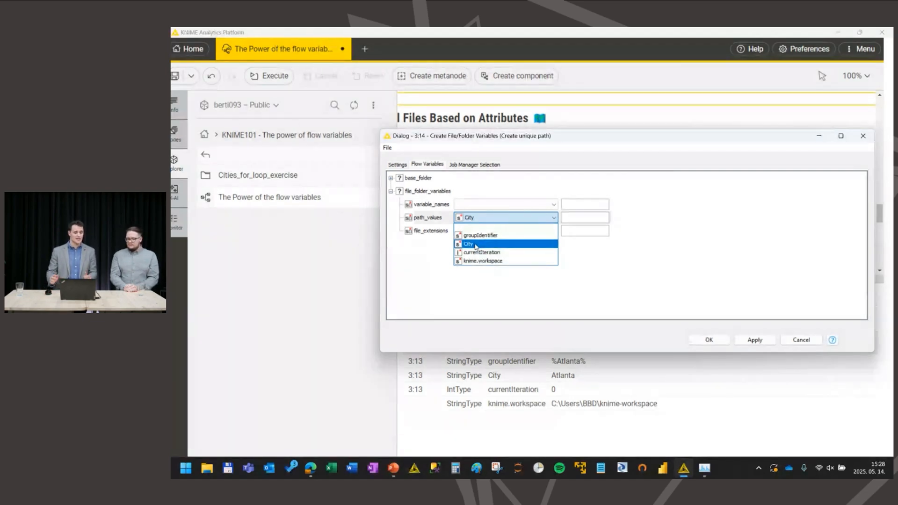
click(476, 244)
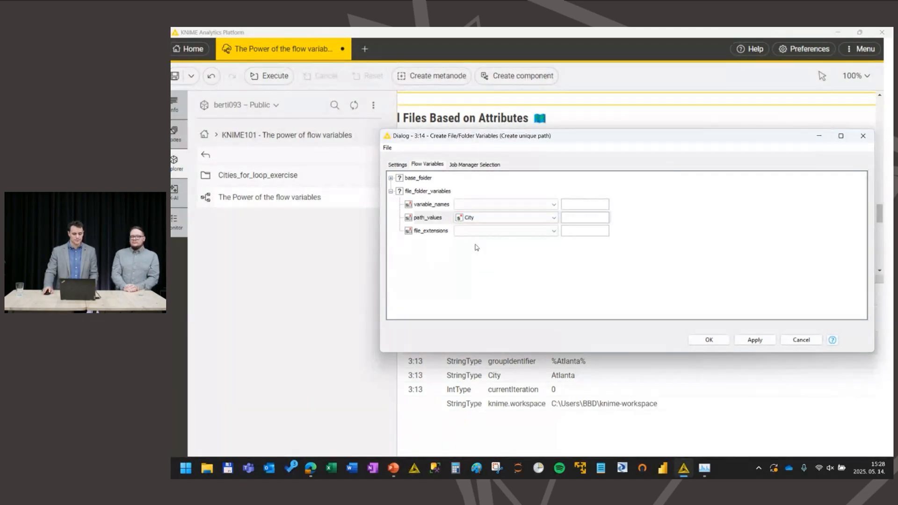
click(708, 340)
click(598, 149)
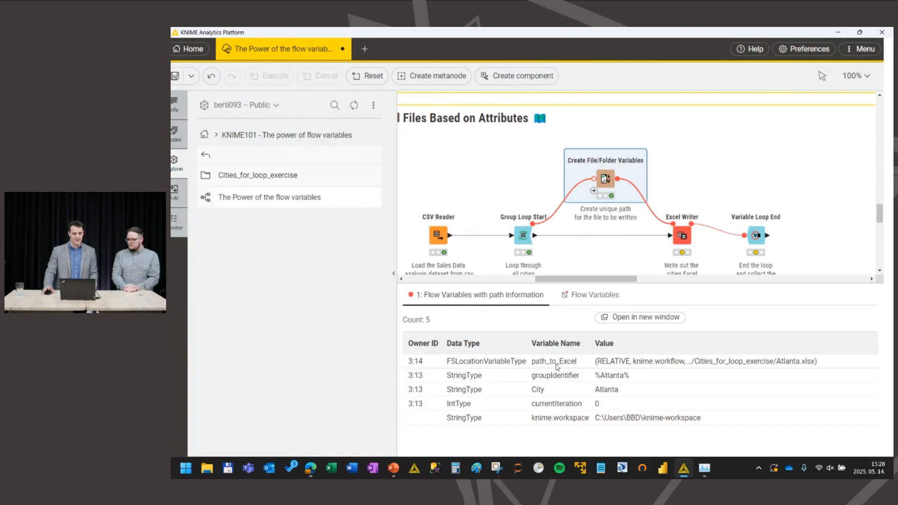
drag(557, 366, 599, 367)
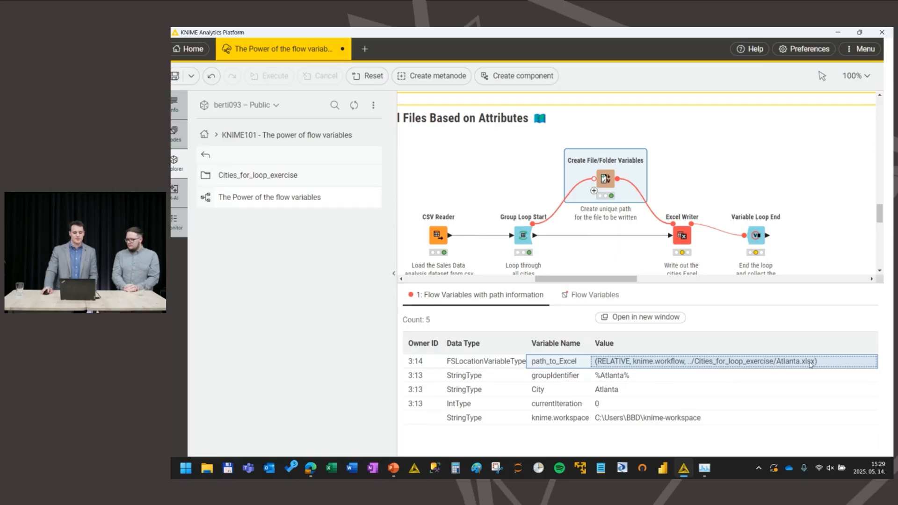
Step: Execute the Excel Writer node for the first iteration and open the Cities_for_loop_exercise folder to check the written file
mouse_move(682, 236)
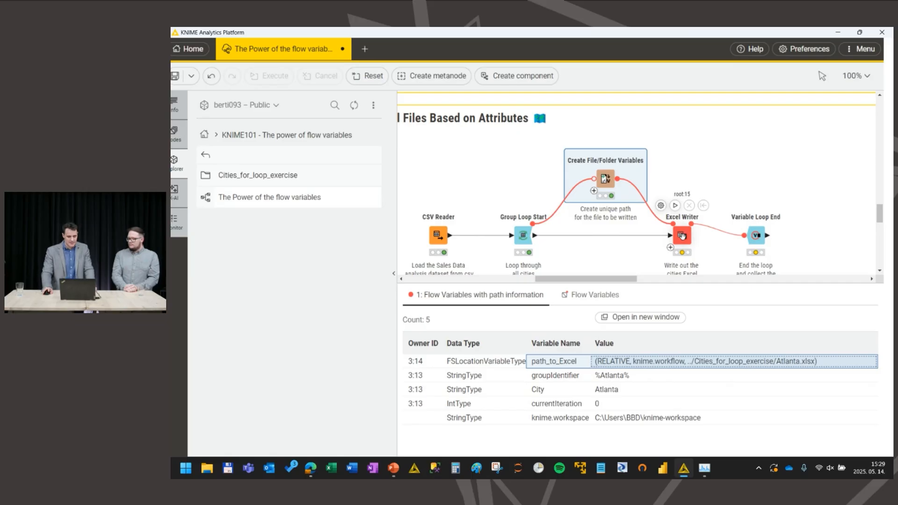
click(682, 236)
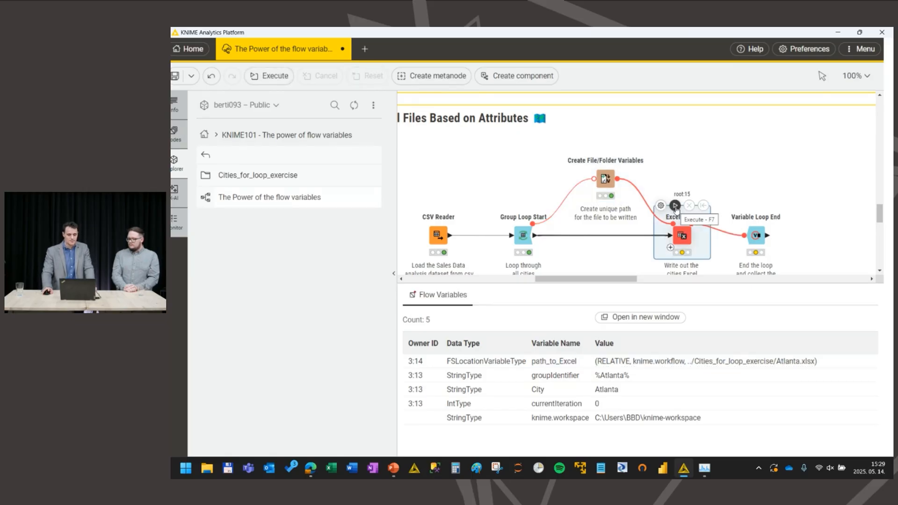
click(675, 206)
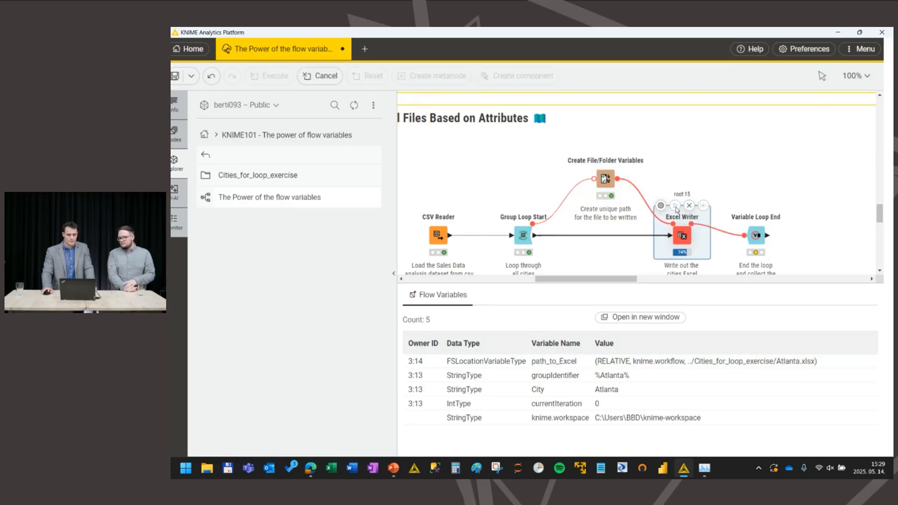
double_click(257, 177)
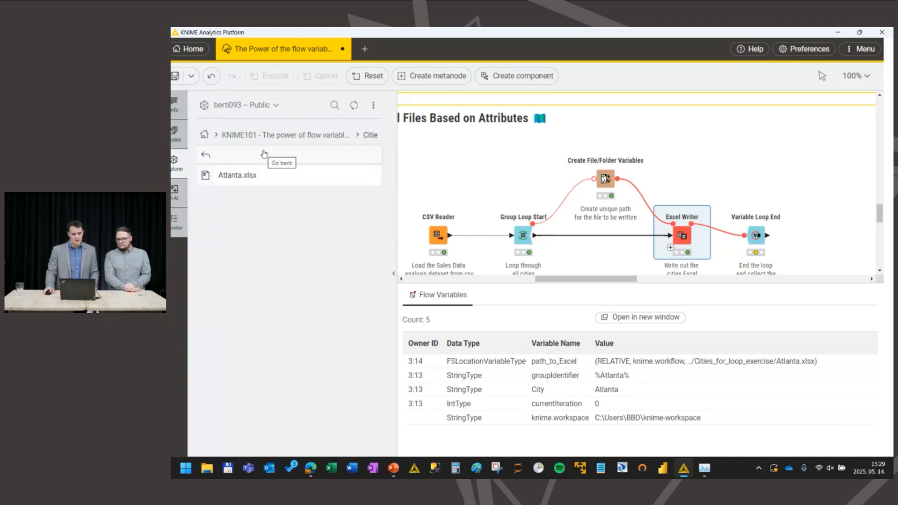
Step: Execute the Variable Loop End node to run the loop over all cities and view the Group Loop Start output
click(756, 235)
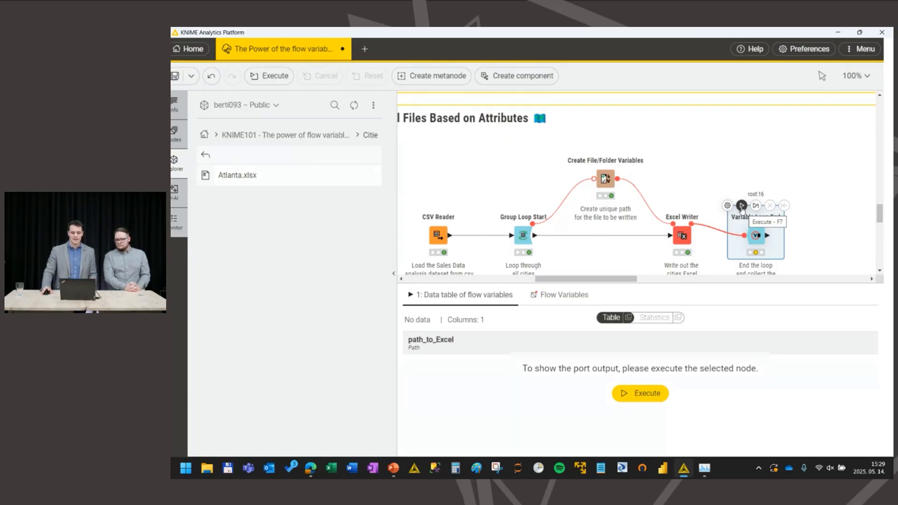
click(742, 206)
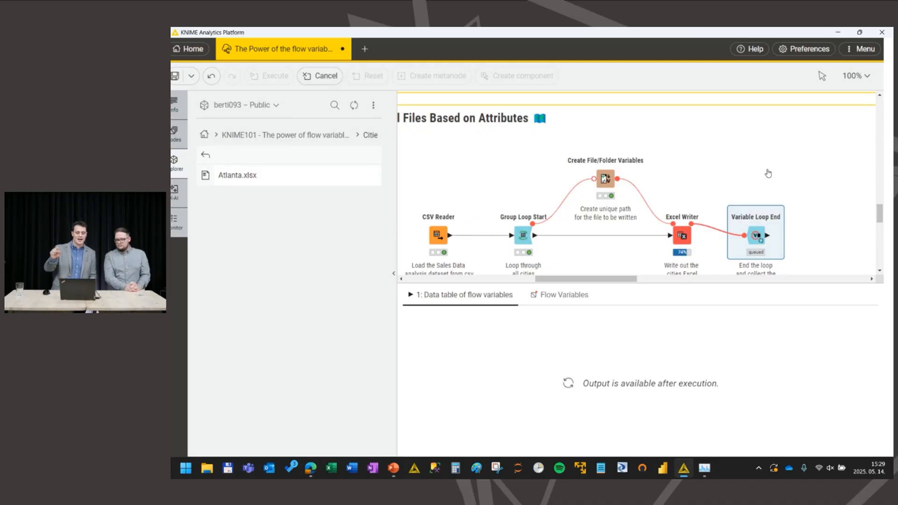
click(523, 235)
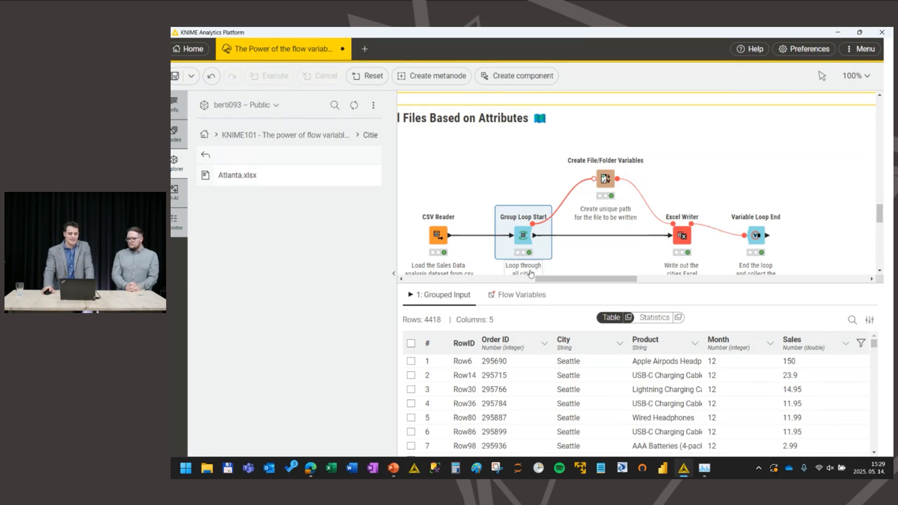
Step: Reset the Group Loop Start node and rerun the whole loop through the Variable Loop End node
mouse_move(543, 217)
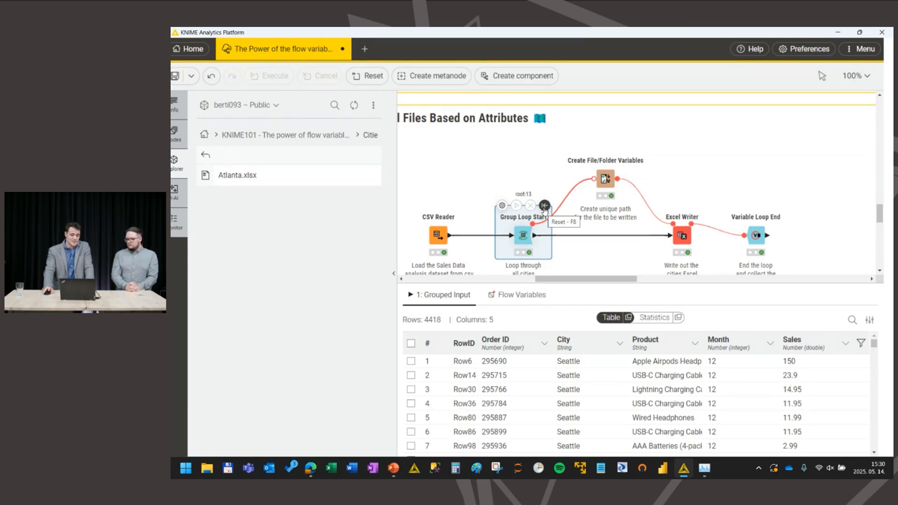
click(544, 206)
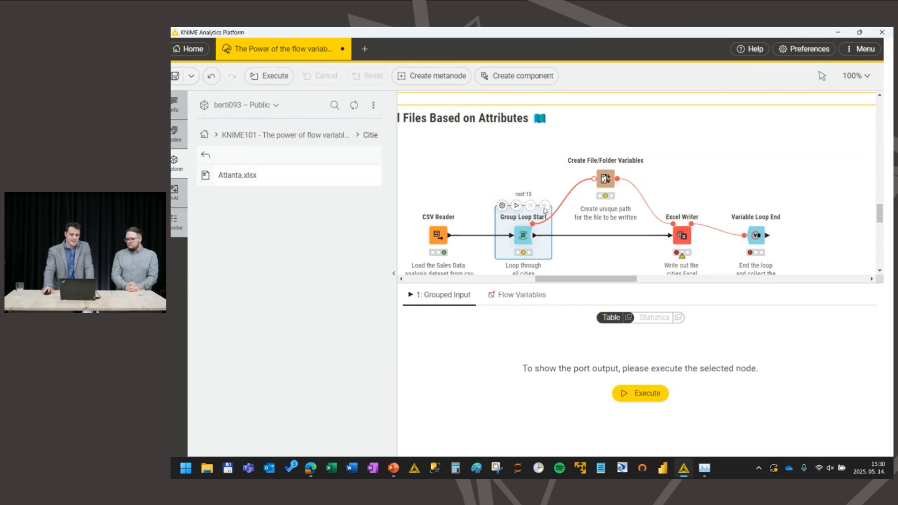
click(749, 230)
click(741, 206)
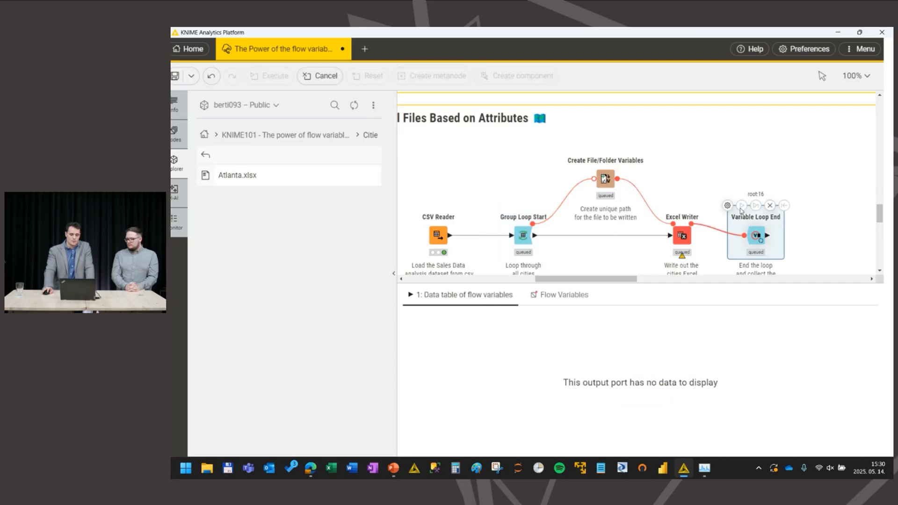
Step: Inspect the Create File/Folder Variables output while the loop runs and refresh the Cities_for_loop_exercise file list
click(603, 179)
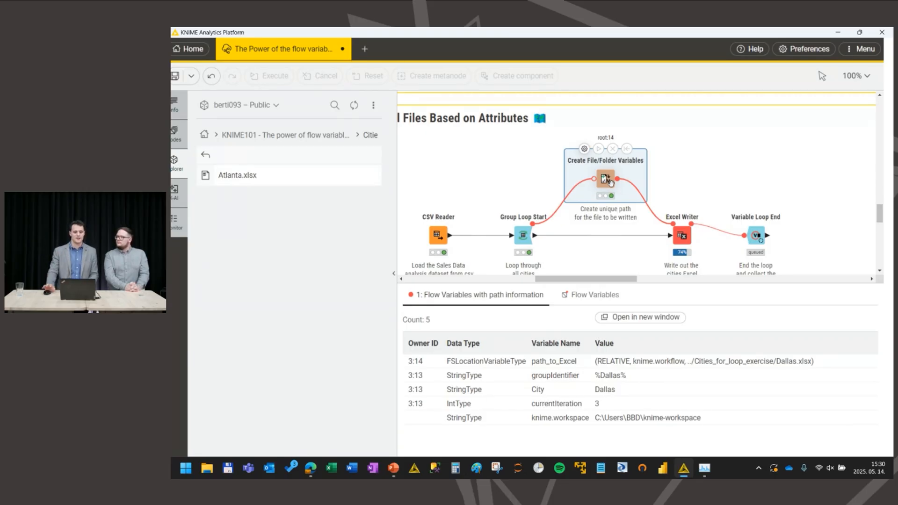
click(354, 105)
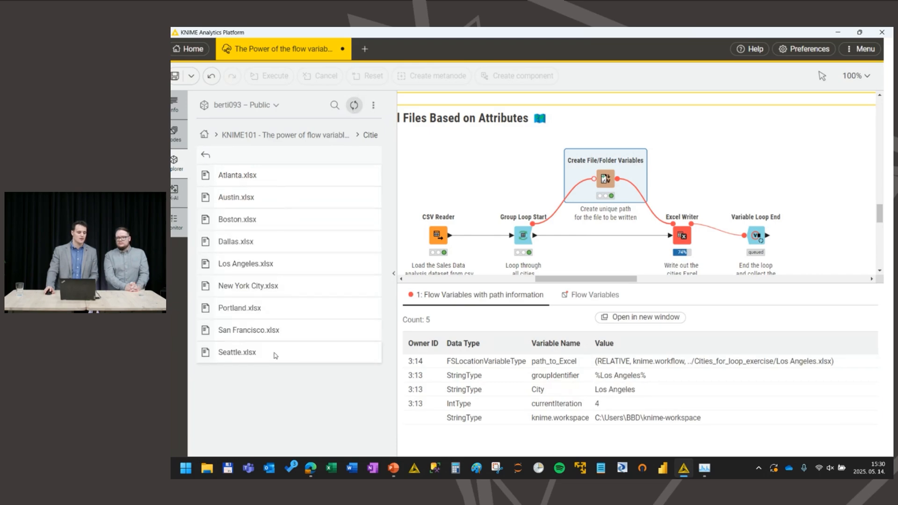
Step: Open the City filtering component's configuration in the Data Apps section, review its selectable cities and leave Boston chosen
drag(608, 279, 600, 279)
scroll(503, 171, down, 5)
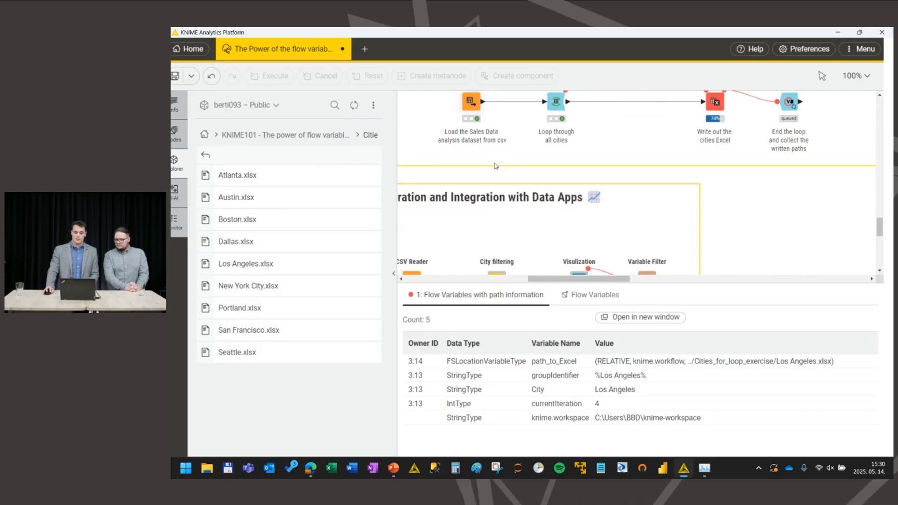
scroll(525, 179, down, 2)
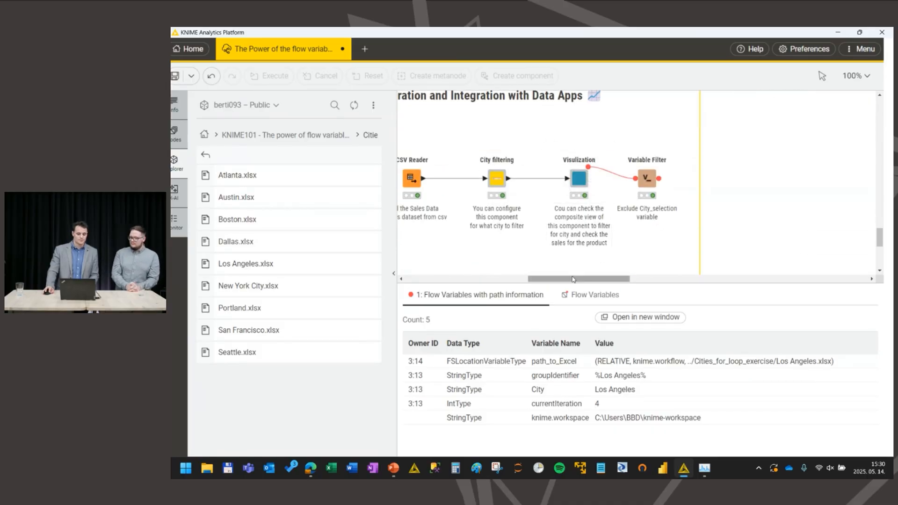
drag(573, 278, 562, 278)
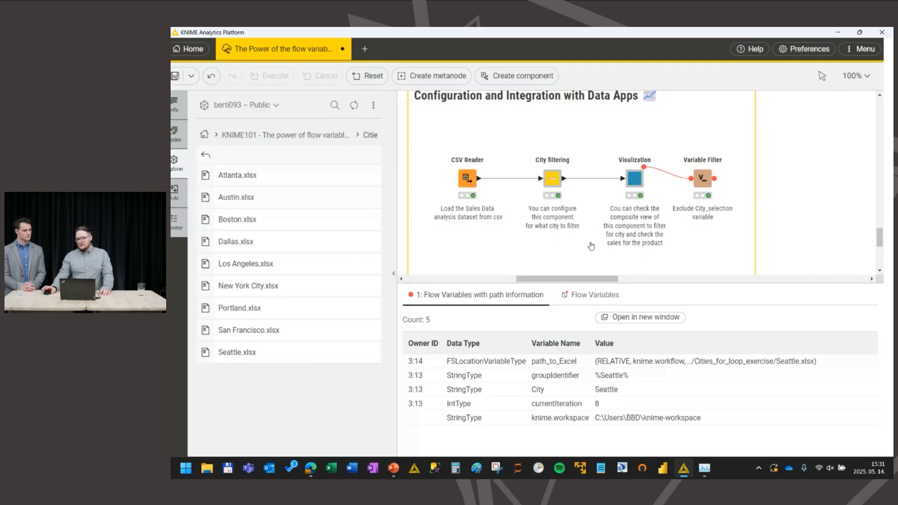
click(553, 183)
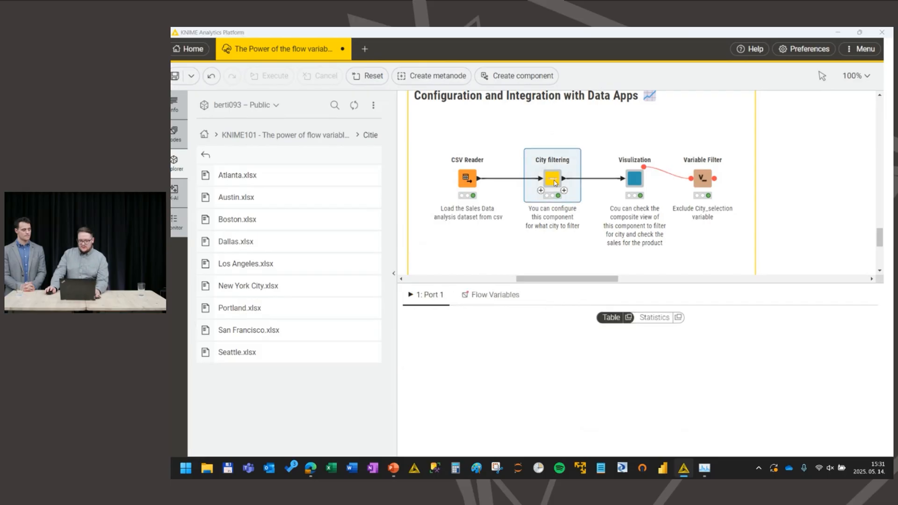
double_click(554, 183)
click(446, 251)
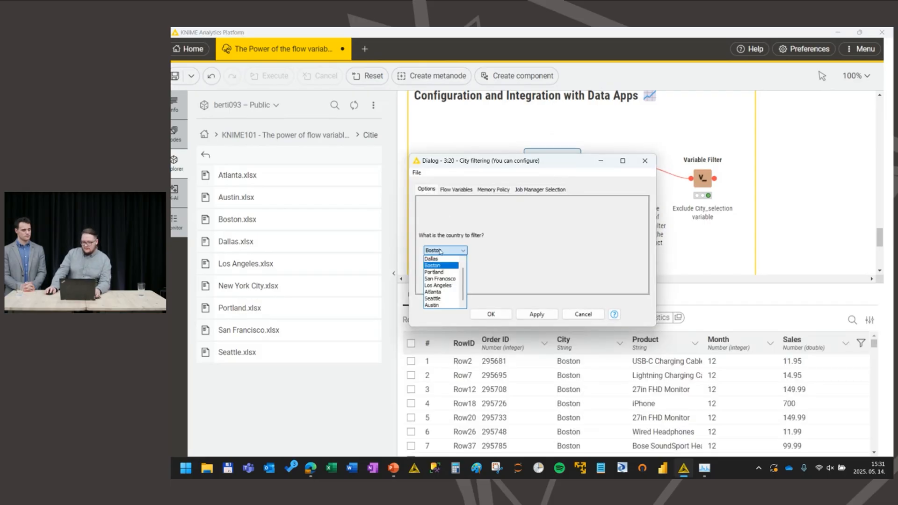
key(Escape)
Step: Look inside the City filtering component, inspect the Value Selection Configuration's City_selection variable, and return to the main workflow
ctrl+double_click(554, 181)
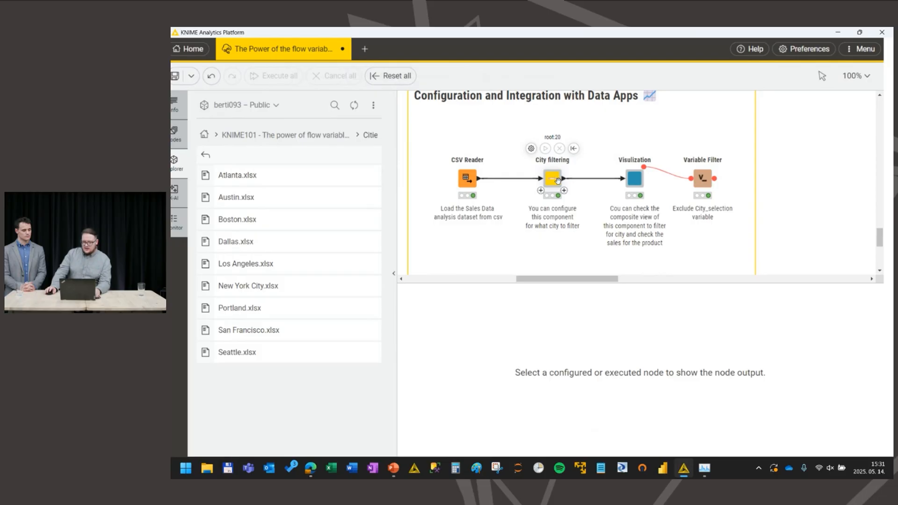
click(603, 156)
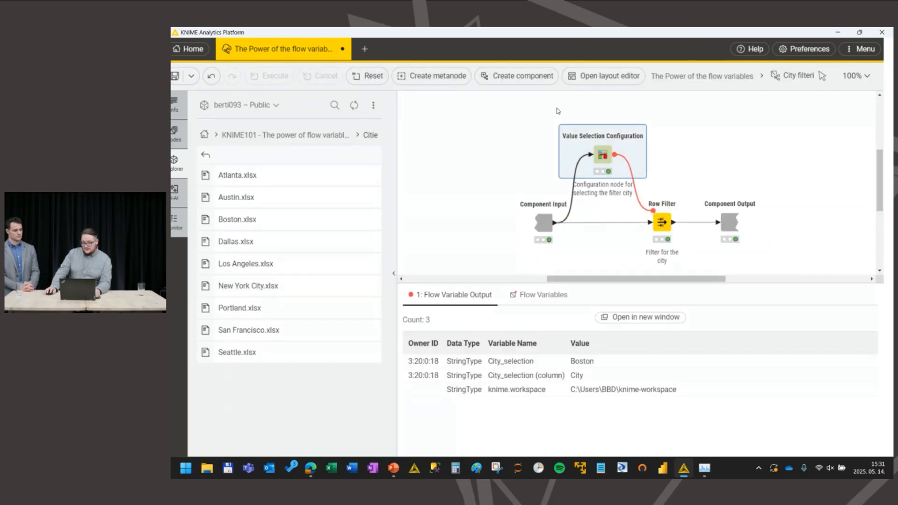
mouse_move(585, 157)
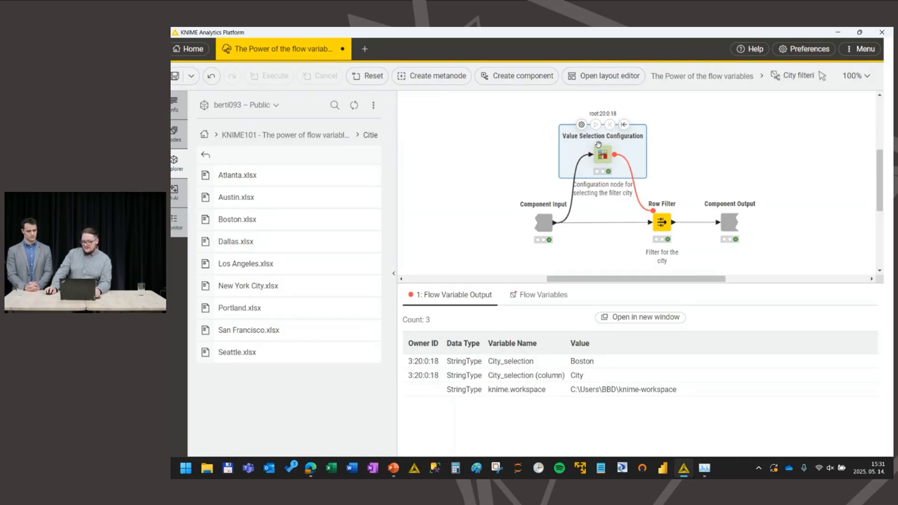
click(582, 365)
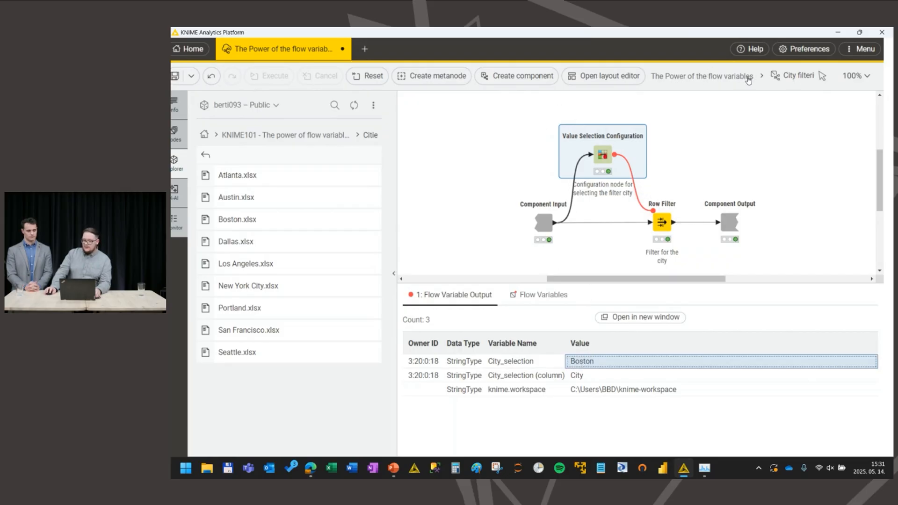
click(723, 80)
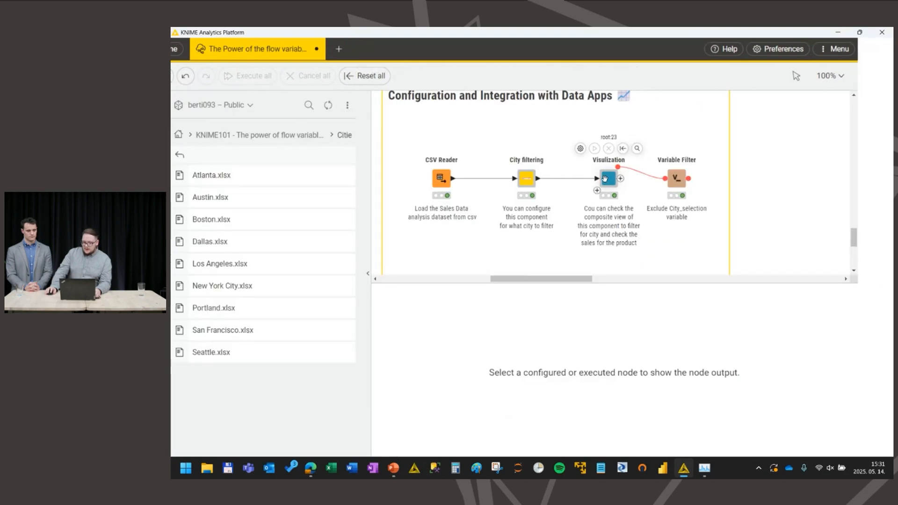
Step: Open the Visulization component's interactive view full size, choose Wired Headphones for the sales chart and close the view
mouse_move(623, 183)
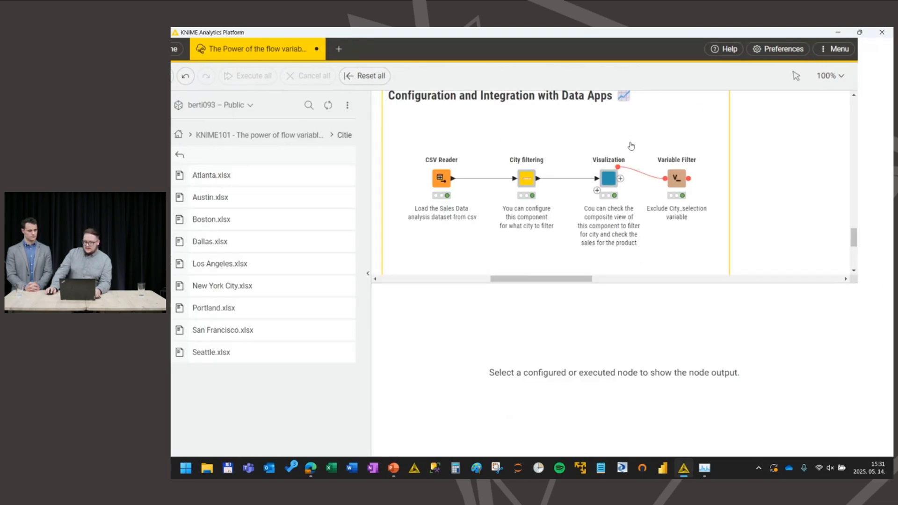
click(637, 149)
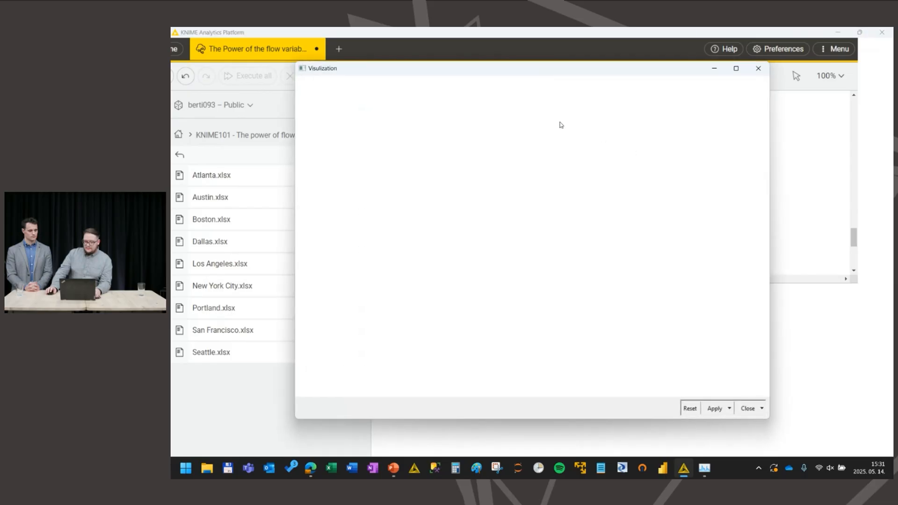
click(736, 69)
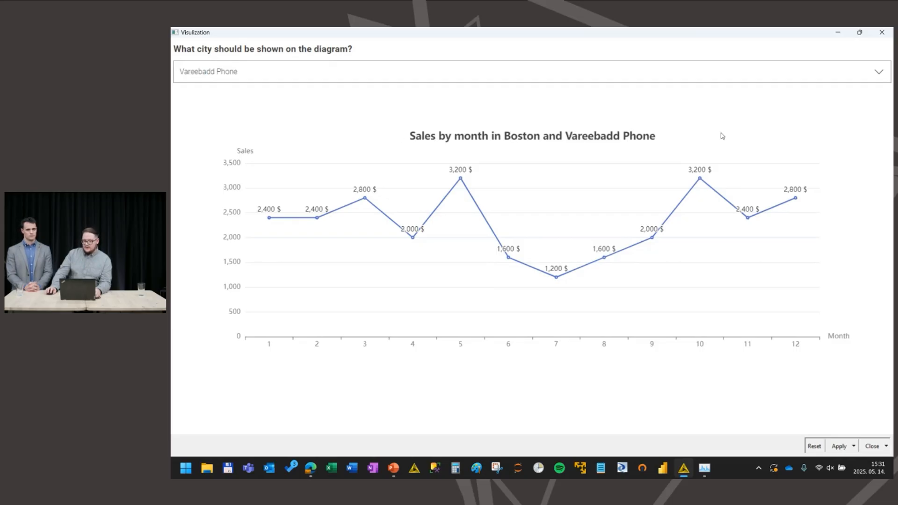
click(503, 73)
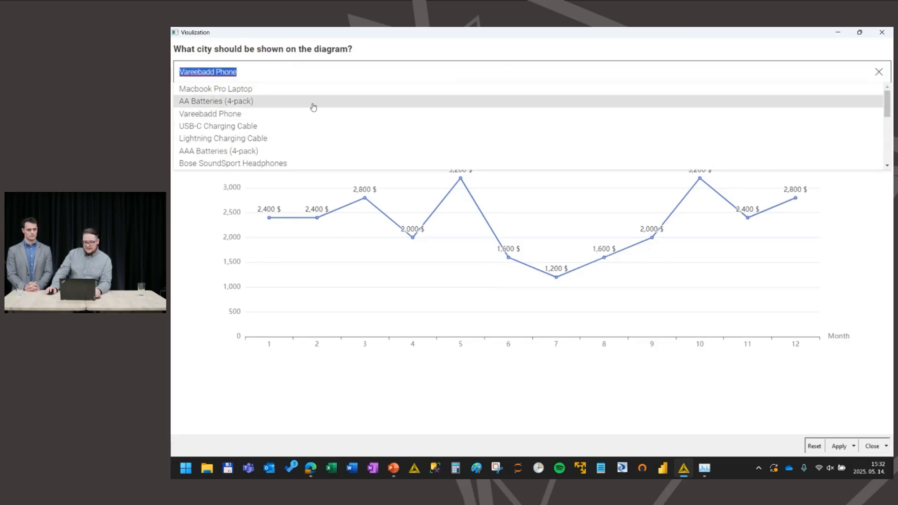
scroll(311, 112, down, 5)
click(305, 117)
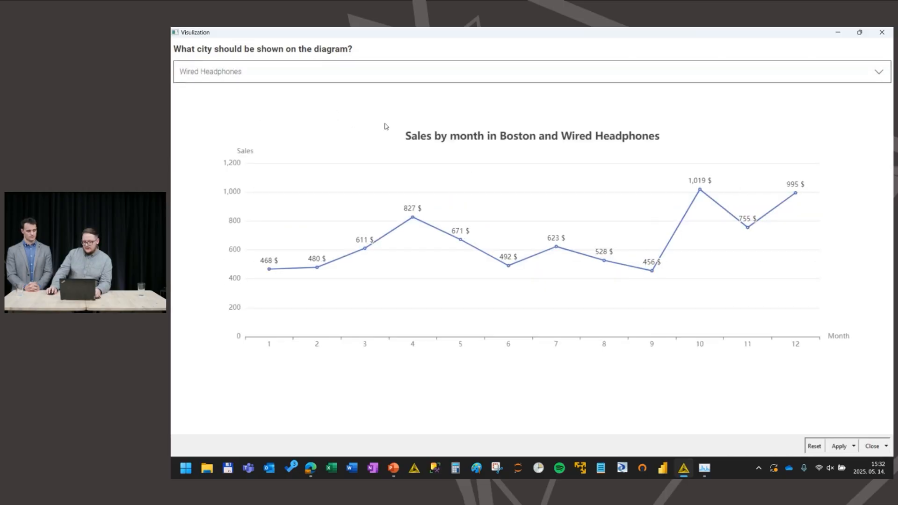
click(874, 37)
click(554, 281)
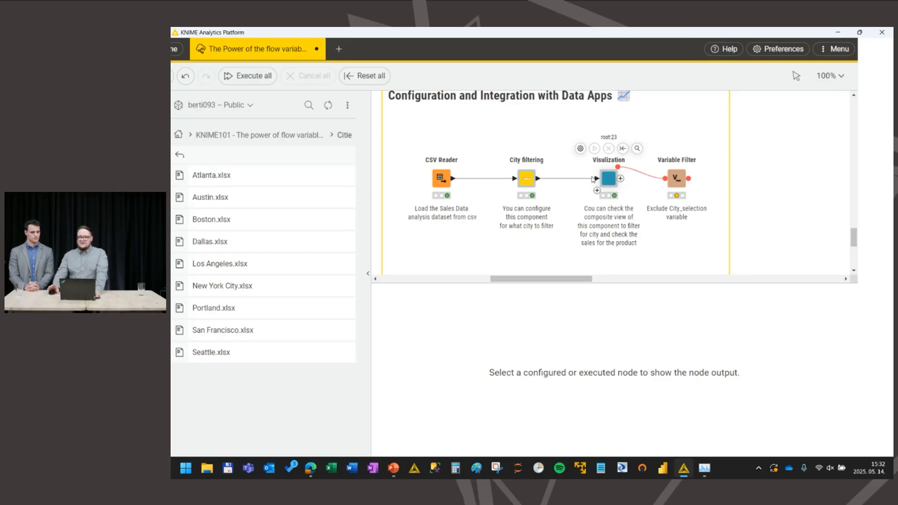
Step: Inspect the Visulization component's flow variables and open its inner workflow
click(610, 178)
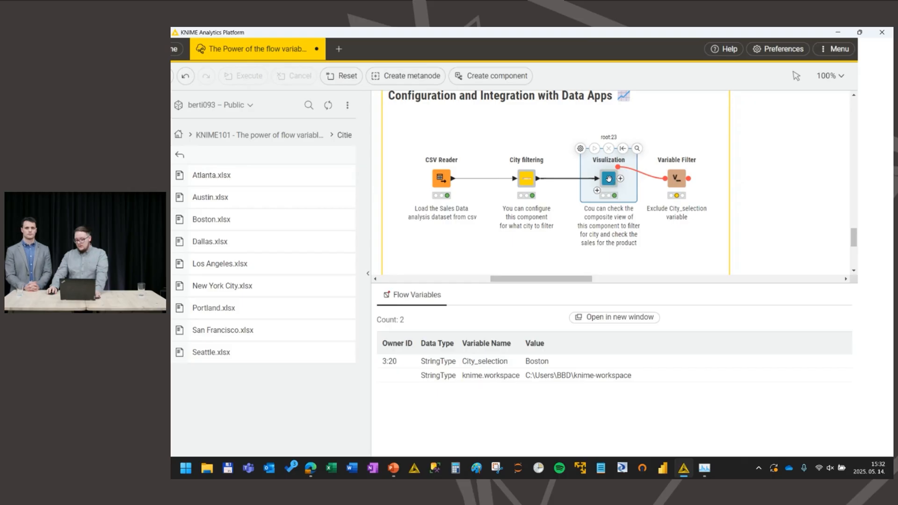
ctrl+click(612, 181)
double_click(624, 159)
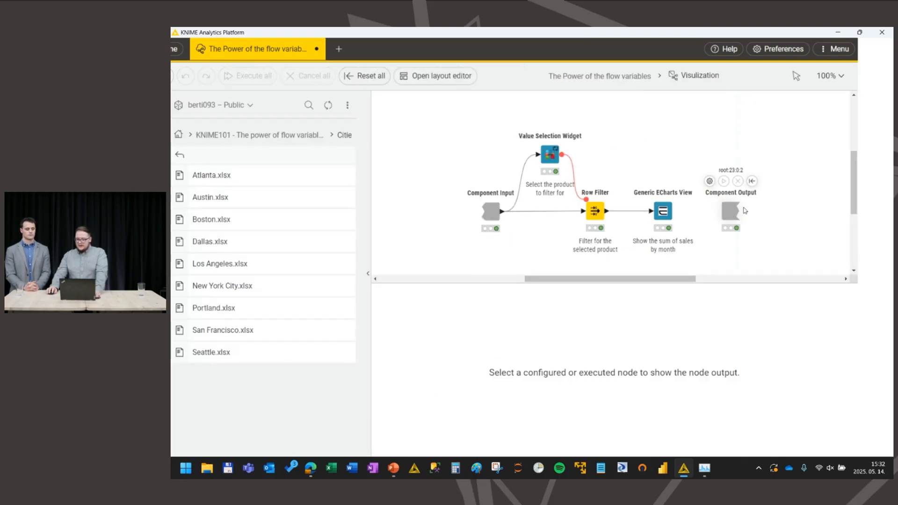
Step: Review which variables the Component Output node passes outside the component, cancelling its configuration without changes
click(737, 208)
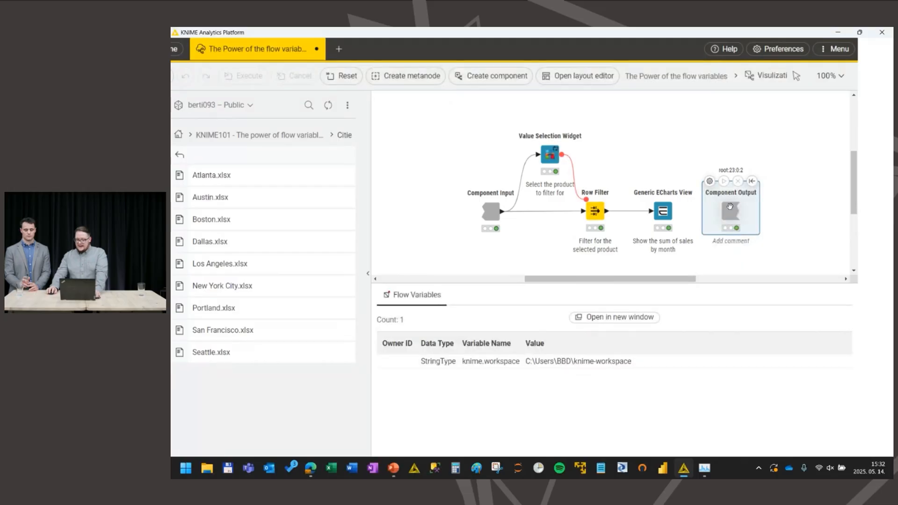
double_click(729, 214)
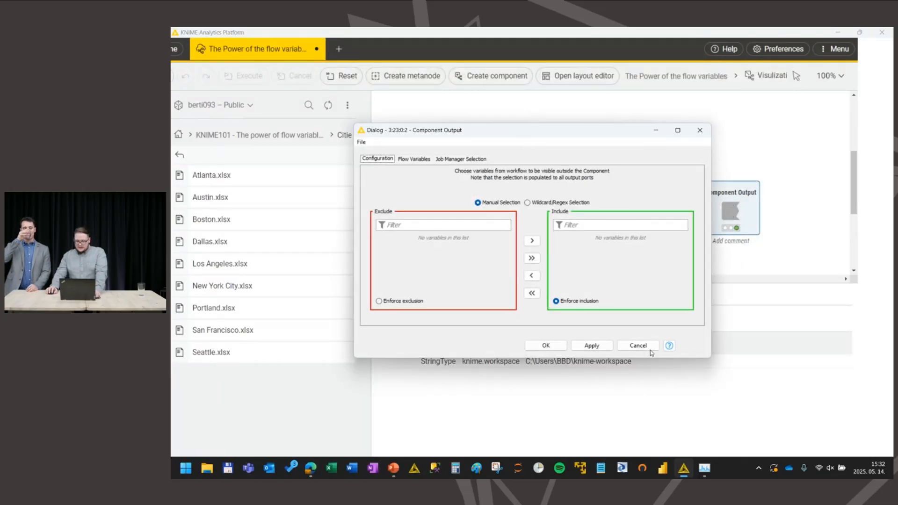
click(649, 348)
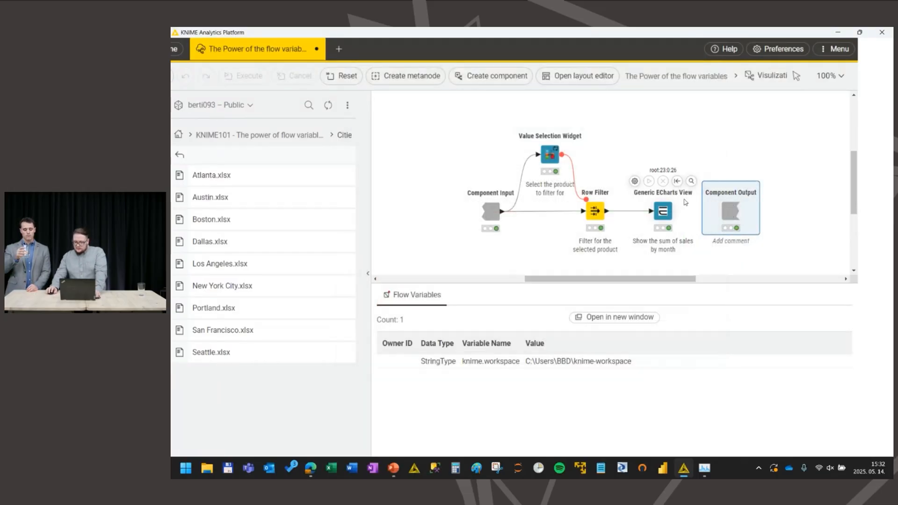
double_click(721, 216)
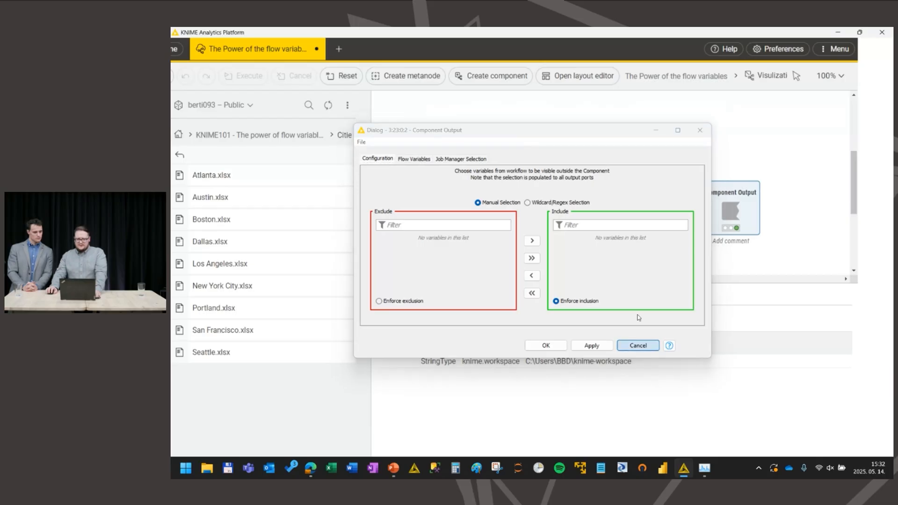
click(627, 348)
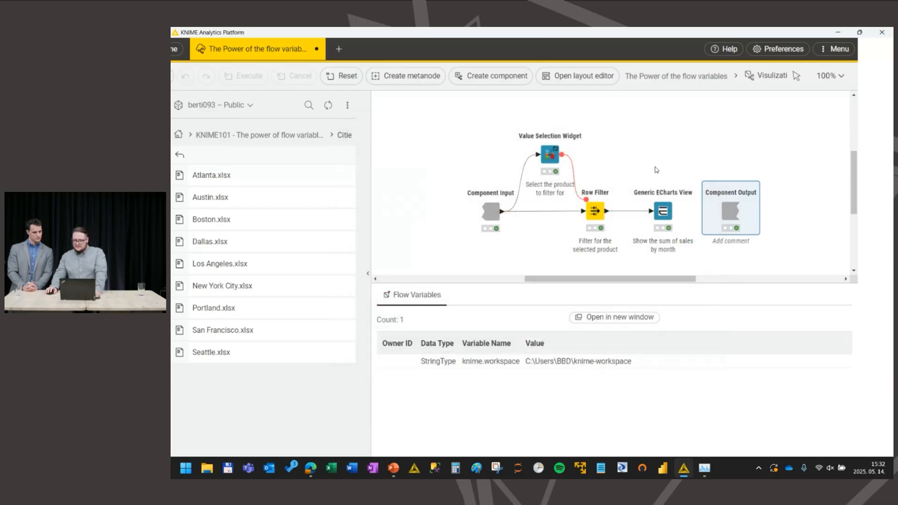
Step: Return to the main workflow and inspect the flow variables output by the Visulization component
click(686, 78)
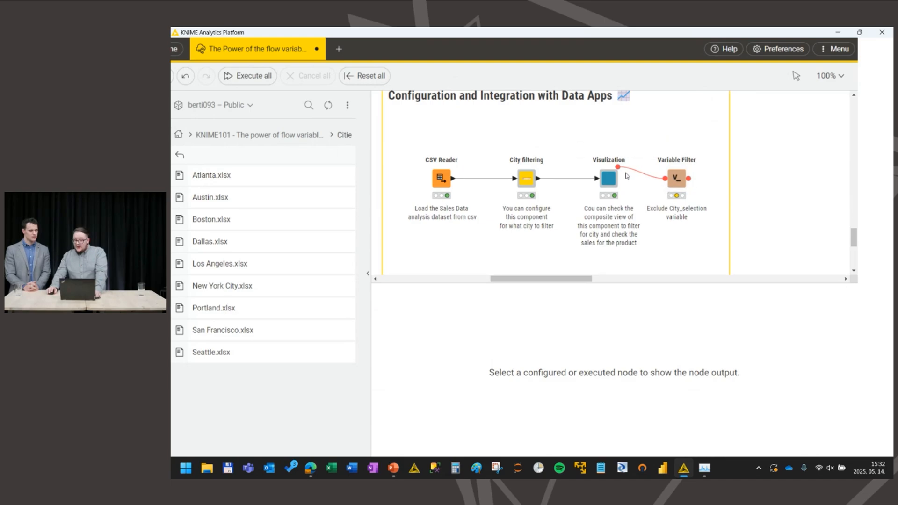
double_click(606, 183)
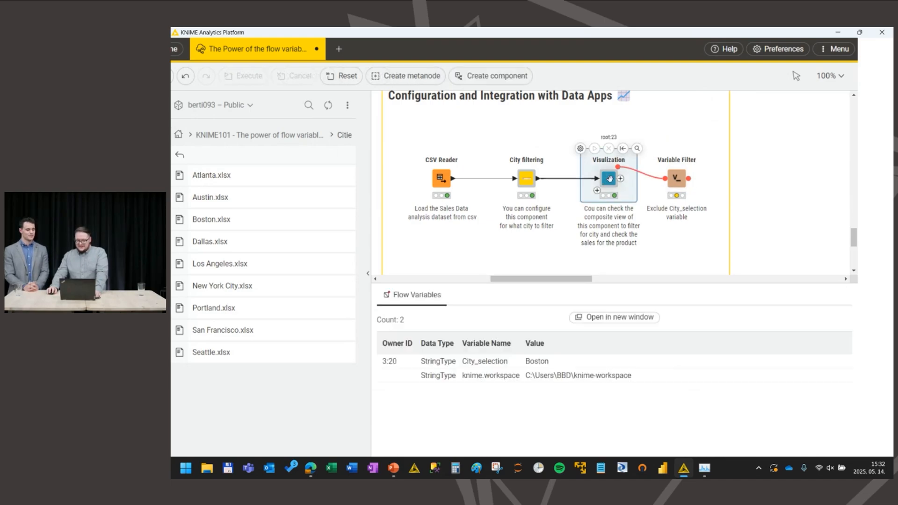
click(621, 165)
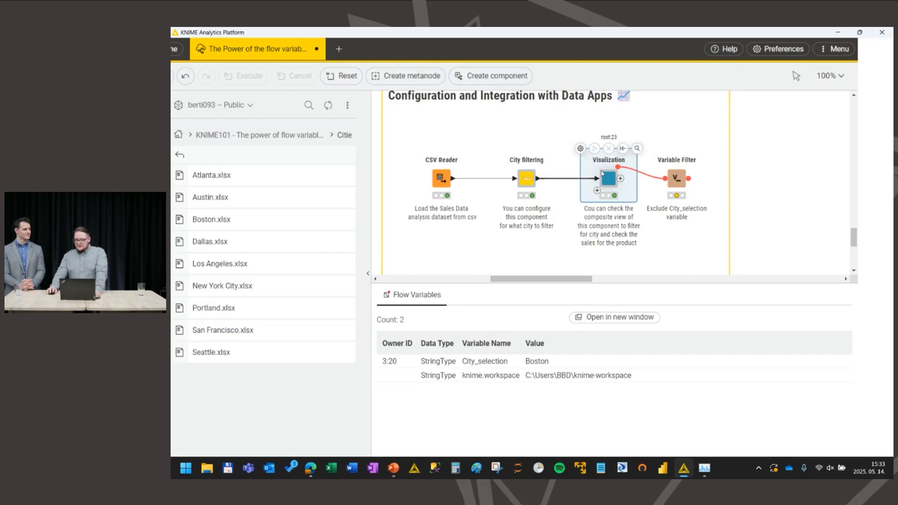
Step: Review which variables the City filtering component's Component Output node passes outside, cancel its configuration, and return to the main workflow
shift+click(526, 180)
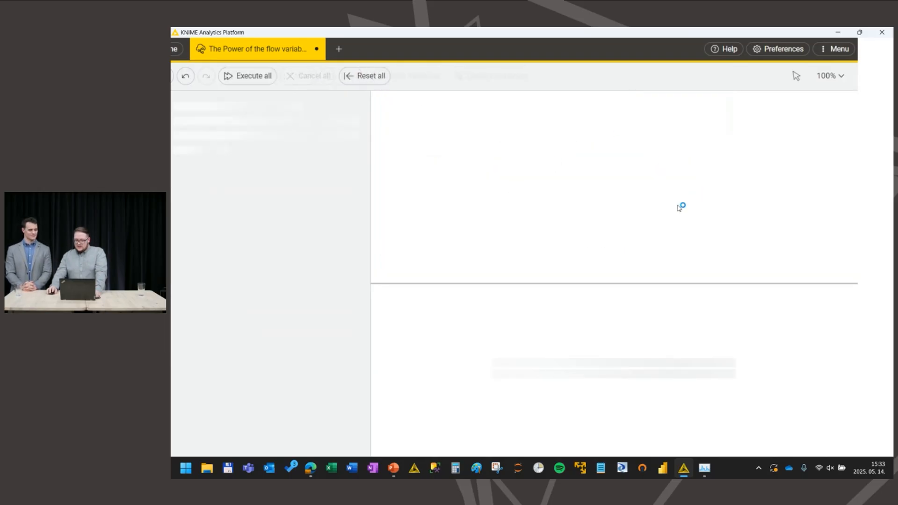
double_click(702, 222)
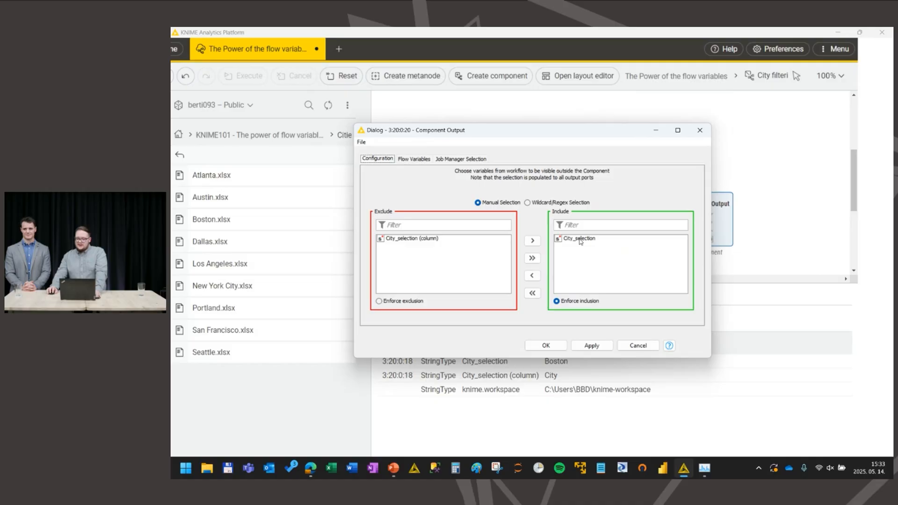
click(638, 345)
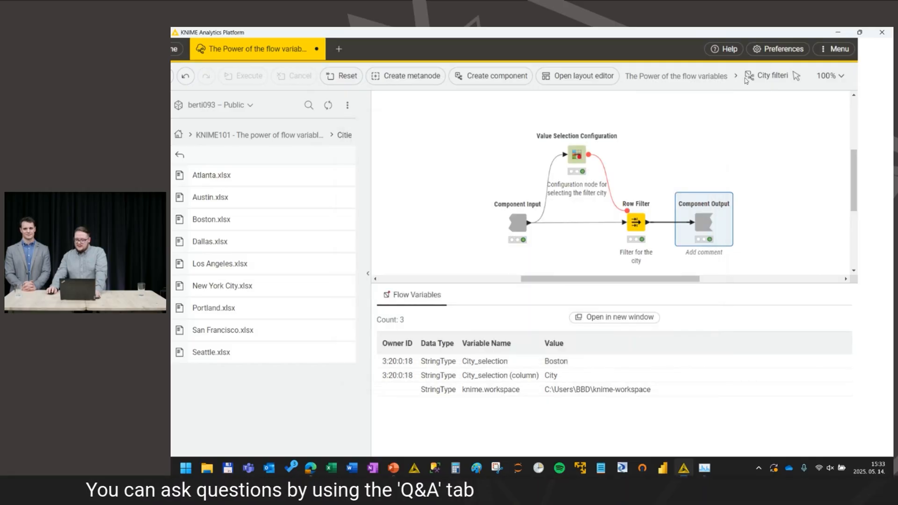
click(700, 77)
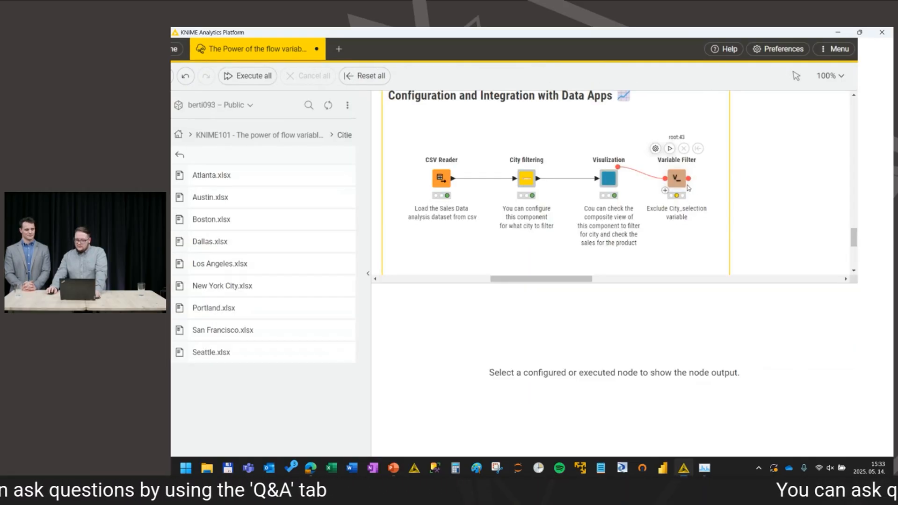